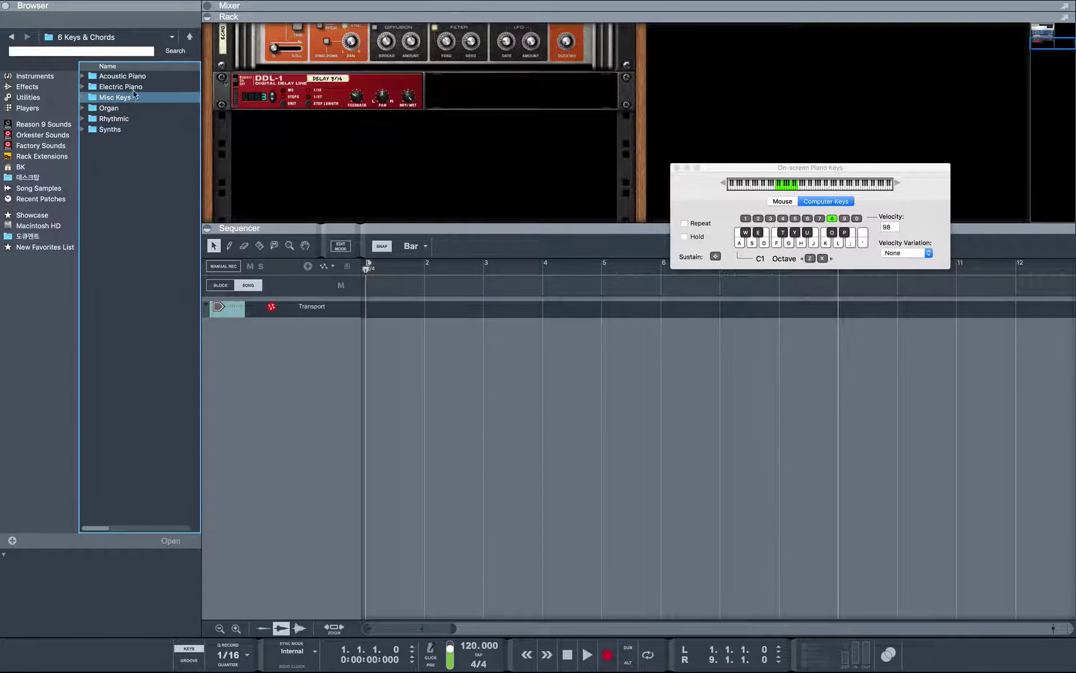
Load the BRIGHTPIANO.smp patch from the Acoustic Piano folder as a new instrument.
{"action": "double_click", "coordinate": [132, 77]}
{"action": "left_click", "coordinate": [139, 128]}
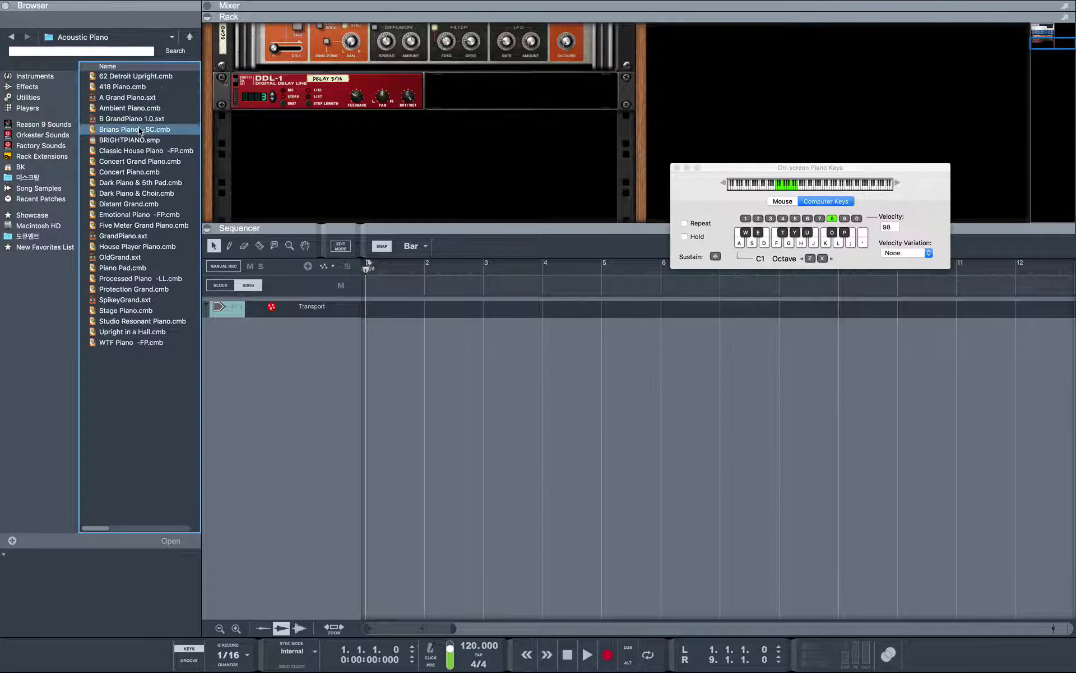
{"action": "double_click", "coordinate": [141, 141]}
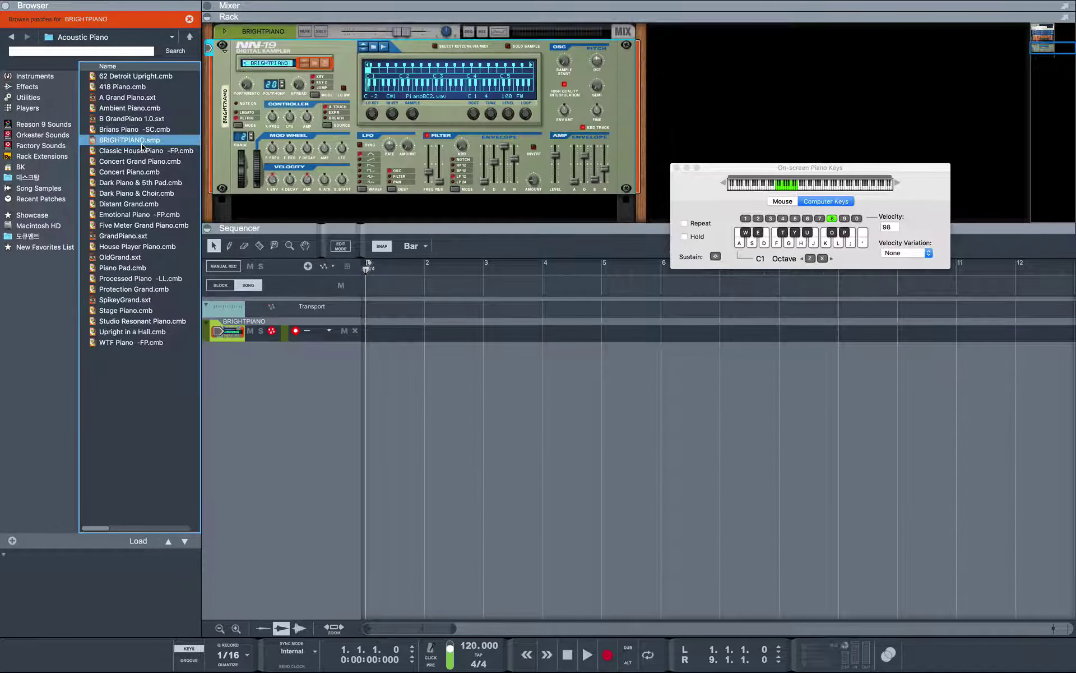
Play several single notes on the bright piano and raise the on-screen piano keyboard by one octave to C2.
{"action": "key", "text": "d"}
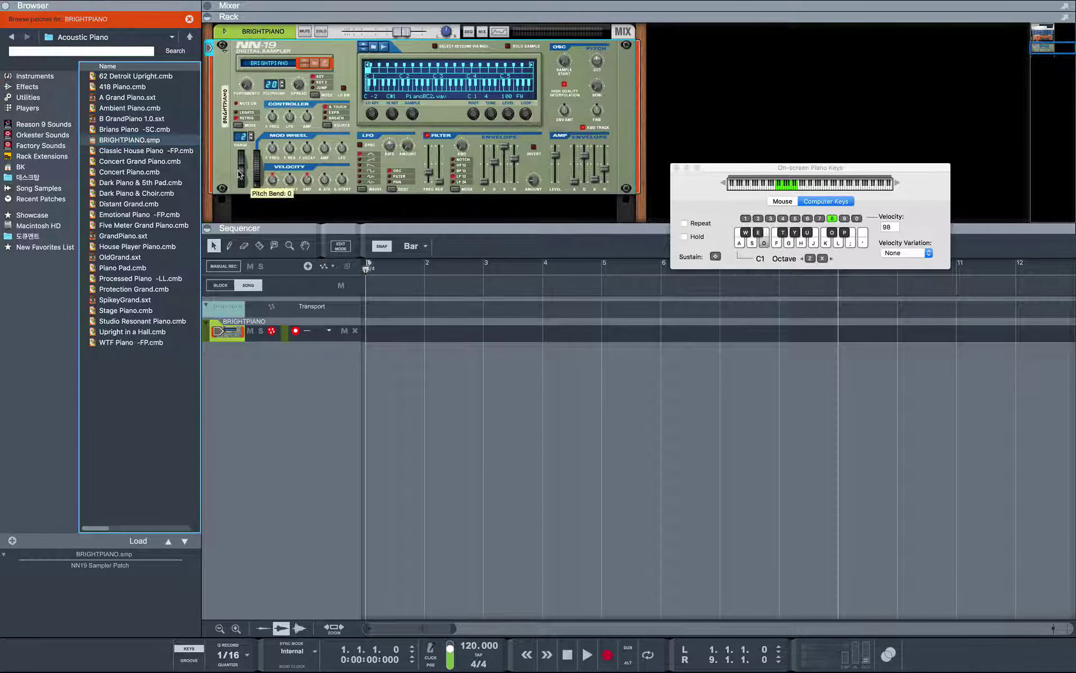
{"action": "key", "text": "f"}
{"action": "key", "text": "g"}
{"action": "key", "text": "h"}
{"action": "key", "text": "x"}
{"action": "key", "text": "f"}
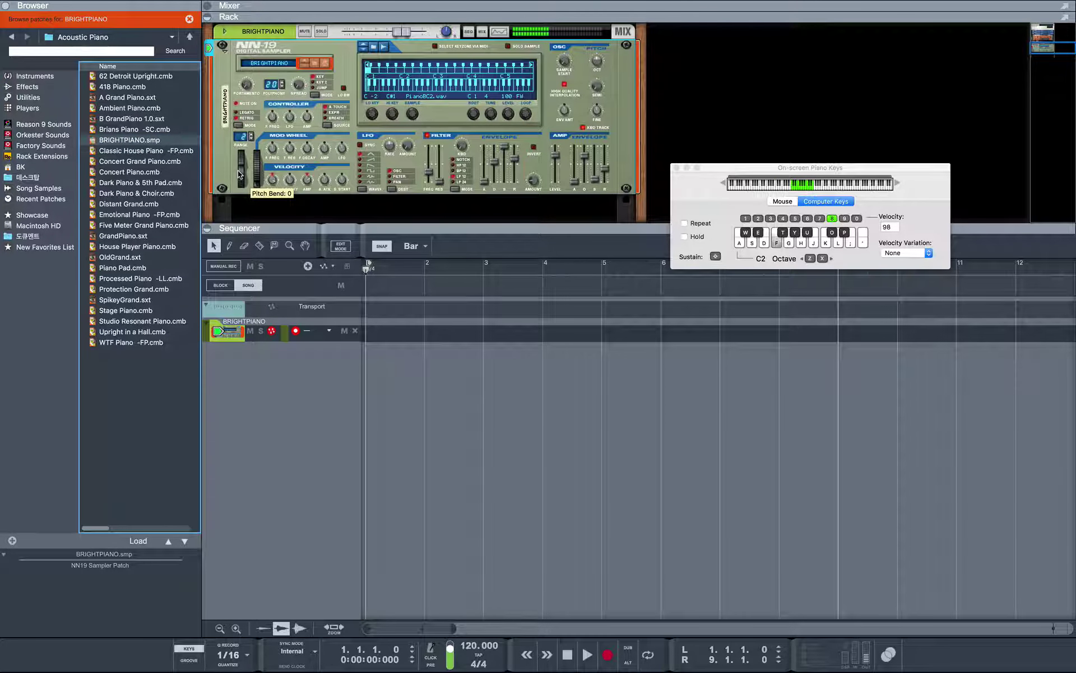
{"action": "key", "text": "h"}
{"action": "key", "text": "g"}
{"action": "key", "text": "g"}
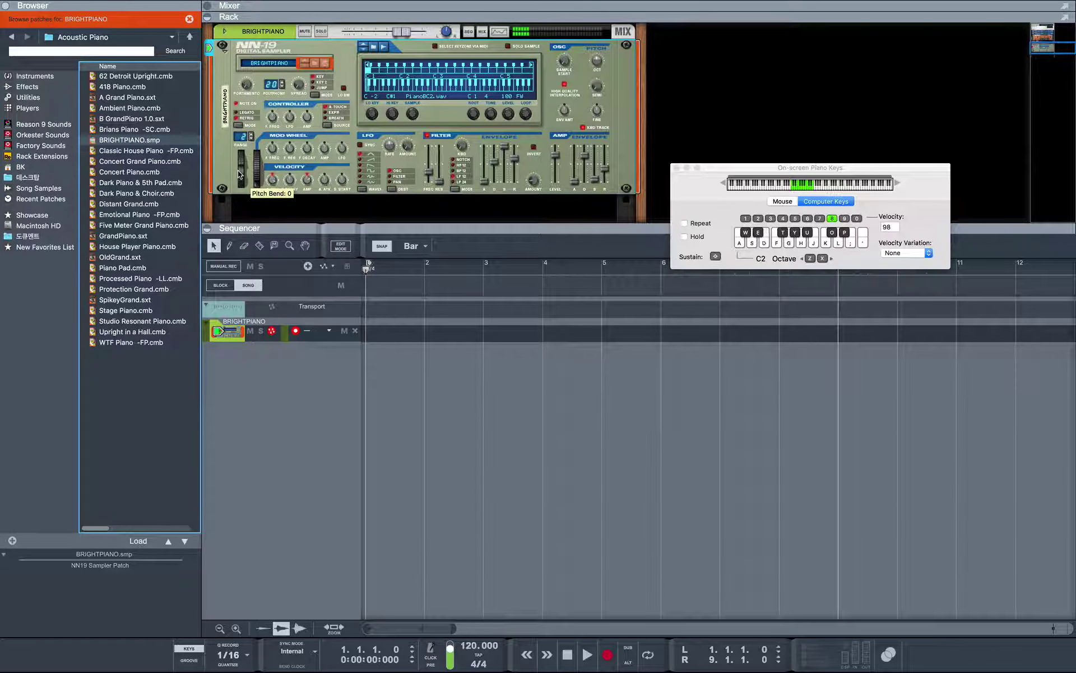
Add the Scales & Chords player to the BRIGHTPIANO sampler and enlarge the rack area to show both devices.
{"action": "left_click", "coordinate": [30, 109]}
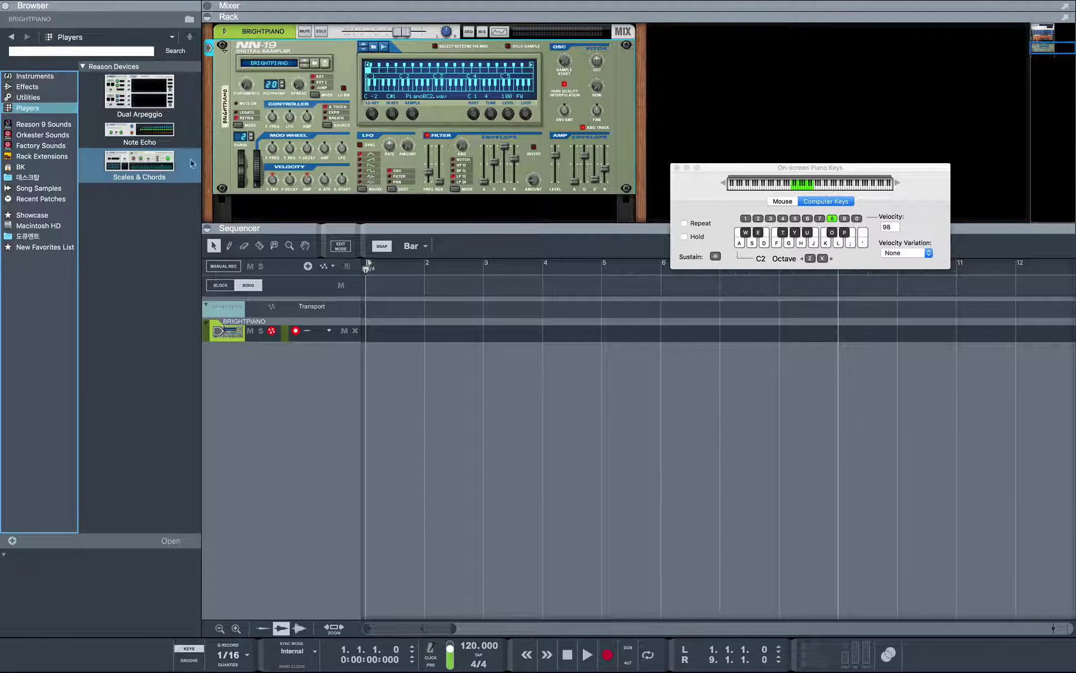
{"action": "left_click_drag", "start_coordinate": [153, 164], "coordinate": [300, 75]}
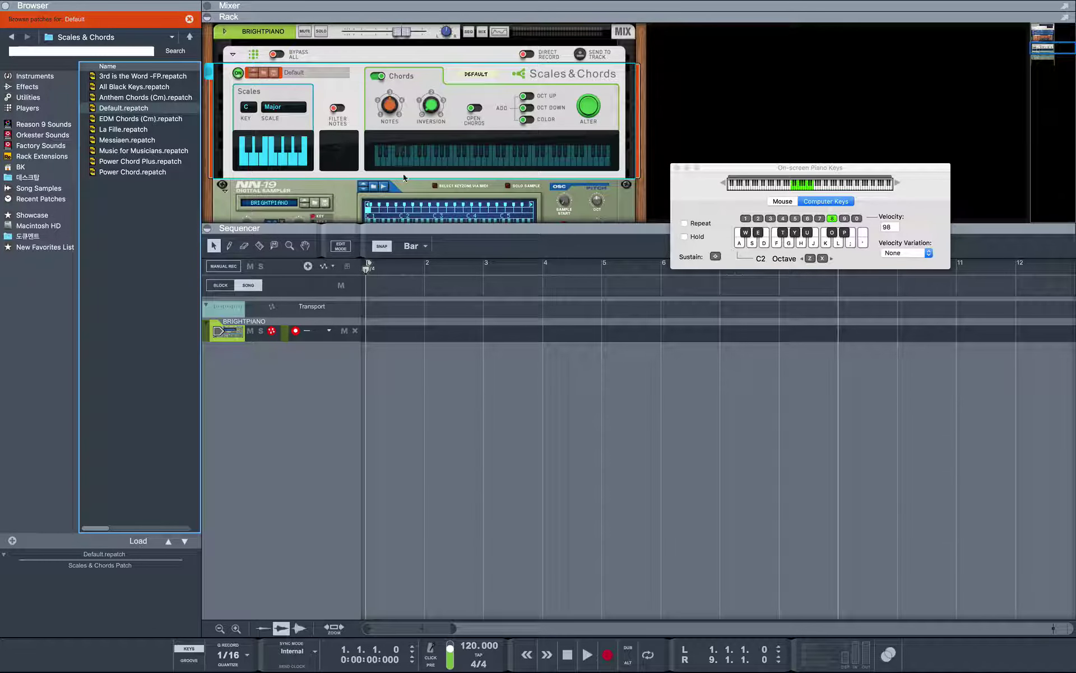
{"action": "left_click_drag", "start_coordinate": [426, 228], "coordinate": [437, 367]}
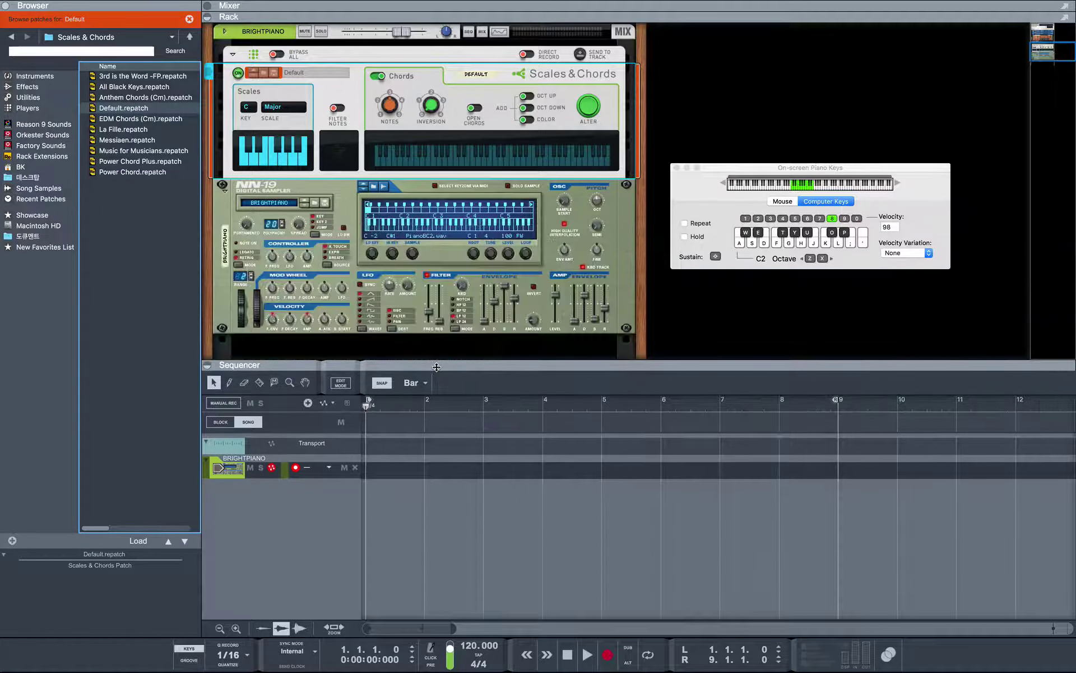
{"action": "key", "text": "f"}
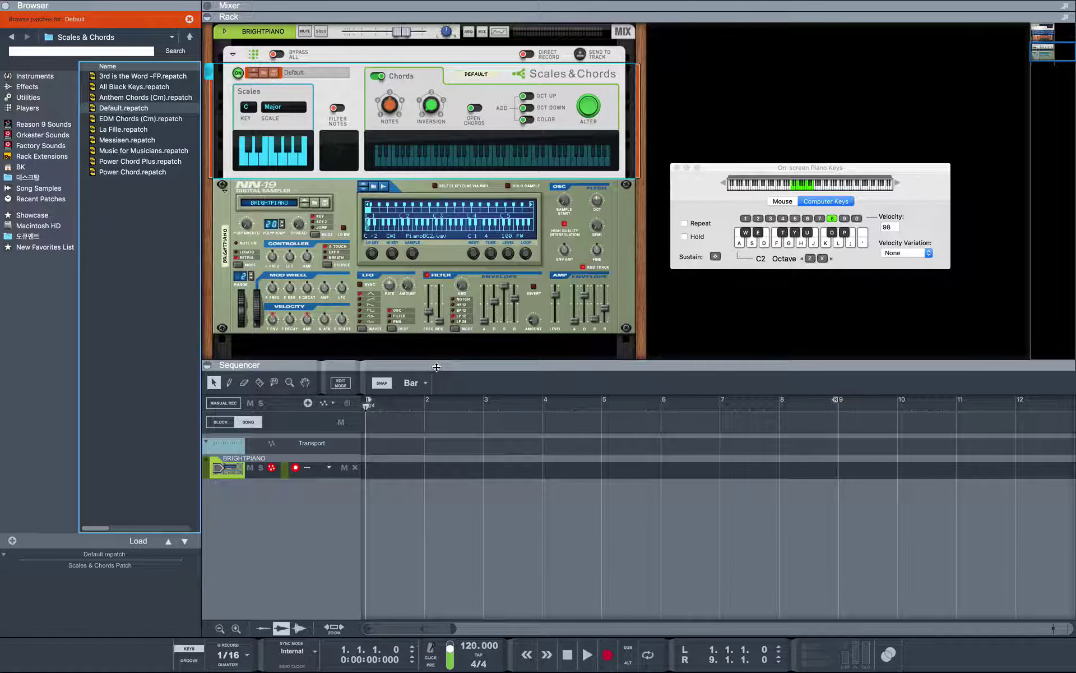
{"action": "key", "text": "f"}
{"action": "key", "text": "f"}
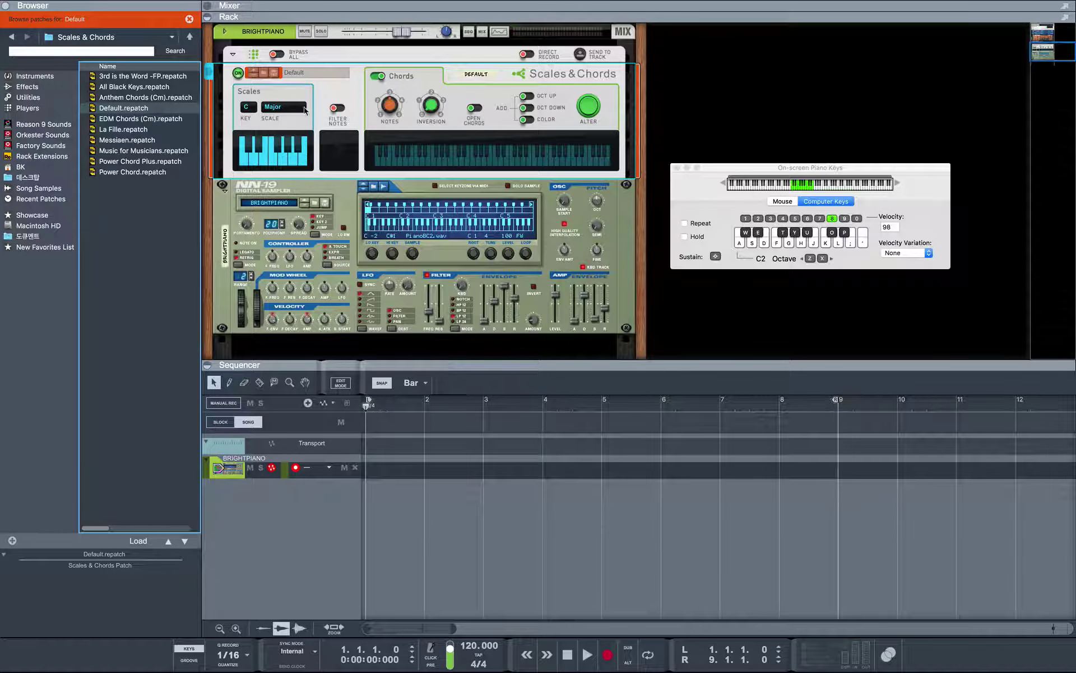
{"action": "left_click", "coordinate": [312, 60]}
{"action": "key", "text": "f"}
{"action": "key", "text": "f"}
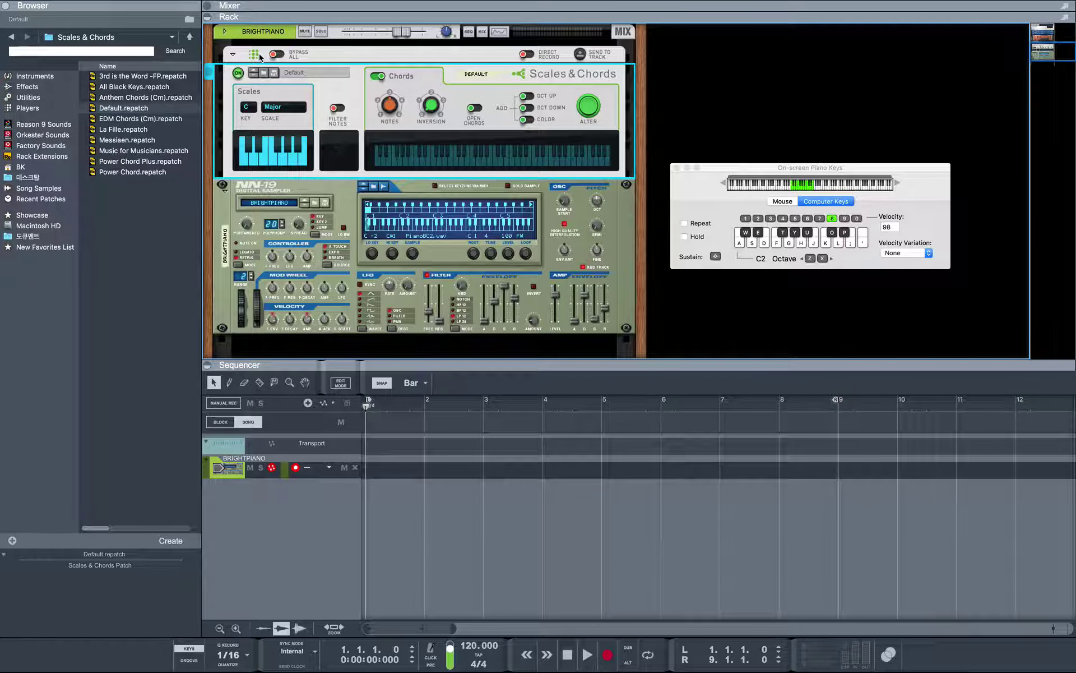
{"action": "key", "text": "f"}
{"action": "key", "text": "f"}
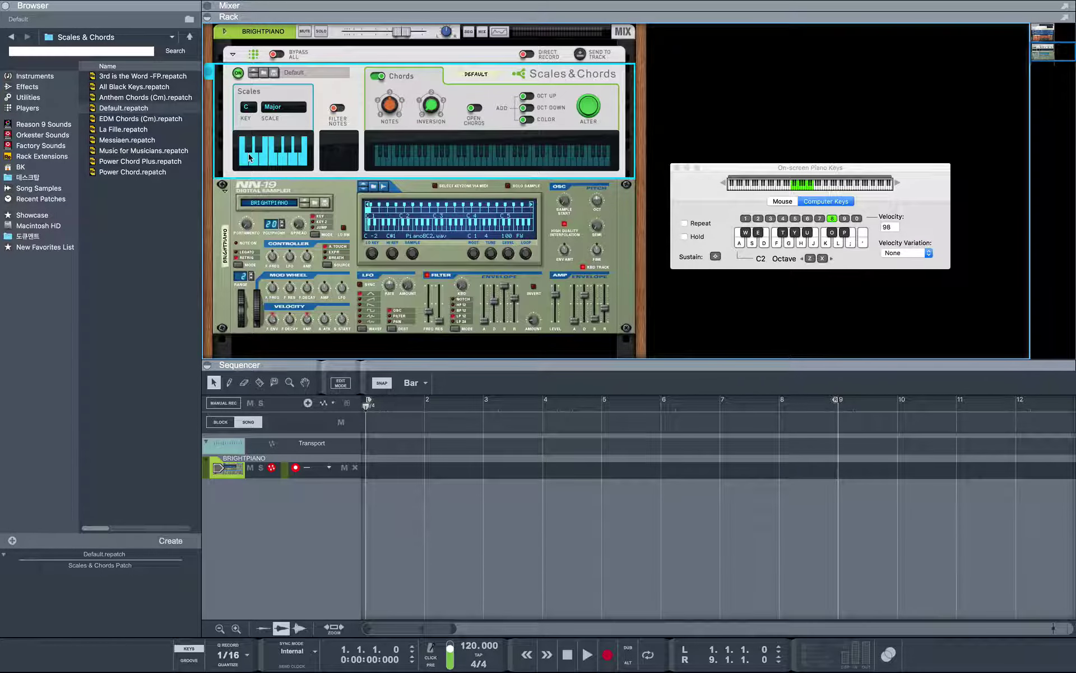
Play the C major scale upwards from C to C to audition the default chords of the Scales & Chords player.
{"action": "key", "text": "a"}
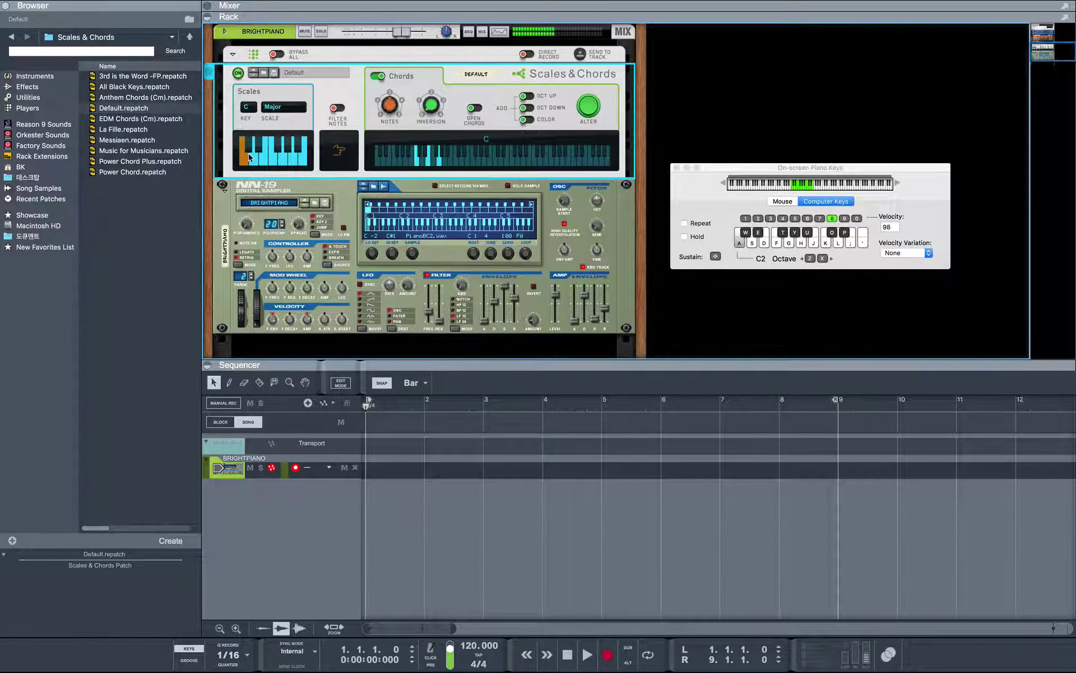
{"action": "key", "text": "s"}
{"action": "key", "text": "d"}
{"action": "key", "text": "f"}
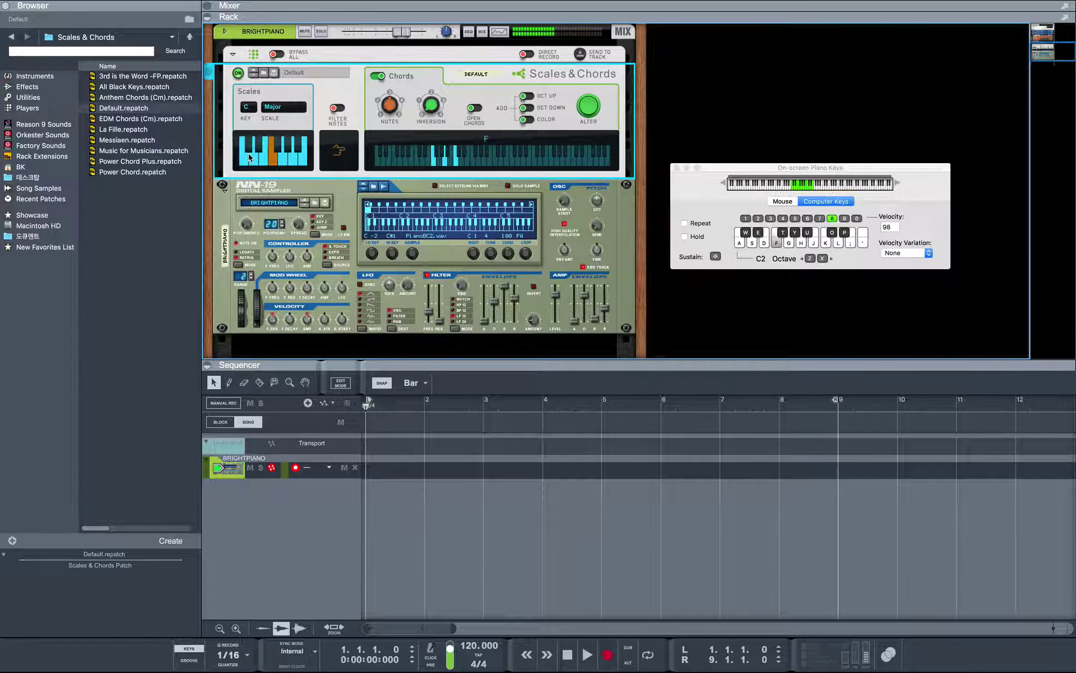
{"action": "key", "text": "g"}
{"action": "key", "text": "h"}
{"action": "key", "text": "j"}
{"action": "key", "text": "k"}
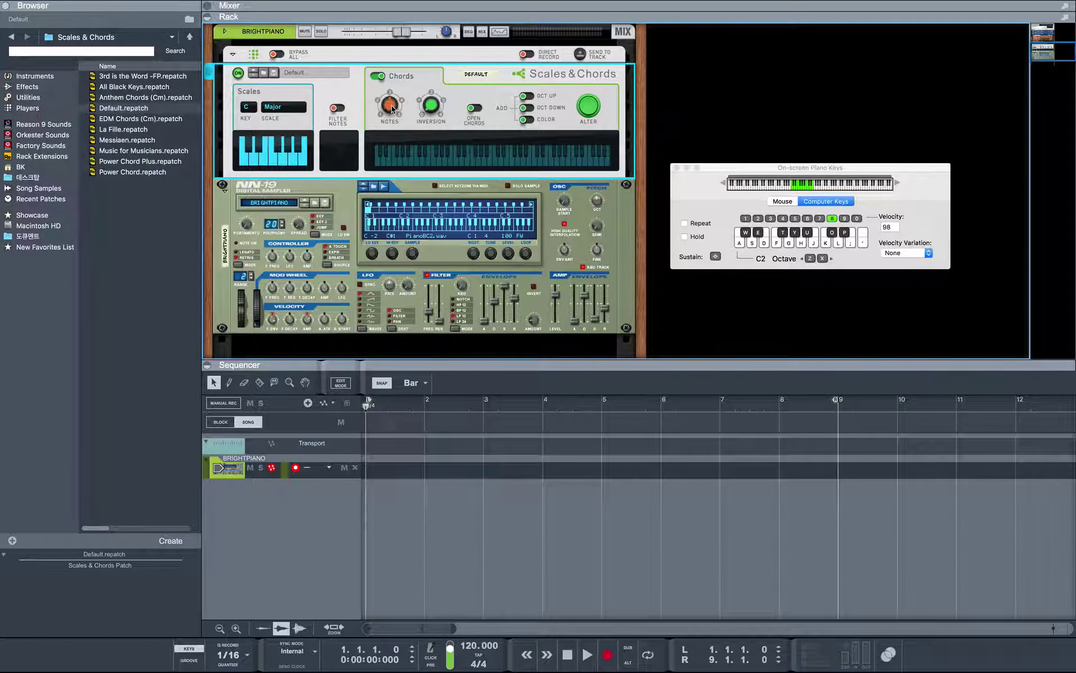
Set the chord Notes to 4 and play the C major scale upwards to audition the seventh chords.
{"action": "mouse_move", "coordinate": [393, 108]}
{"action": "left_click_drag", "start_coordinate": [393, 108], "coordinate": [391, 97]}
{"action": "key", "text": "a"}
{"action": "key", "text": "s"}
{"action": "key", "text": "d"}
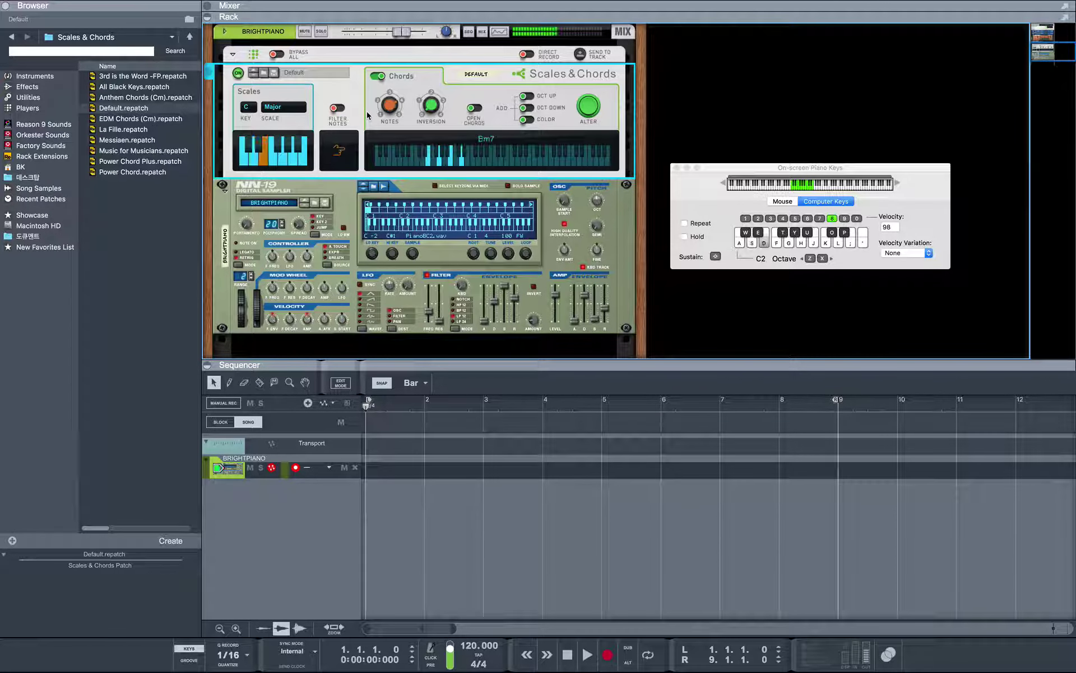
{"action": "key", "text": "f"}
{"action": "key", "text": "g"}
{"action": "key", "text": "h"}
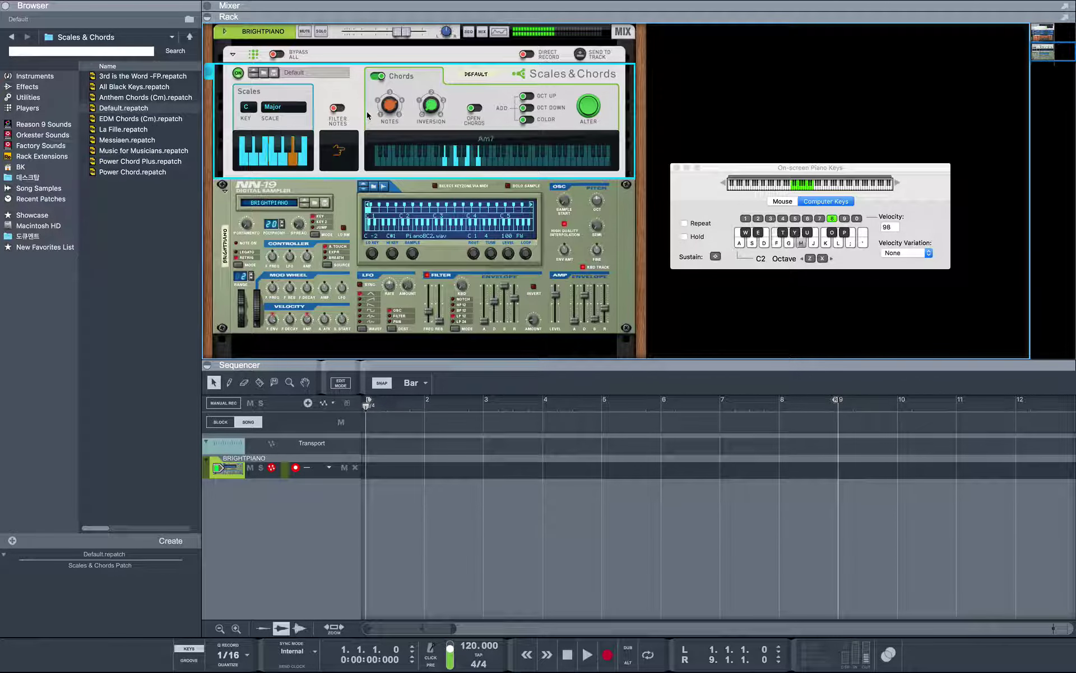
{"action": "key", "text": "j"}
{"action": "key", "text": "k"}
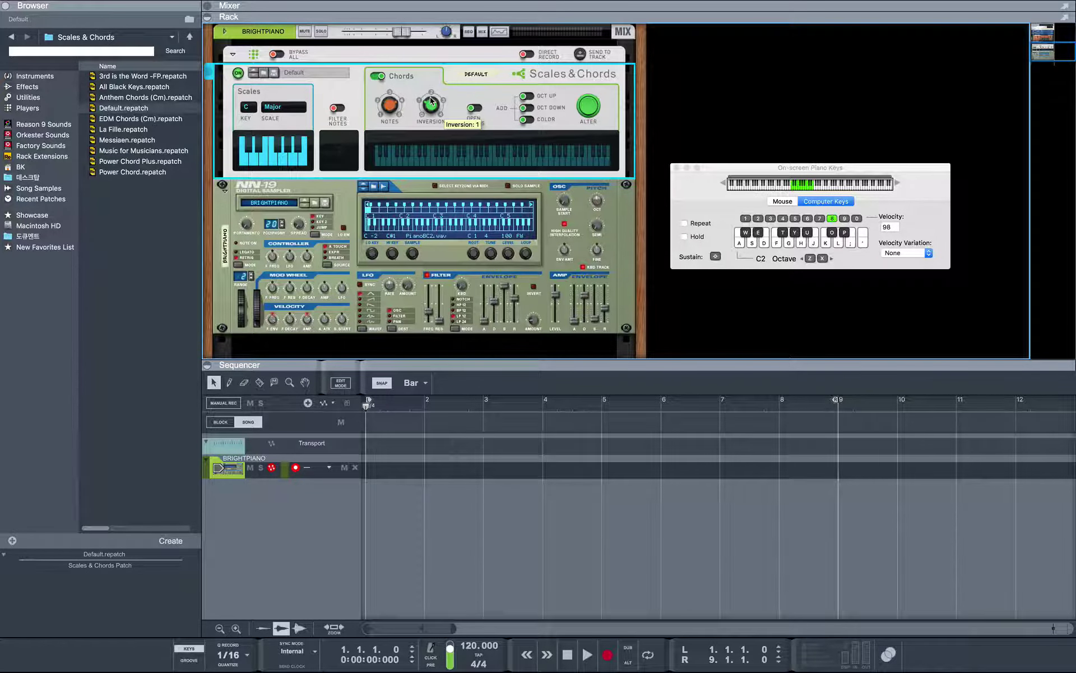
Try the four-note chords with Inversion at 1, playing a few scale notes up and back down.
{"action": "key", "text": "s"}
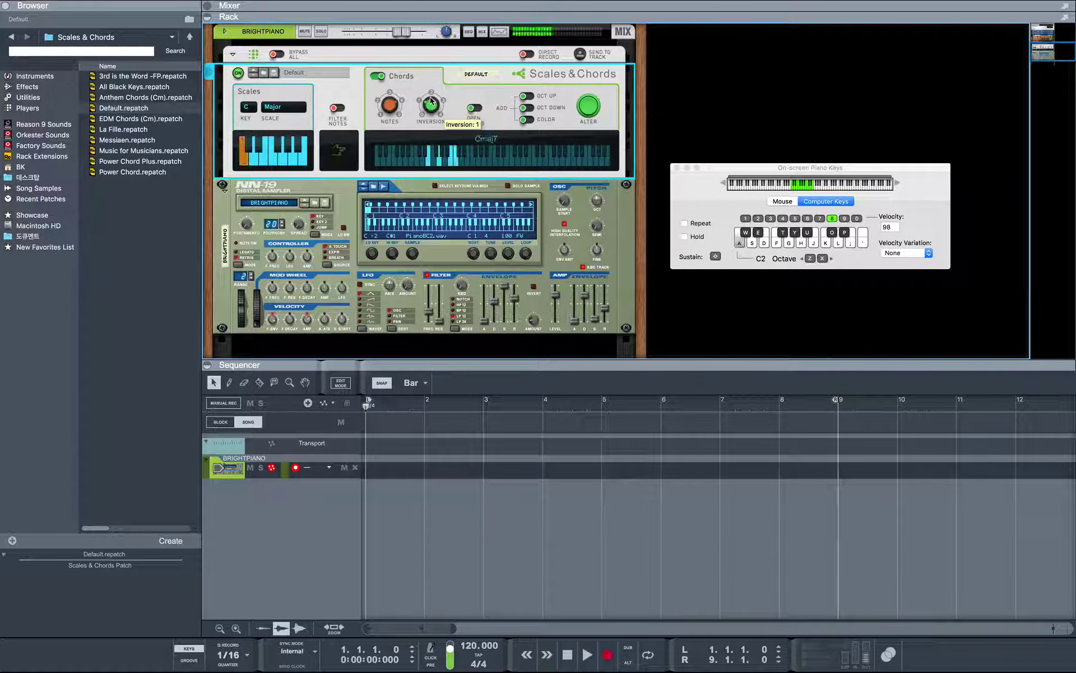
{"action": "key", "text": "d"}
{"action": "key", "text": "f"}
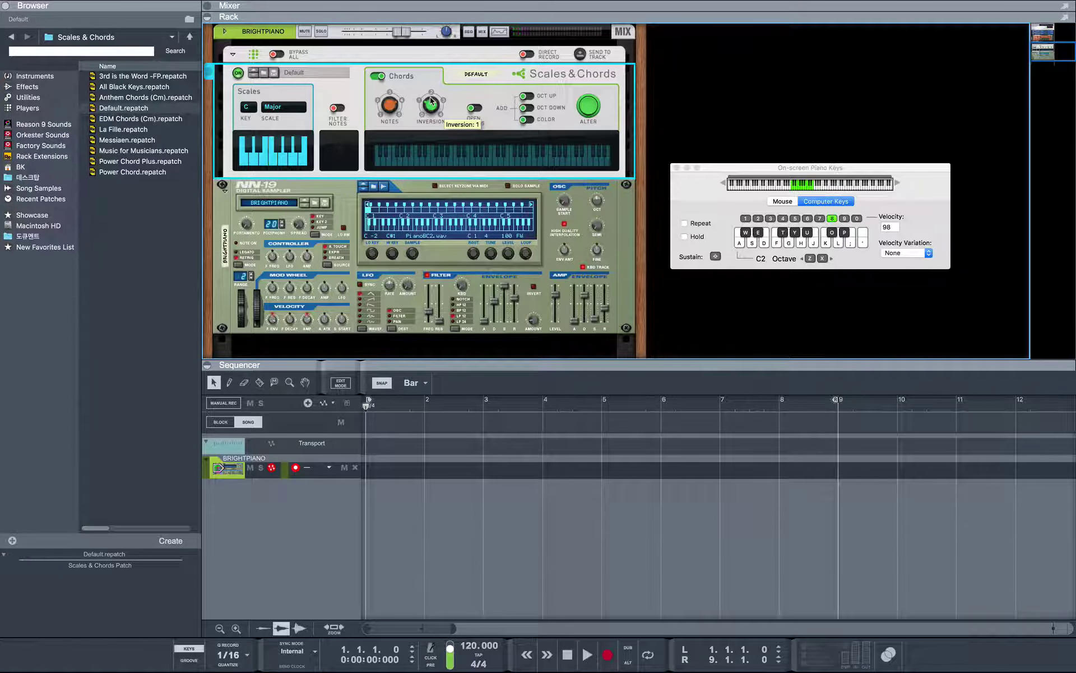
{"action": "key", "text": "d"}
{"action": "key", "text": "s"}
{"action": "key", "text": "a"}
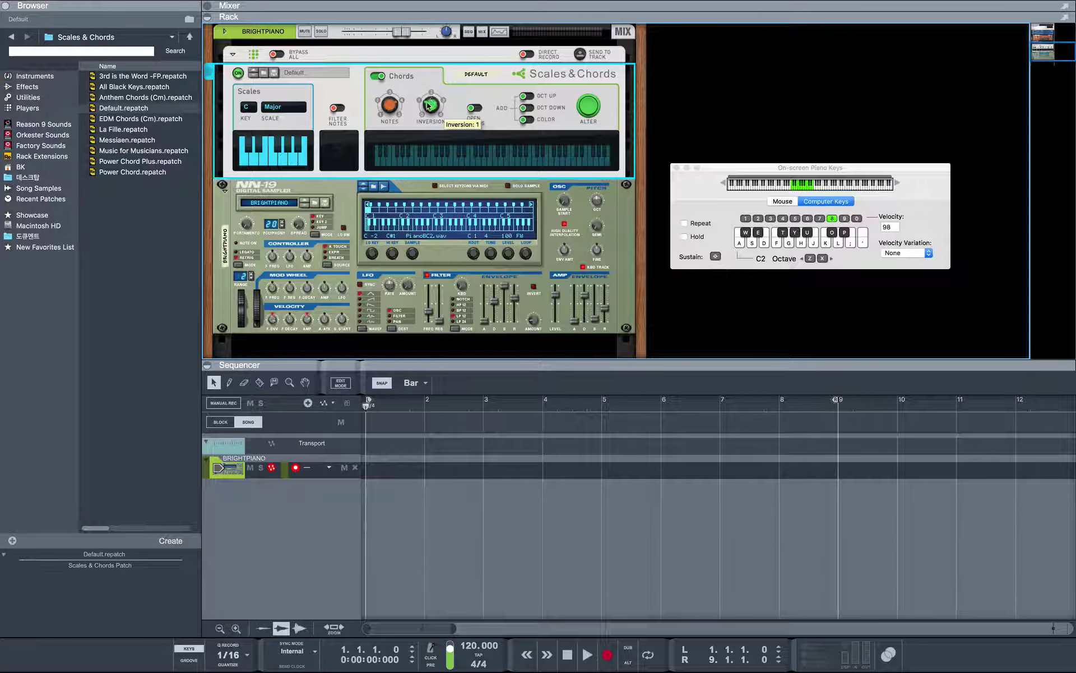
Try a different chord Inversion while playing up the scale, and return the chords to root position.
{"action": "left_click_drag", "start_coordinate": [429, 105], "coordinate": [432, 96]}
{"action": "key", "text": "a"}
{"action": "key", "text": "s"}
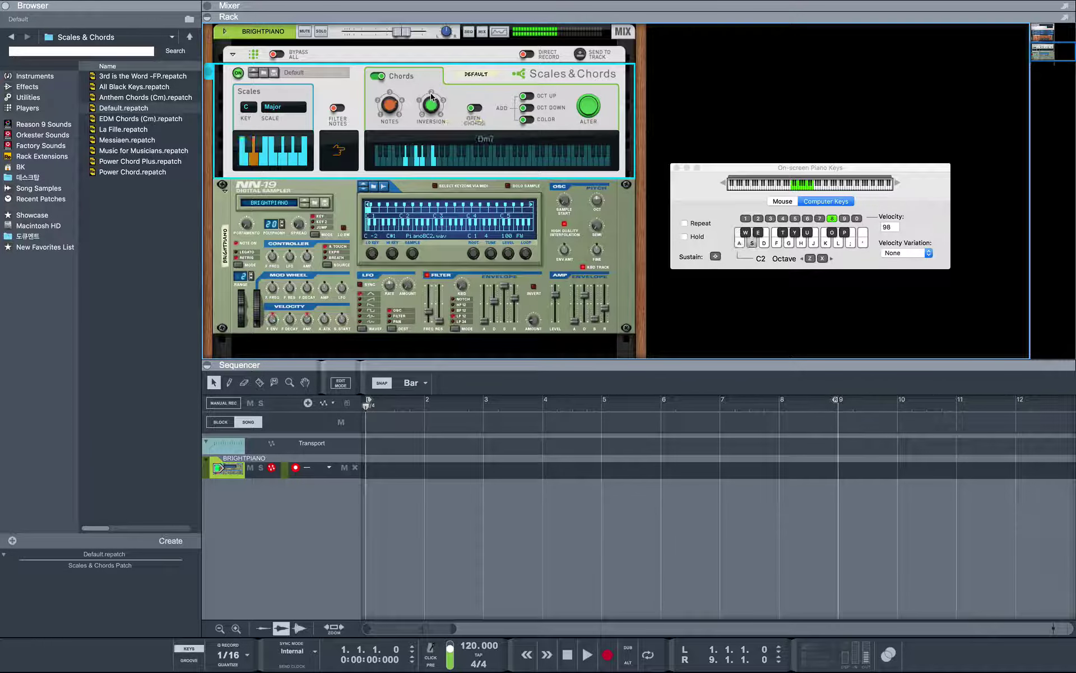
{"action": "key", "text": "d"}
{"action": "key", "text": "f"}
{"action": "key", "text": "g"}
{"action": "key", "text": "h"}
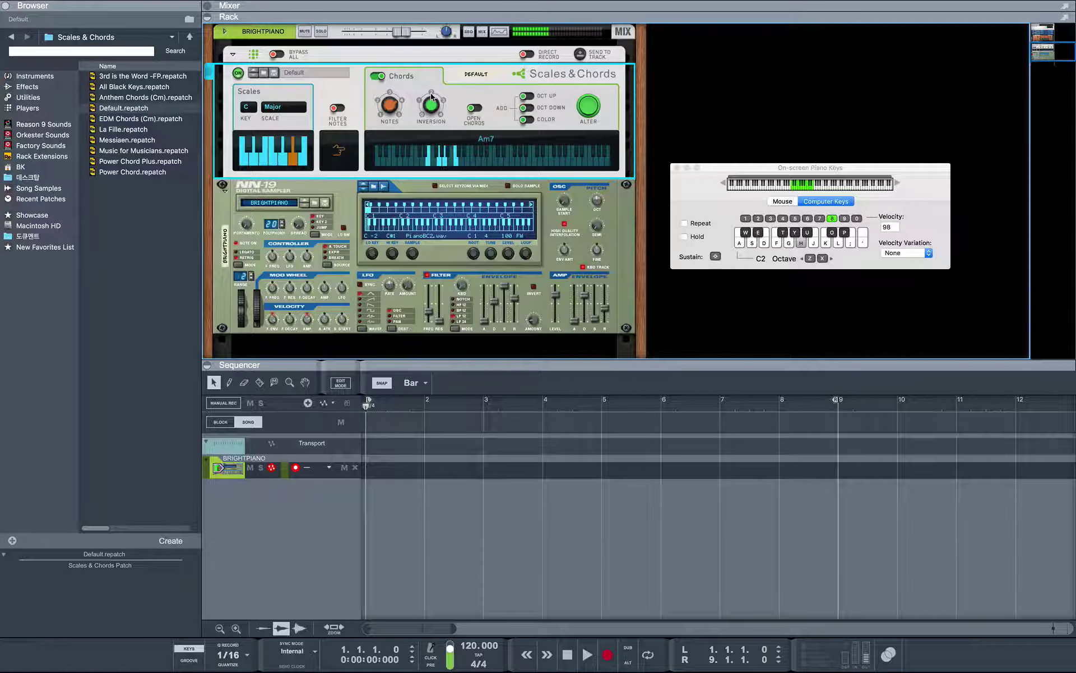
{"action": "key", "text": "j"}
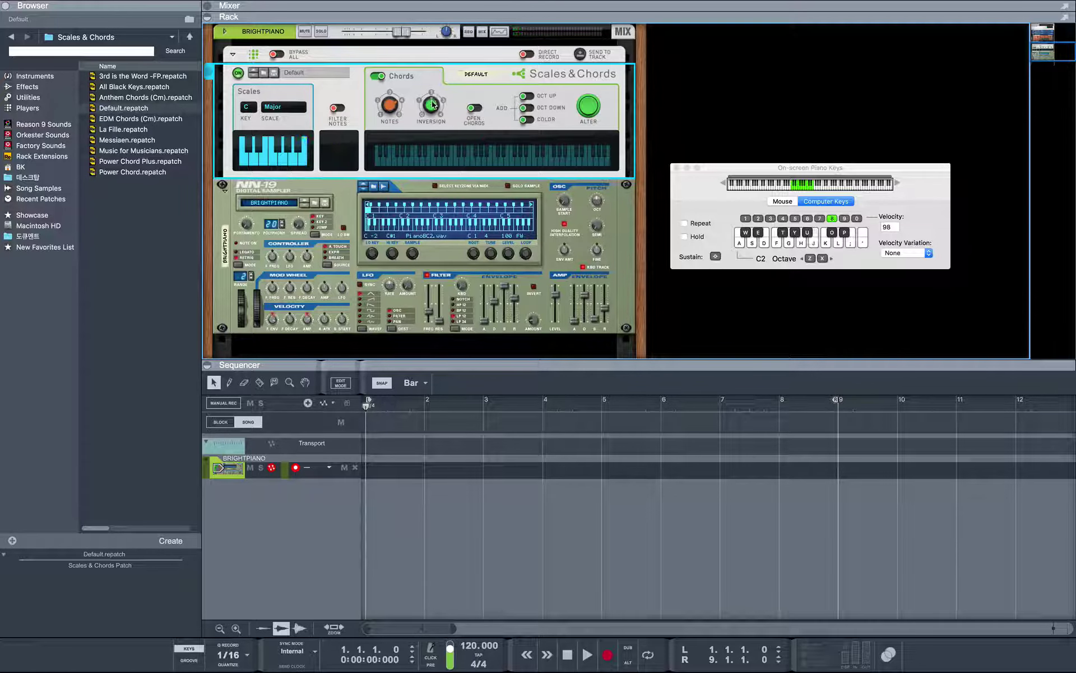
{"action": "left_click_drag", "start_coordinate": [431, 99], "coordinate": [430, 130]}
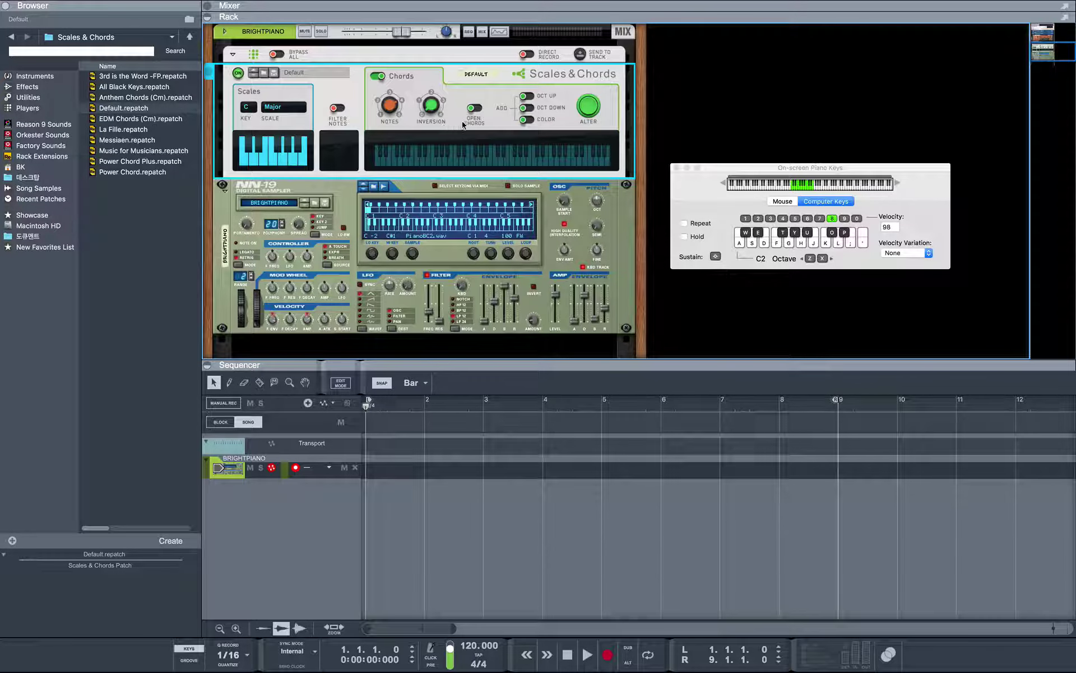
Turn on Open Chords and play several scale notes to audition the wider voicings.
{"action": "left_click", "coordinate": [477, 109]}
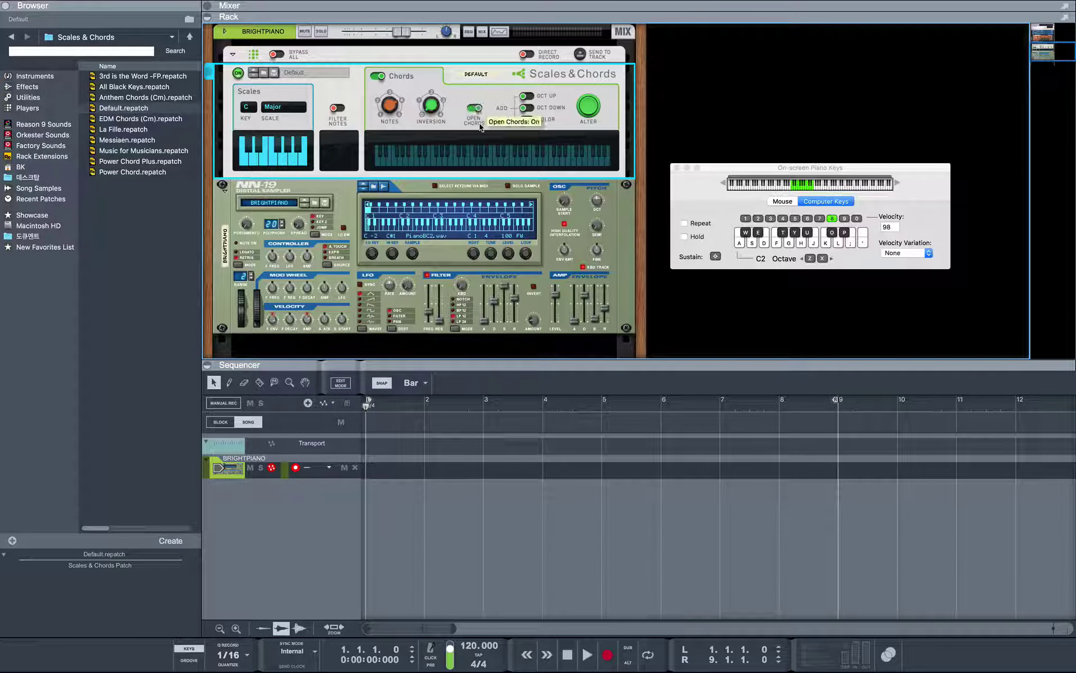
{"action": "key", "text": "a"}
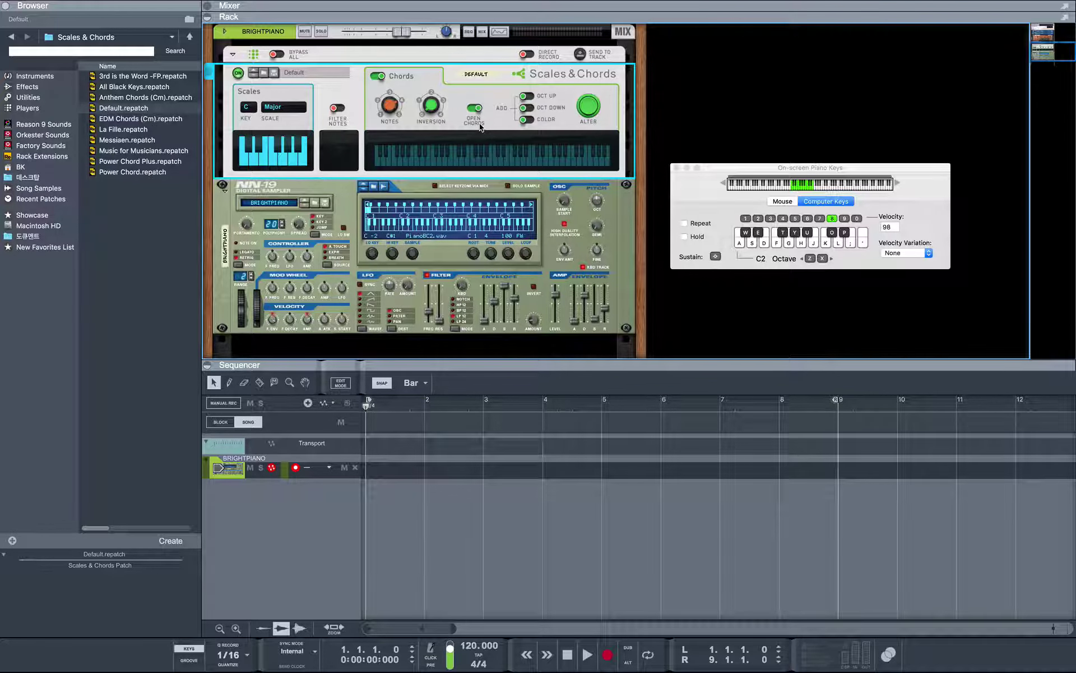
{"action": "key", "text": "s"}
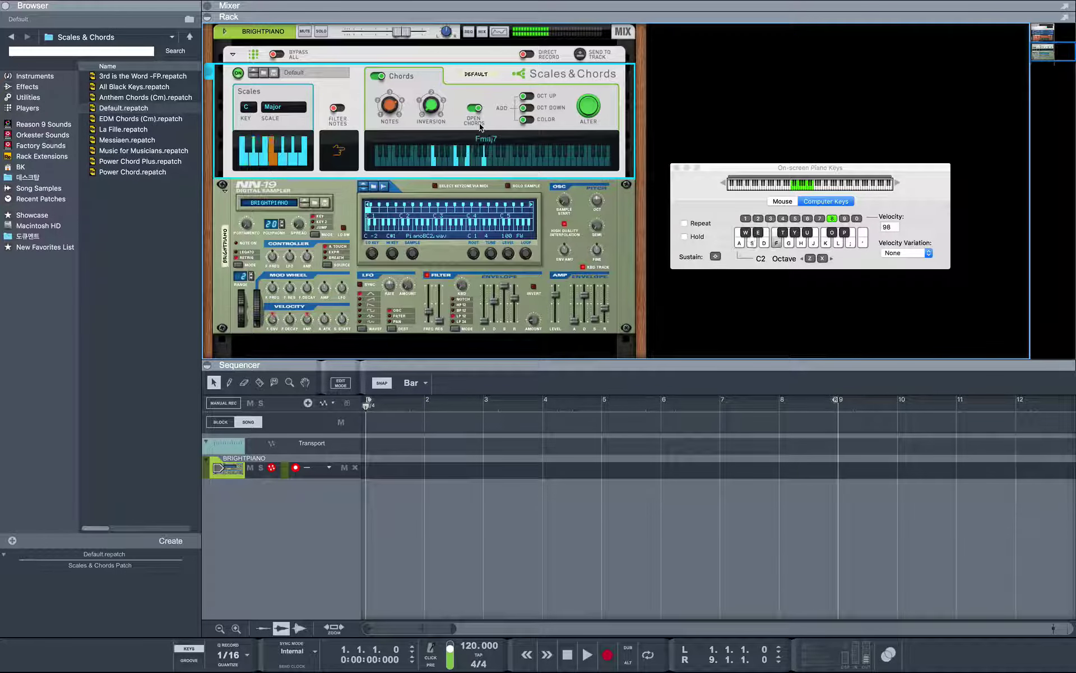
{"action": "key", "text": "d"}
{"action": "key", "text": "h"}
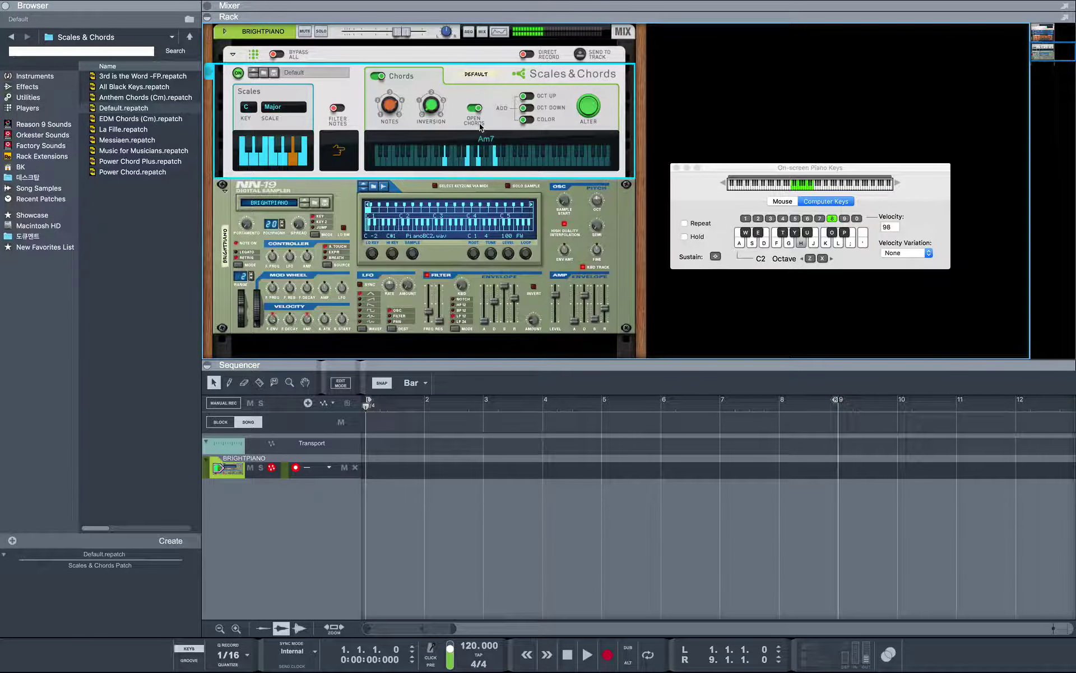
{"action": "key", "text": "s"}
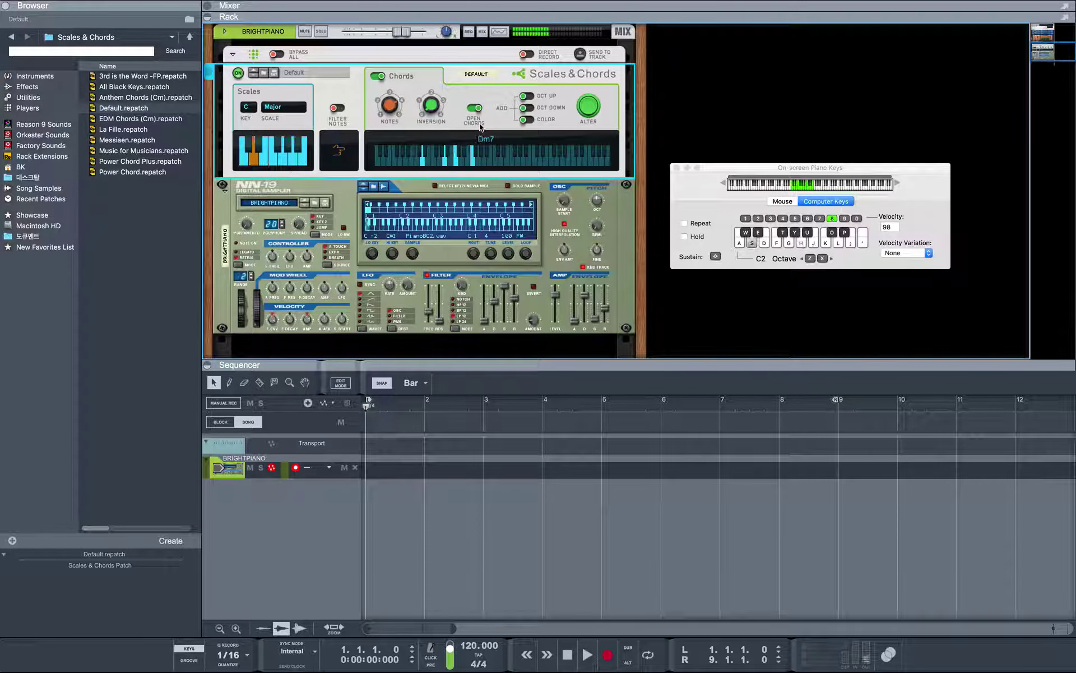
{"action": "key", "text": "a"}
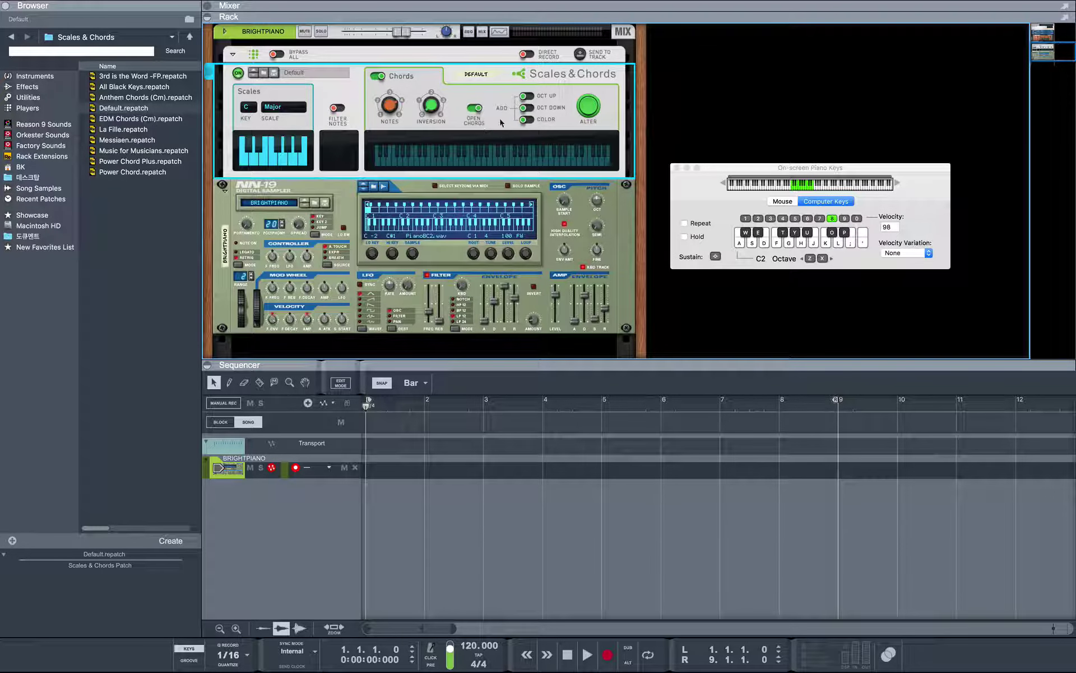
Turn on Add Octave Up and play several scale notes to audition the chords with the extra octave.
{"action": "left_click", "coordinate": [525, 98]}
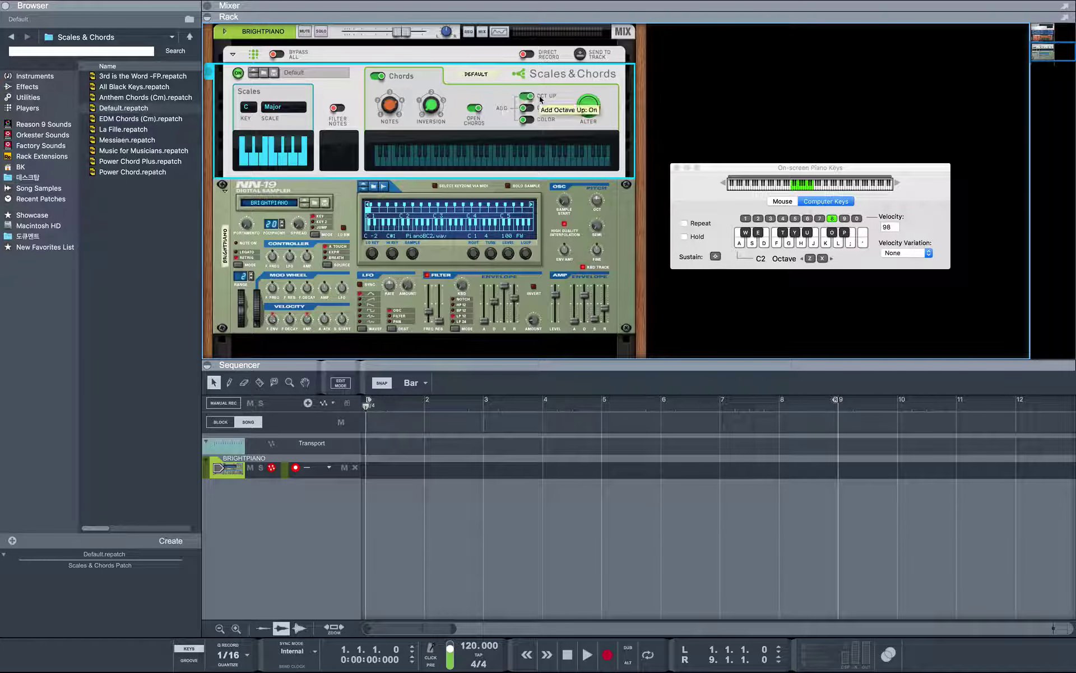
{"action": "key", "text": "a"}
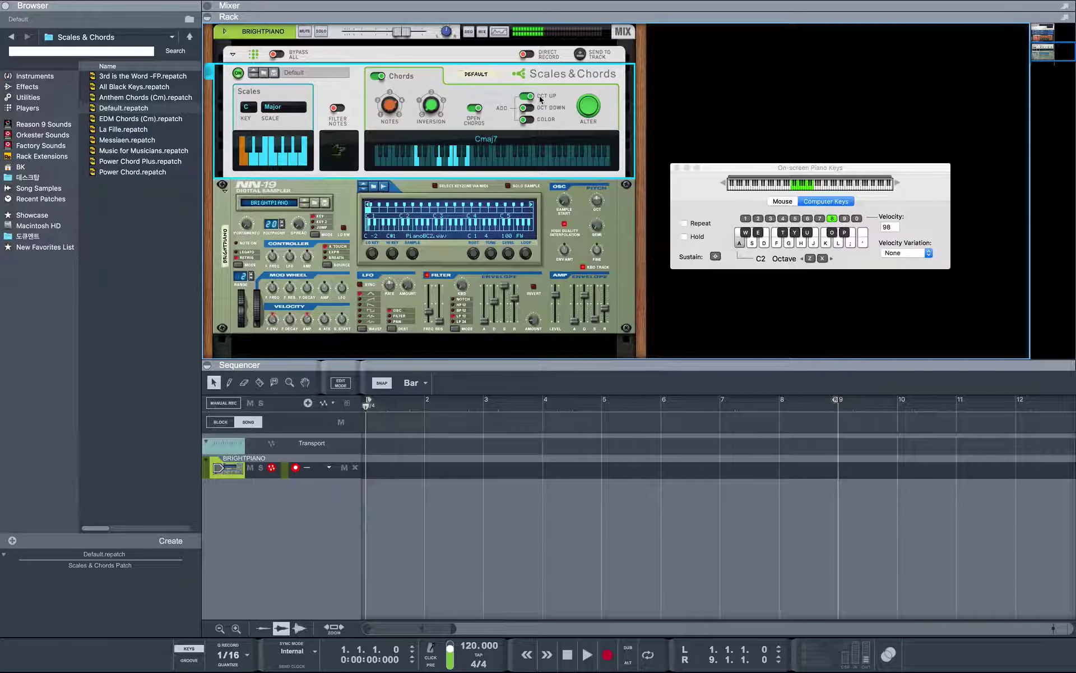
{"action": "key", "text": "h"}
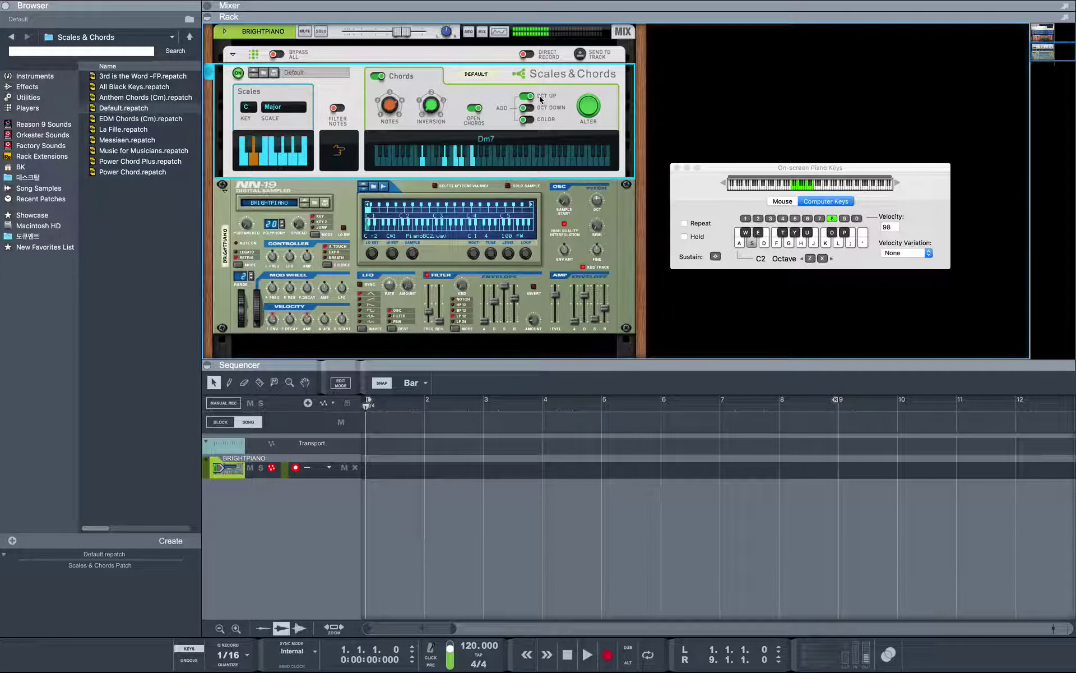
{"action": "key", "text": "g"}
{"action": "key", "text": "a"}
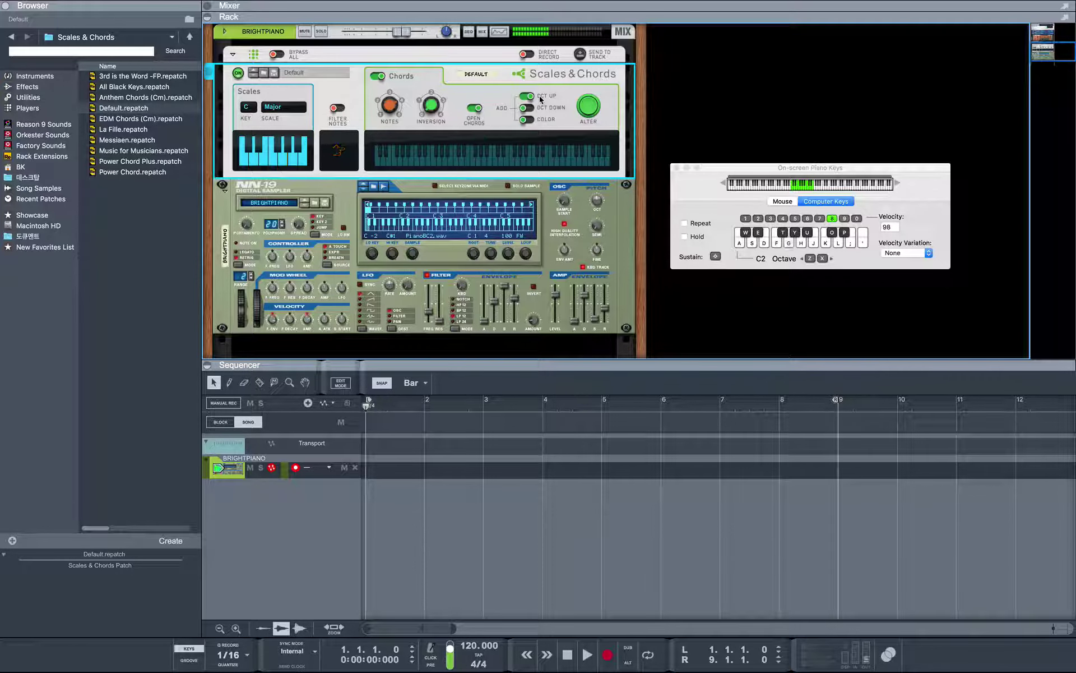
Audition a few scale notes with Add Octave Down turned on, and switch the lower octave back off.
{"action": "left_click", "coordinate": [527, 108]}
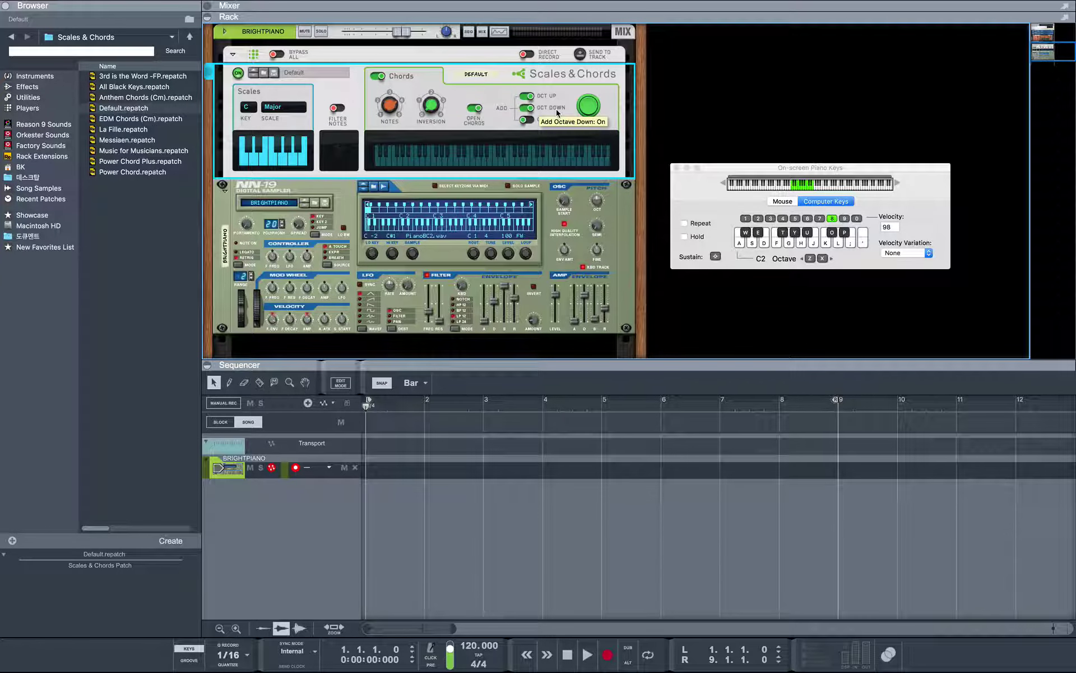
{"action": "key", "text": "a"}
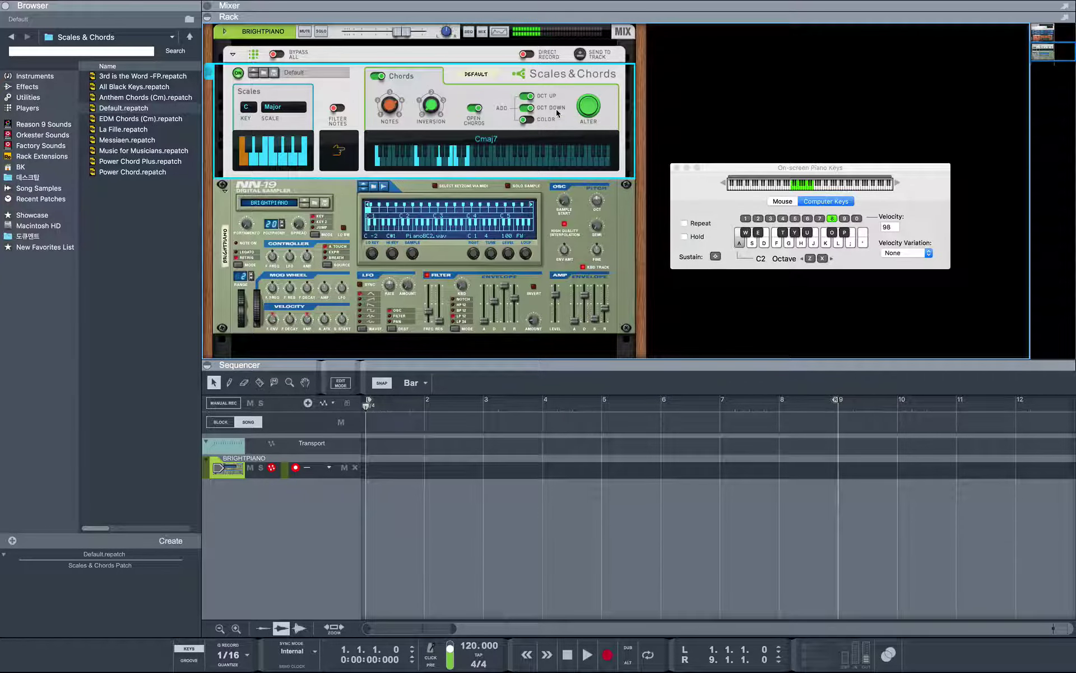
{"action": "key", "text": "h"}
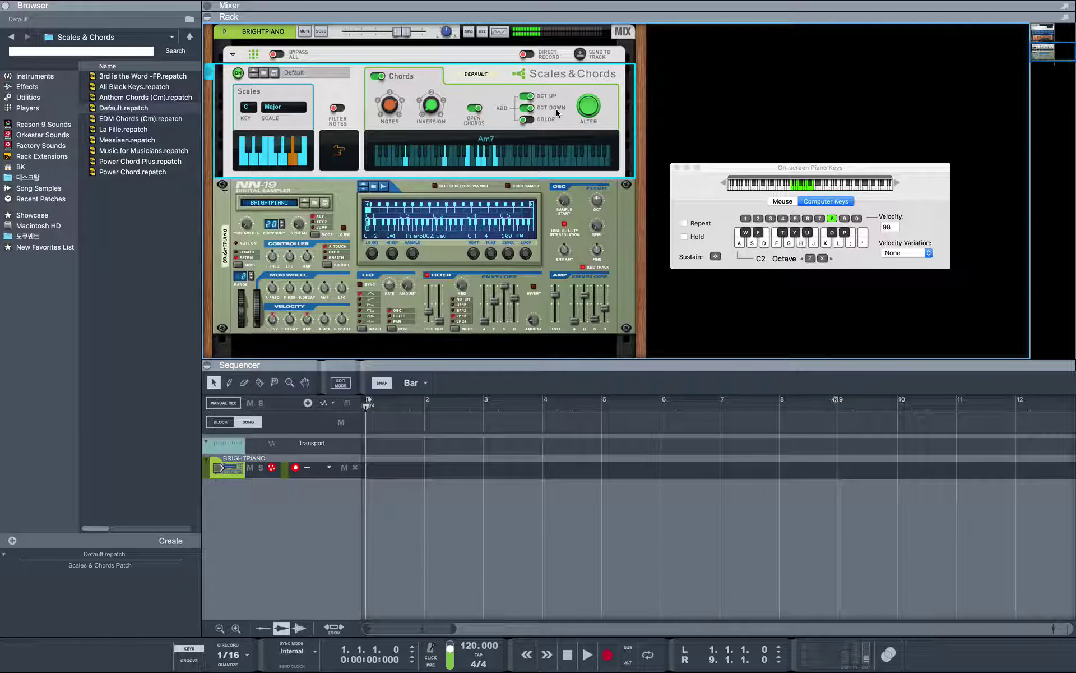
{"action": "key", "text": "g"}
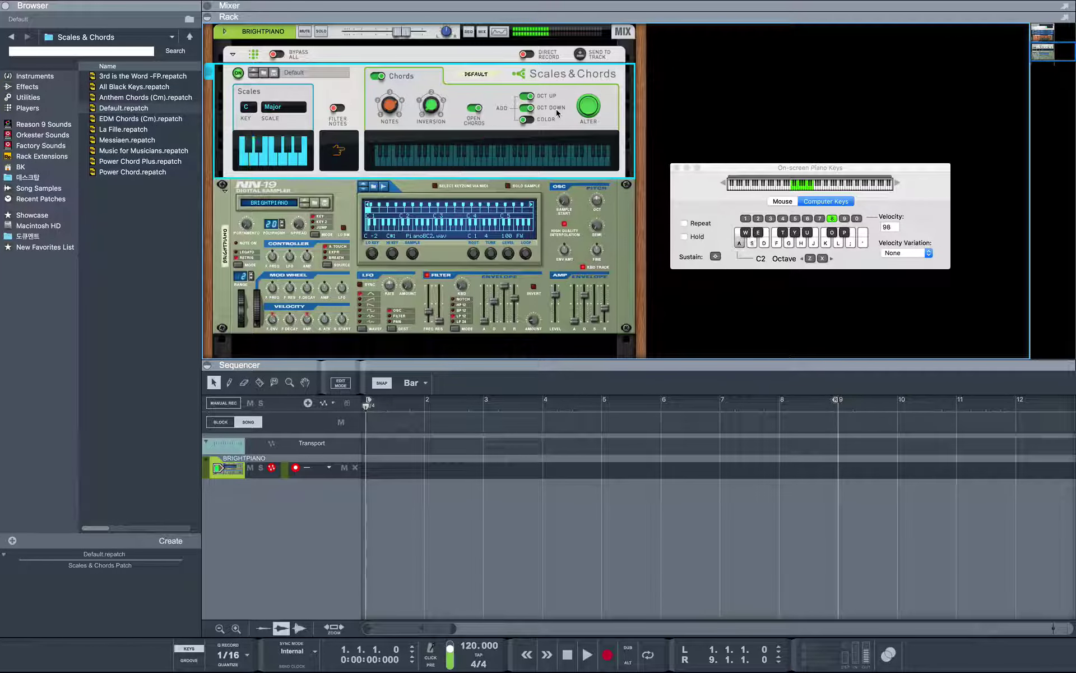
{"action": "key", "text": "a"}
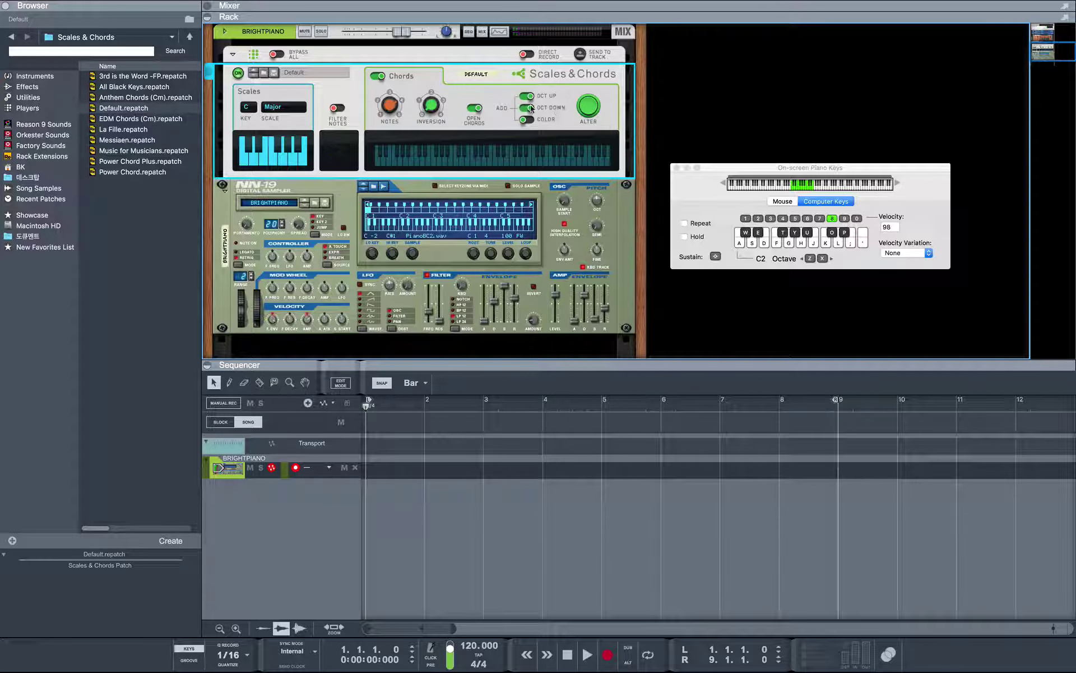
{"action": "left_click", "coordinate": [528, 109]}
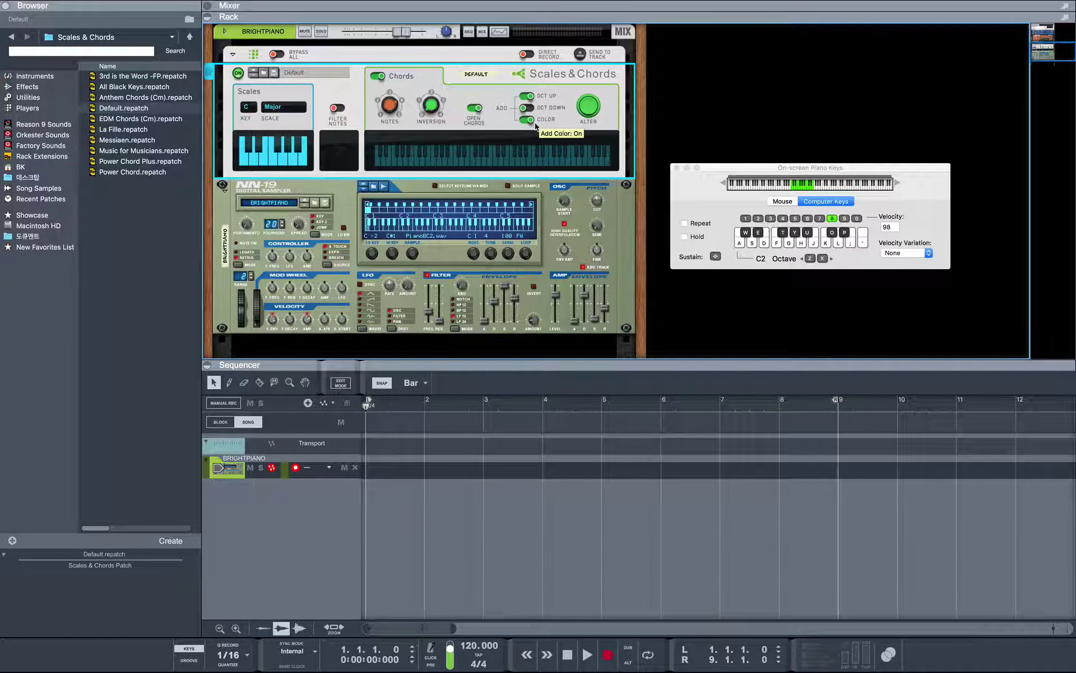
Turn on Add Color and play up and around the C major scale to audition the coloured chords.
{"action": "key", "text": "a"}
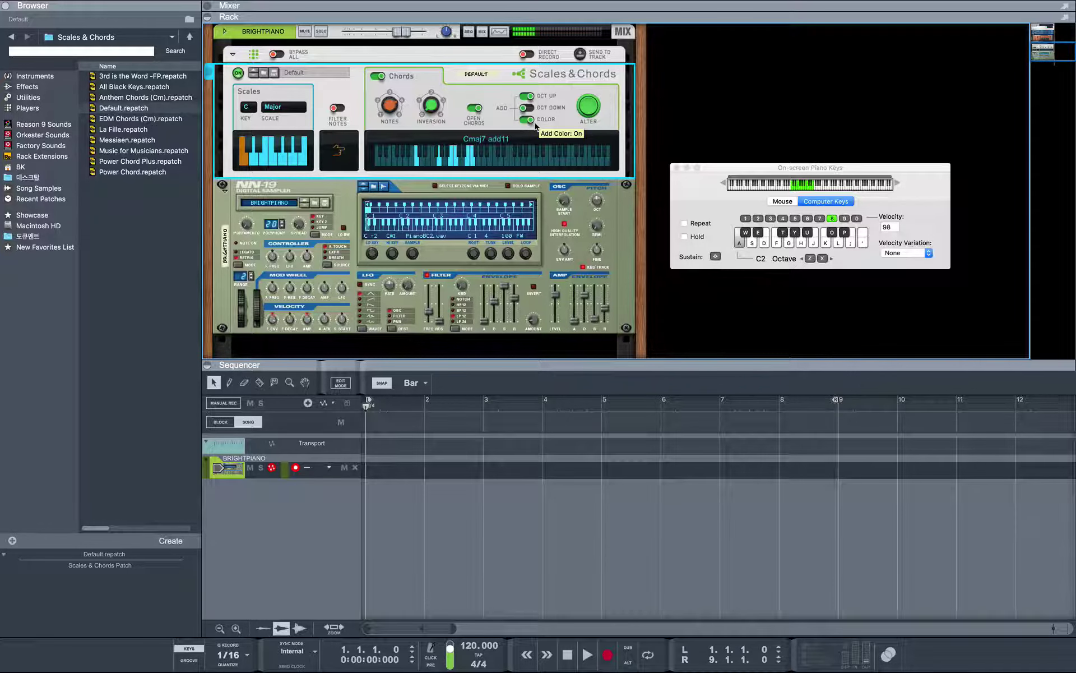
{"action": "key", "text": "s"}
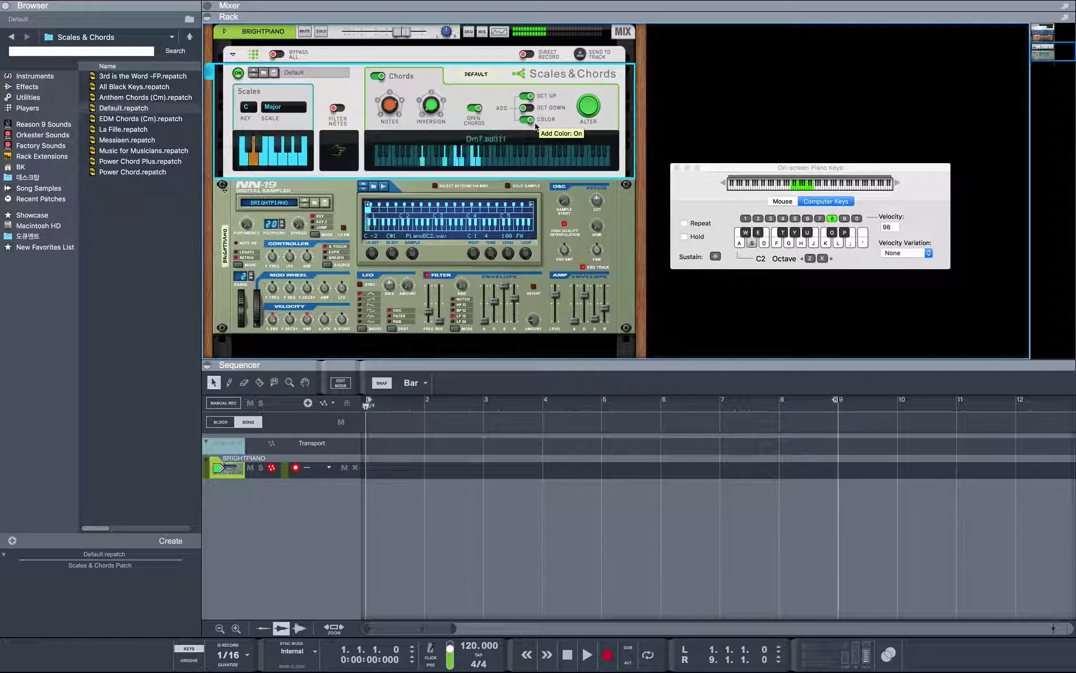
{"action": "key", "text": "d"}
{"action": "key", "text": "f"}
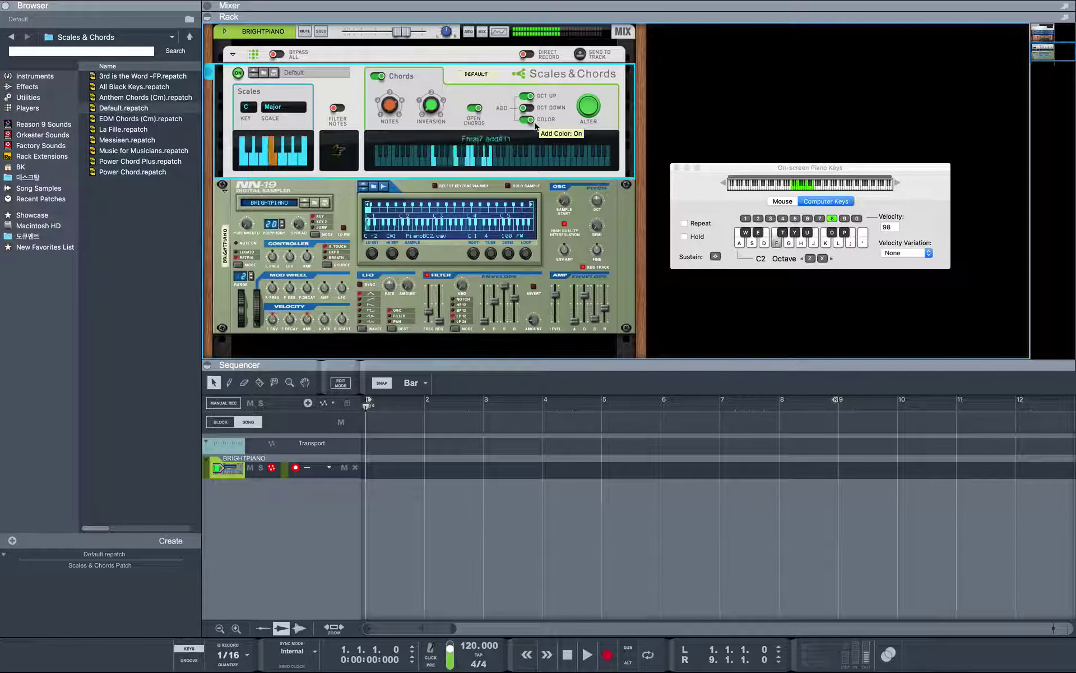
{"action": "key", "text": "g"}
{"action": "key", "text": "d"}
{"action": "key", "text": "h"}
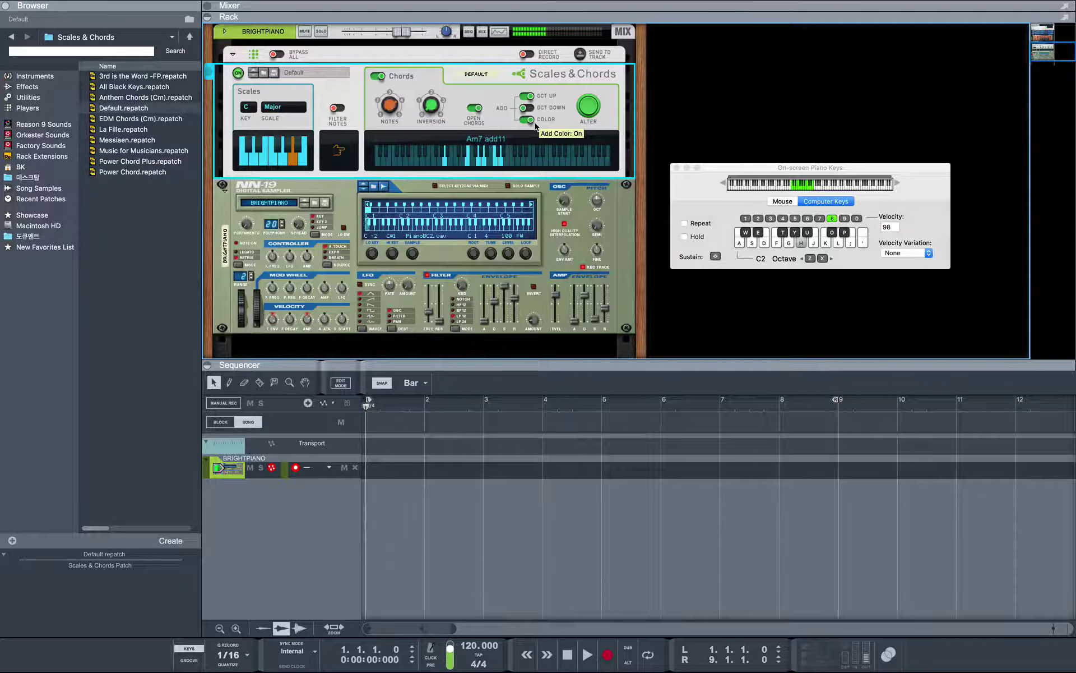
{"action": "key", "text": "f"}
{"action": "key", "text": "a"}
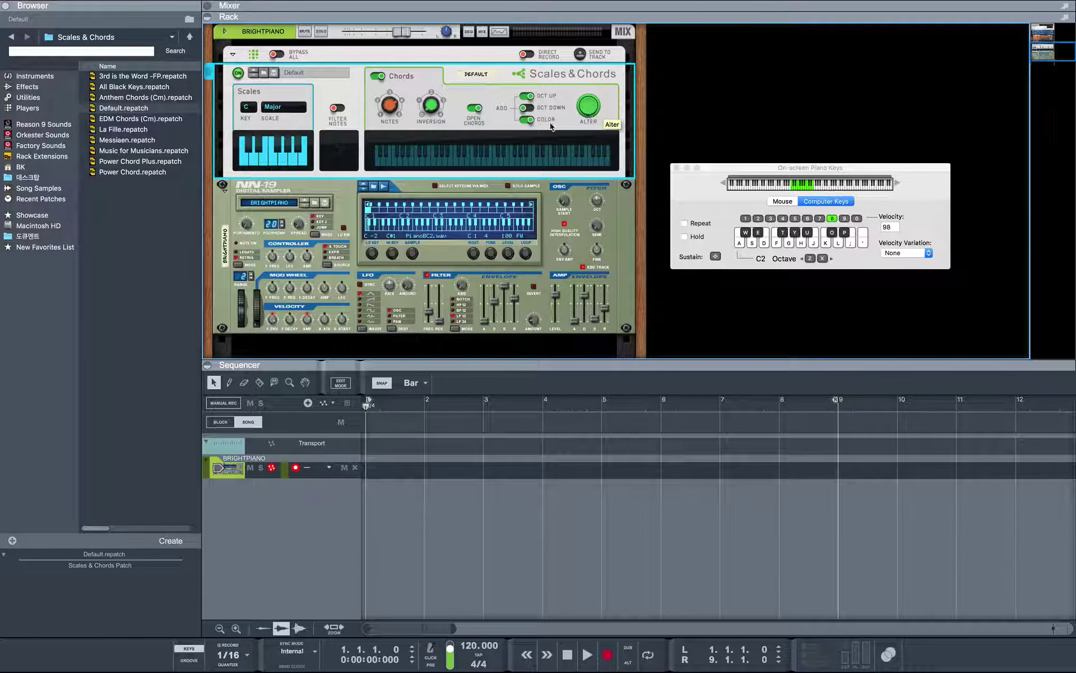
Play the D chord repeatedly, with and without Alter engaged, to compare the two versions.
{"action": "key", "text": "s"}
{"action": "key", "text": "s"}
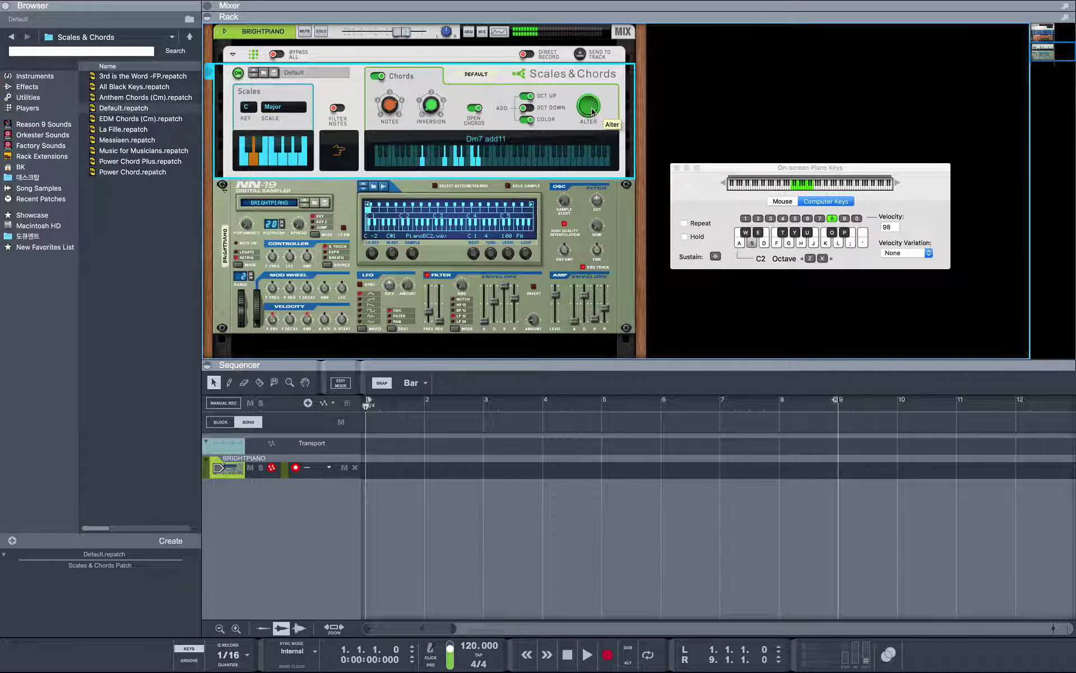
{"action": "key", "text": "s"}
{"action": "key", "text": "s"}
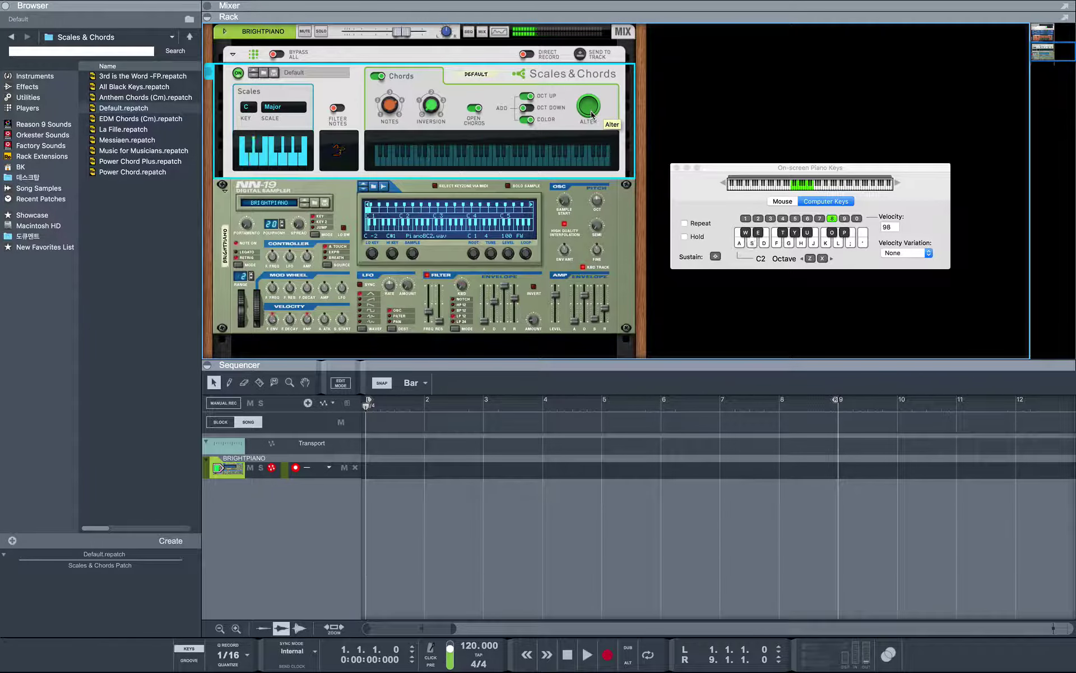
{"action": "key", "text": "s"}
Compare the normal and altered versions of the E and F chords by engaging Alter between repeated notes.
{"action": "key", "text": "d"}
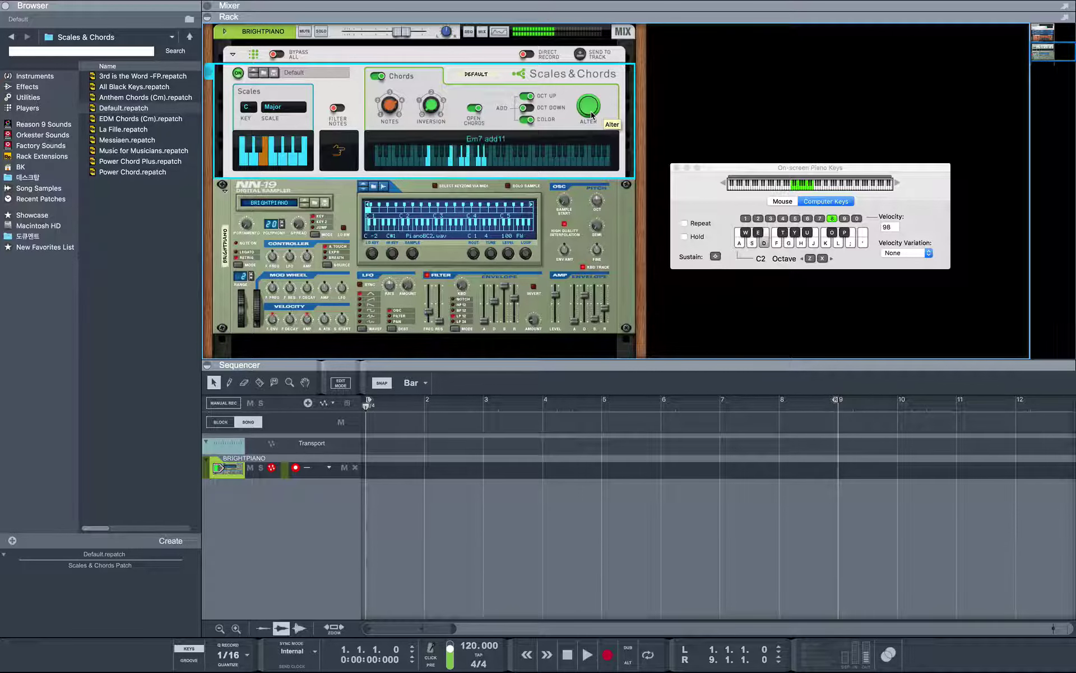
{"action": "key", "text": "d"}
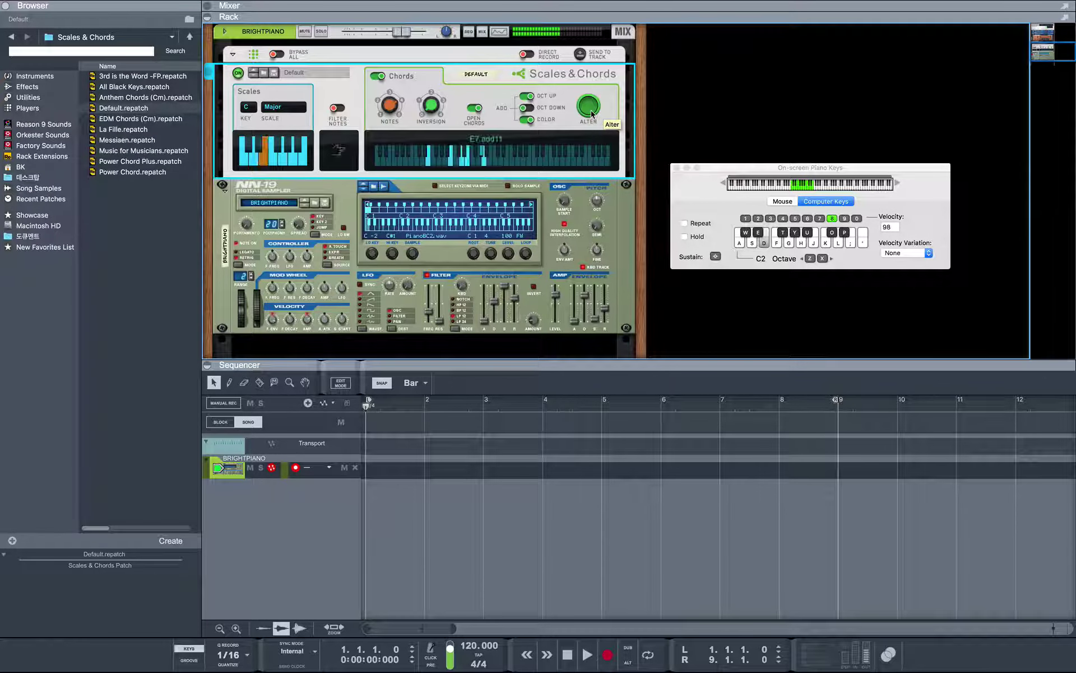
{"action": "key", "text": "f"}
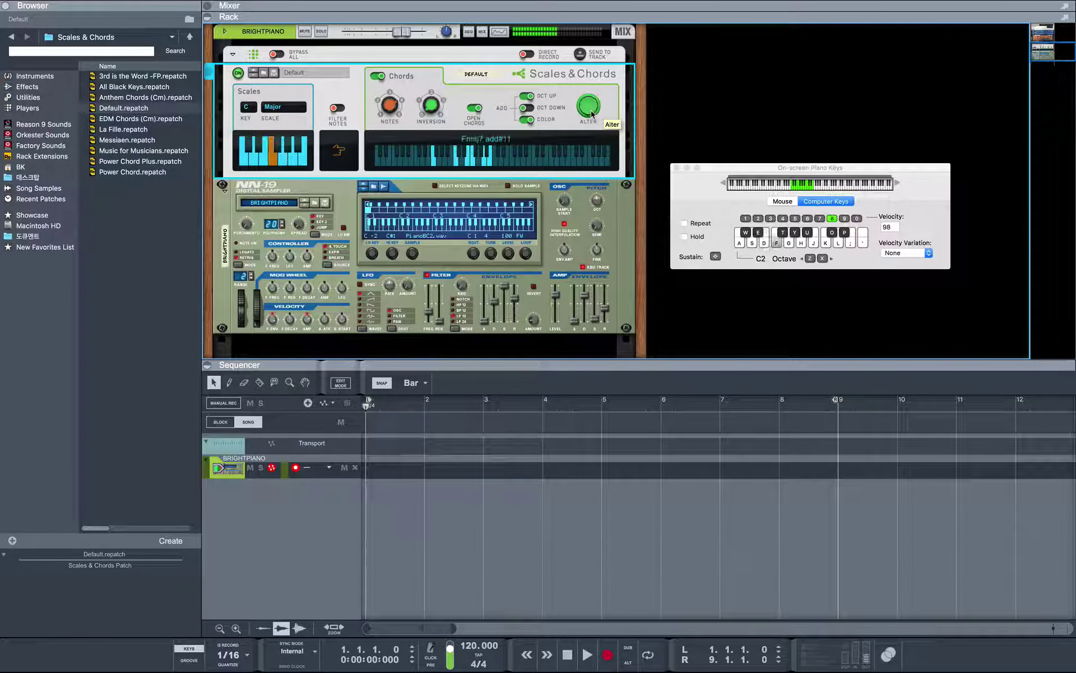
{"action": "left_click", "coordinate": [591, 114]}
{"action": "left_click", "coordinate": [592, 115]}
{"action": "key", "text": "f"}
{"action": "key", "text": "f"}
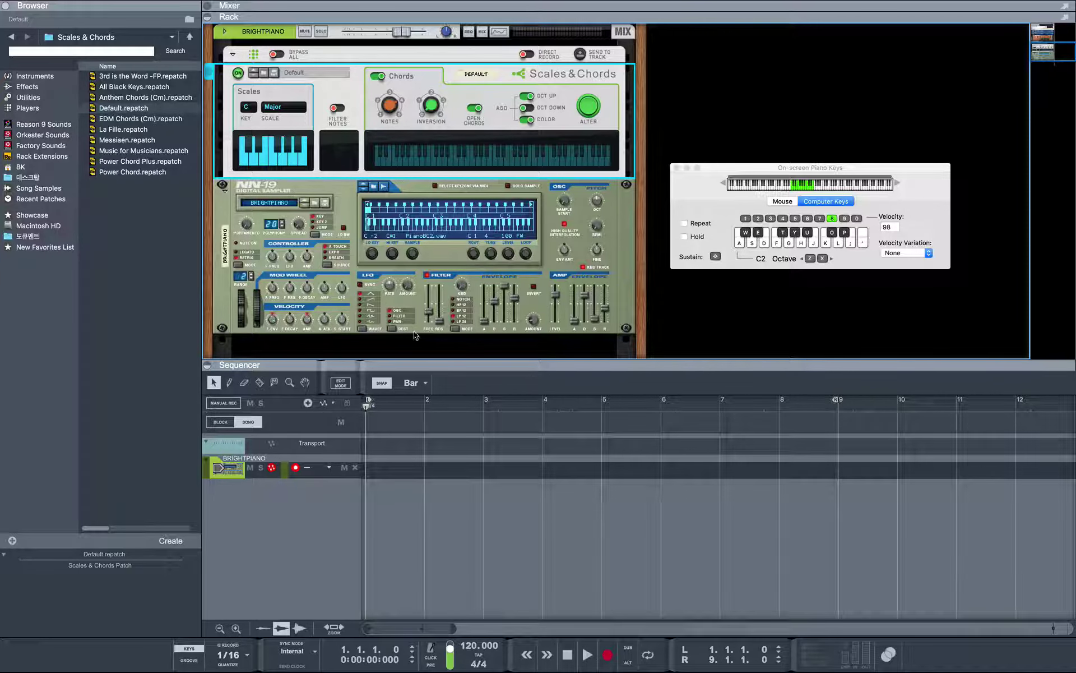
Record a short phrase of scale notes on the BRIGHTPIANO track starting at bar 2, with Direct Record off.
{"action": "left_click", "coordinate": [424, 405]}
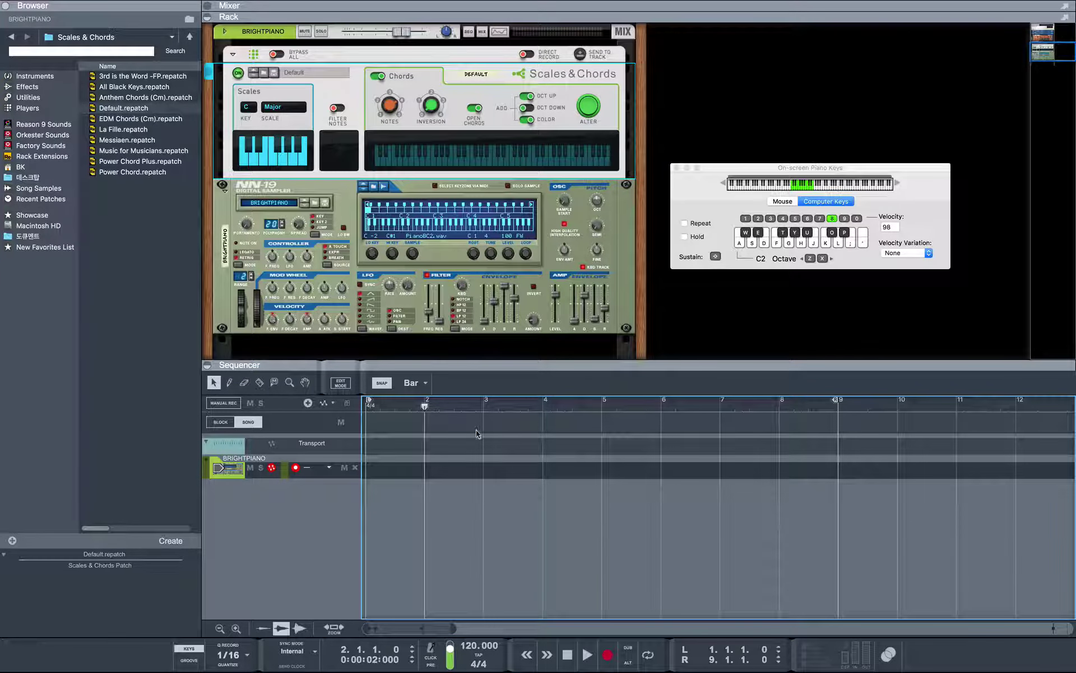
{"action": "key", "text": "super+Return"}
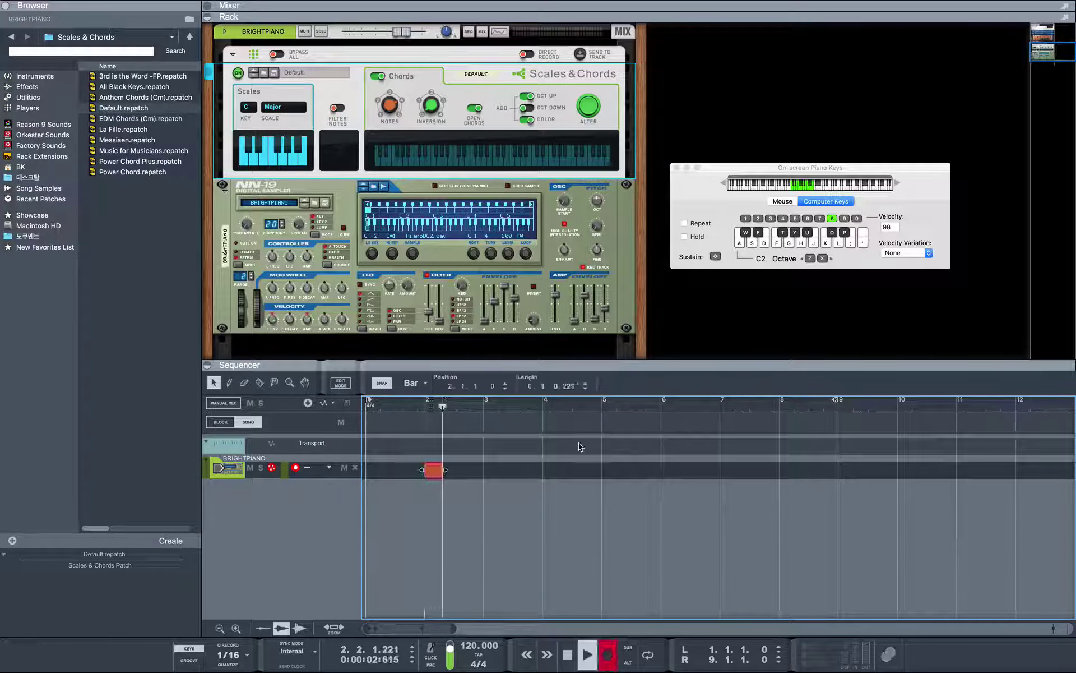
{"action": "key", "text": "a"}
{"action": "key", "text": "d"}
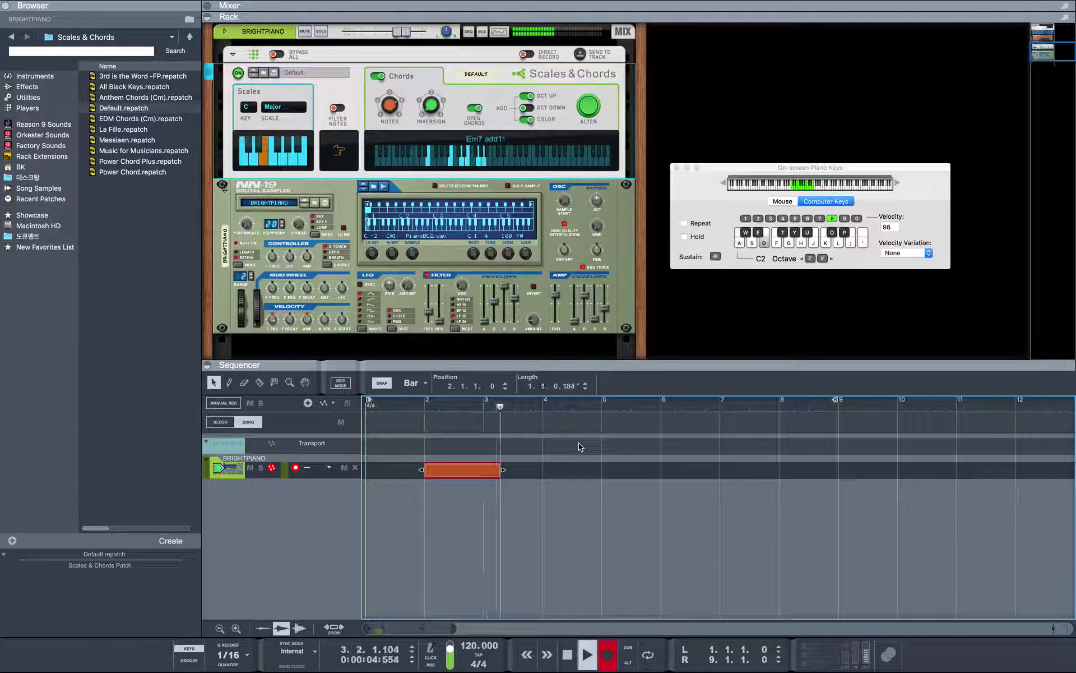
{"action": "key", "text": "s"}
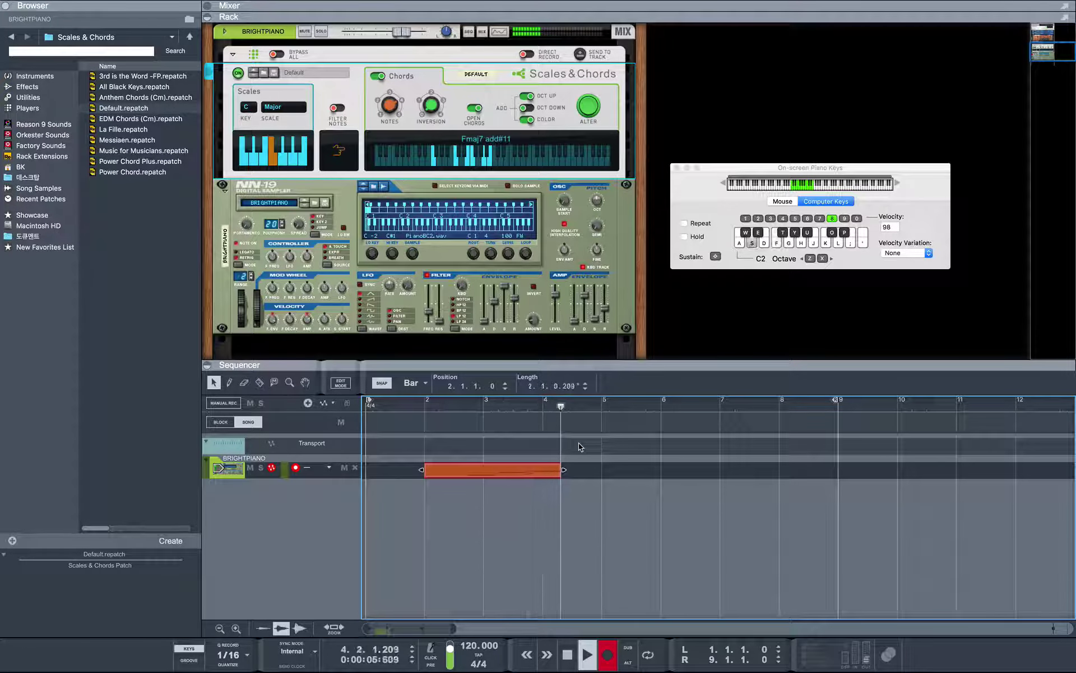
{"action": "key", "text": "a"}
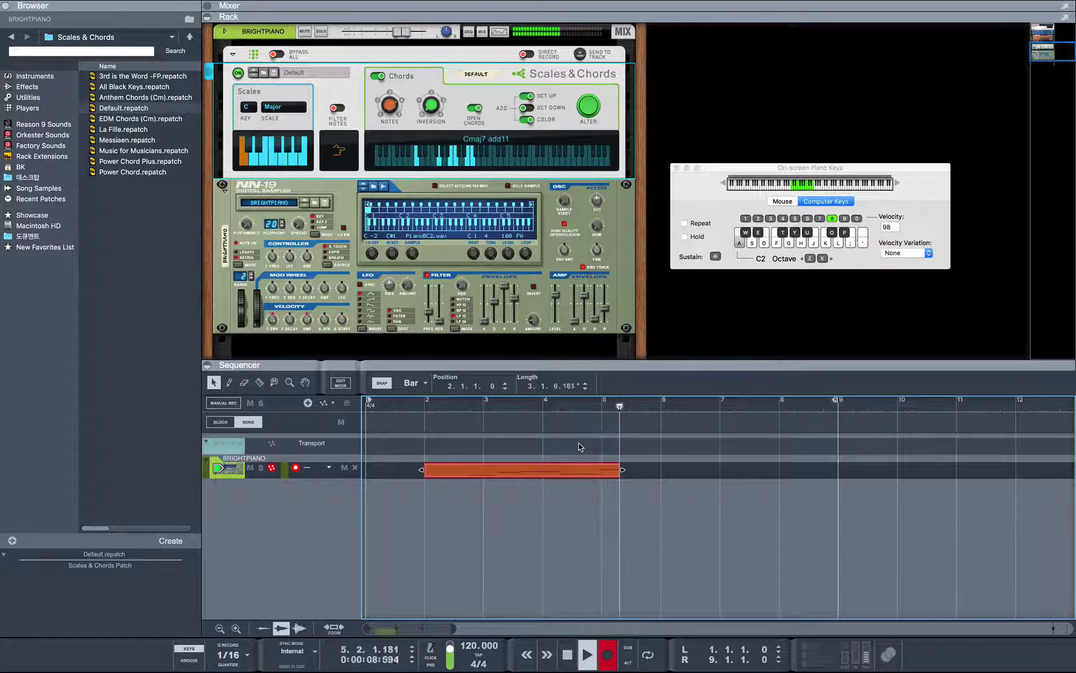
{"action": "key", "text": "space"}
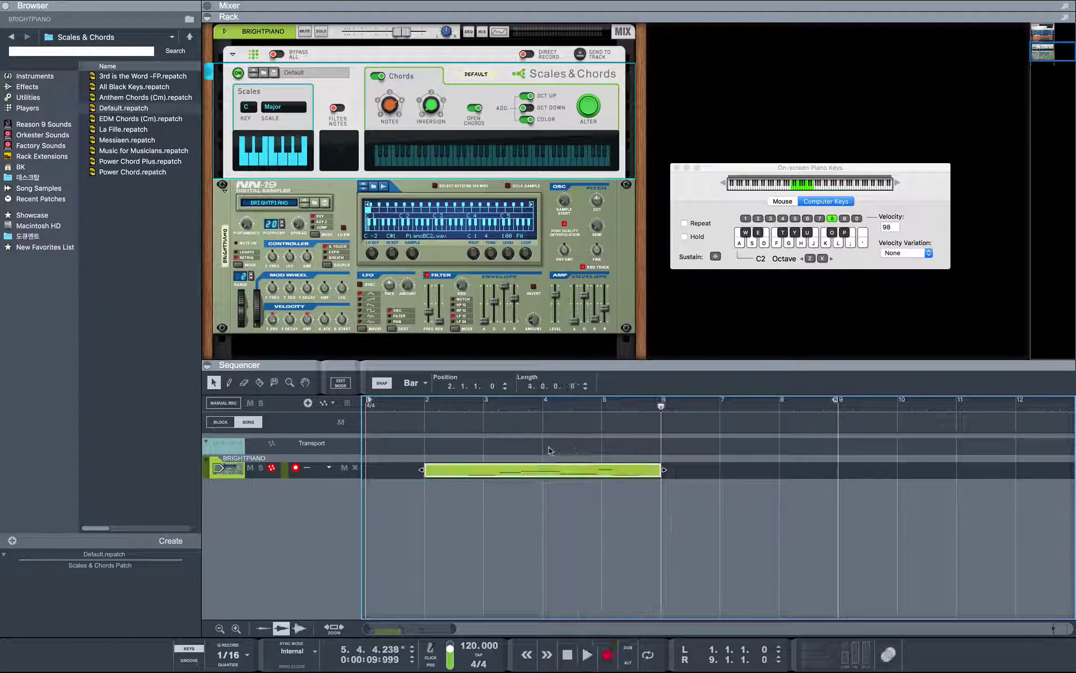
Open the recorded clip for note editing and examine which notes were captured.
{"action": "double_click", "coordinate": [529, 473]}
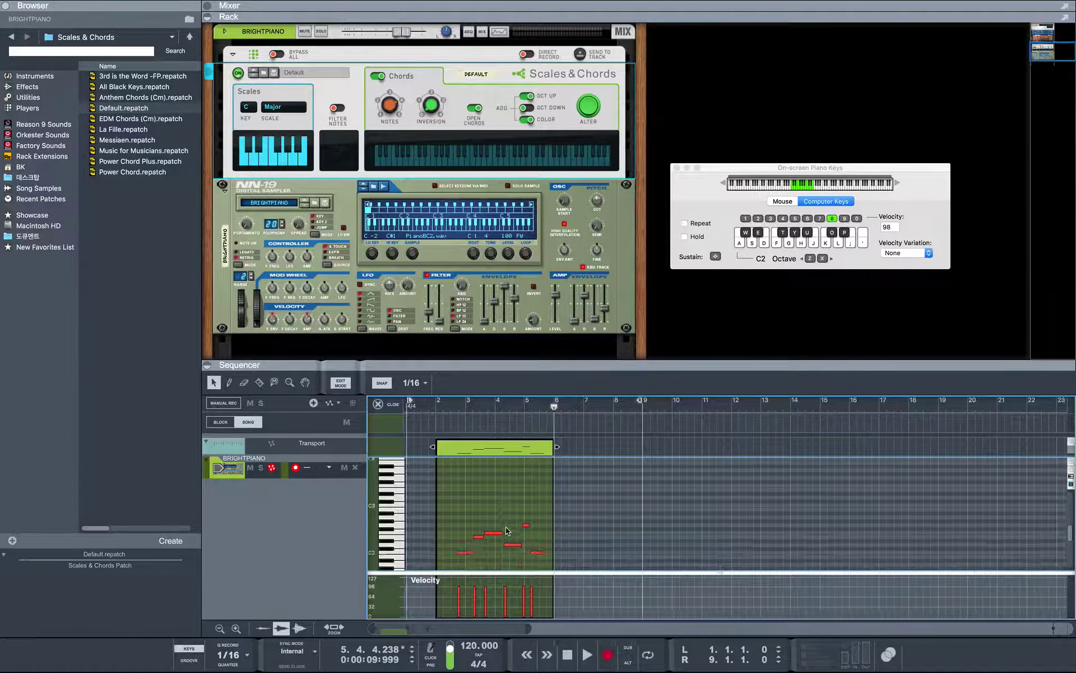
{"action": "scroll", "coordinate": [506, 527], "scroll_direction": "up", "scroll_amount": 1}
{"action": "scroll", "coordinate": [506, 528], "scroll_direction": "left", "scroll_amount": 1}
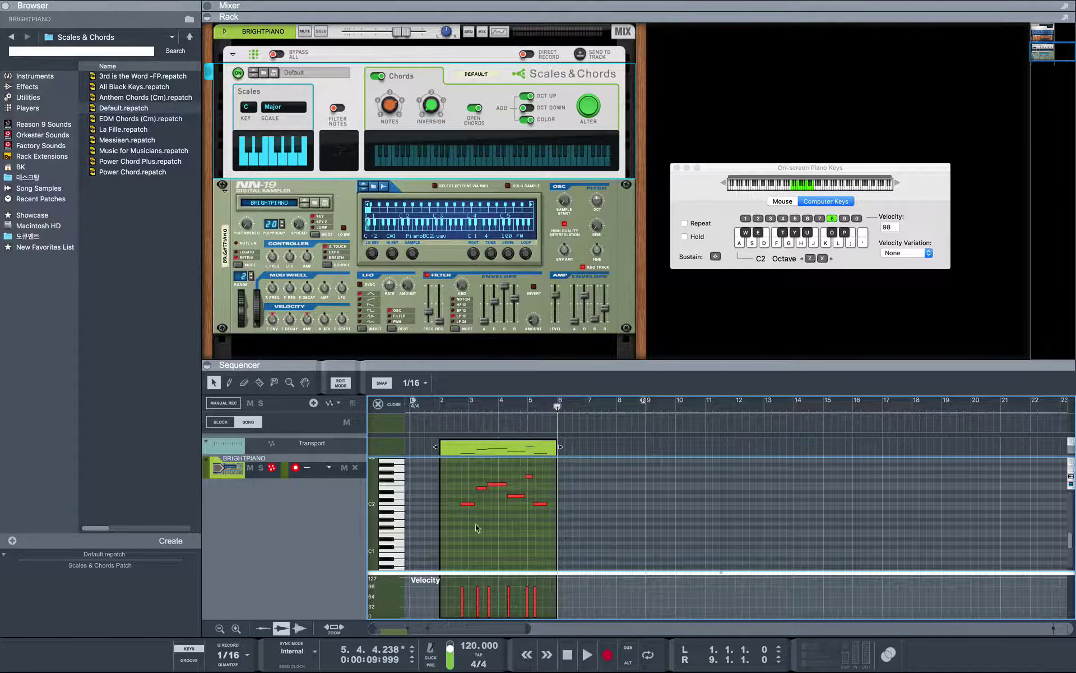
Turn on Direct Record and record another phrase of scale notes on the BRIGHTPIANO track, starting from bar 6, beat 4.
{"action": "left_click", "coordinate": [579, 406]}
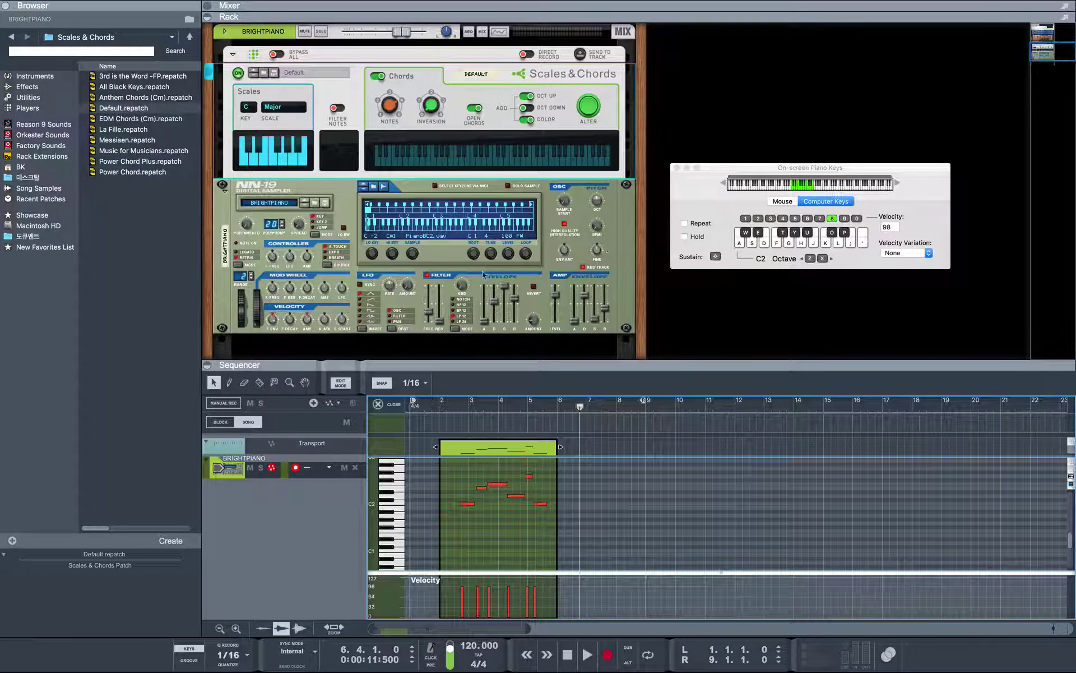
{"action": "left_click", "coordinate": [527, 56]}
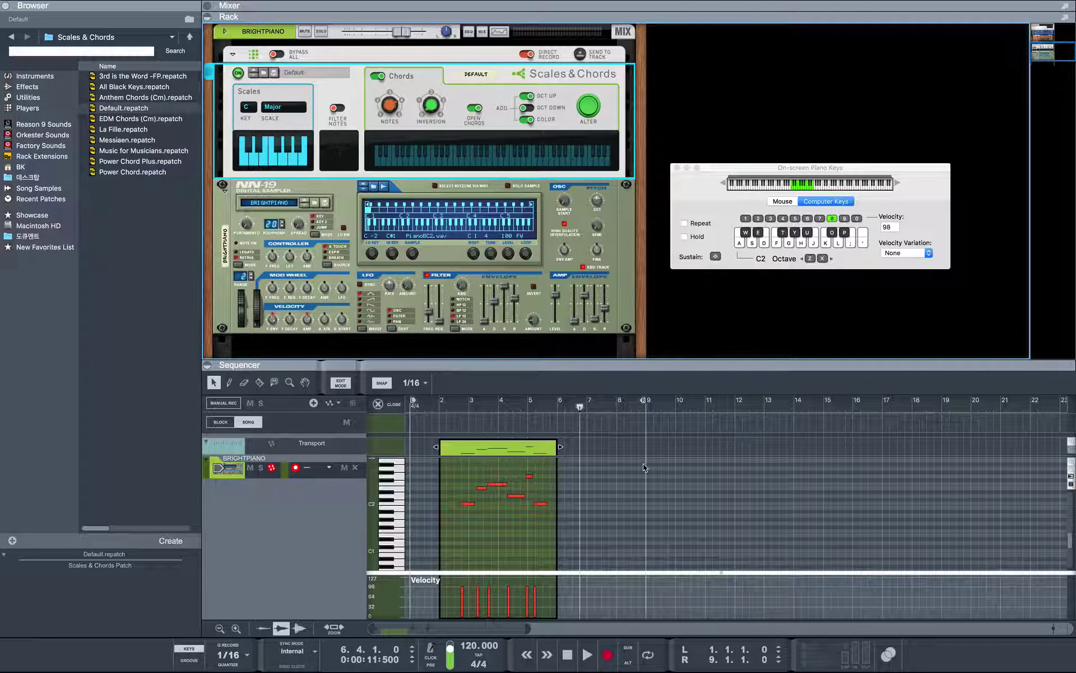
{"action": "left_click", "coordinate": [607, 654]}
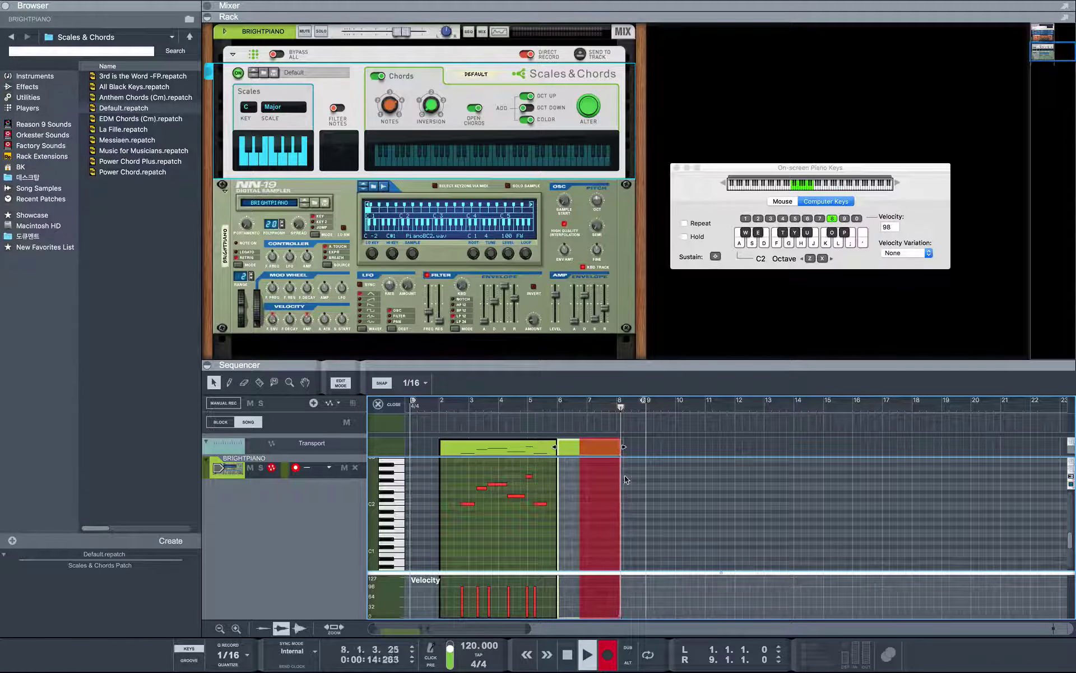
{"action": "key", "text": "f"}
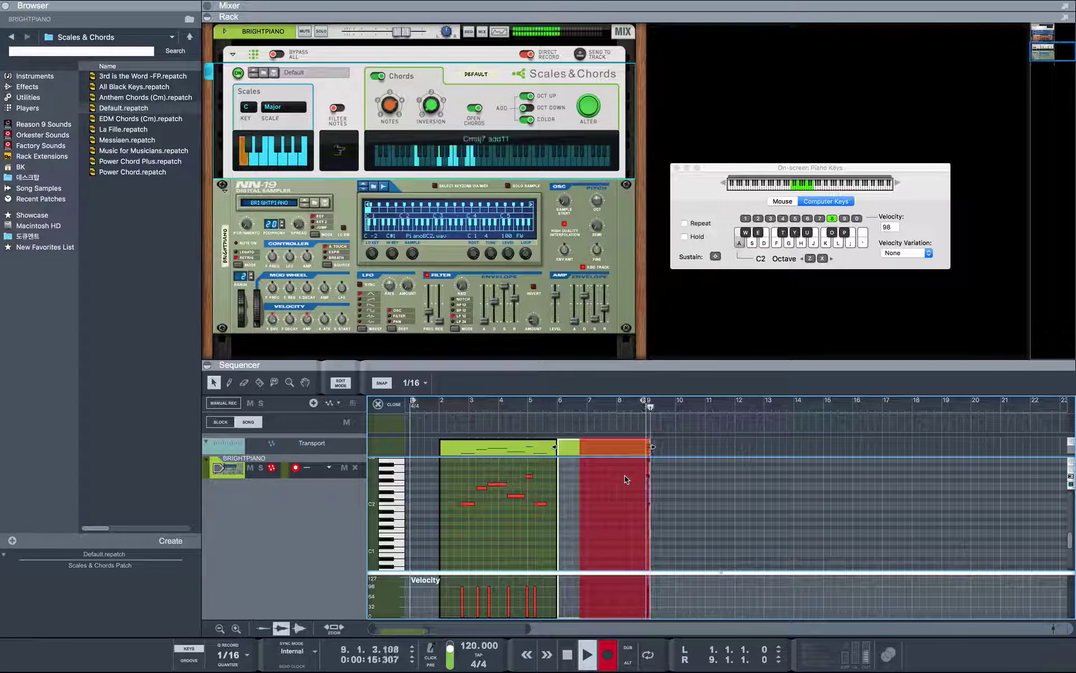
{"action": "key", "text": "s"}
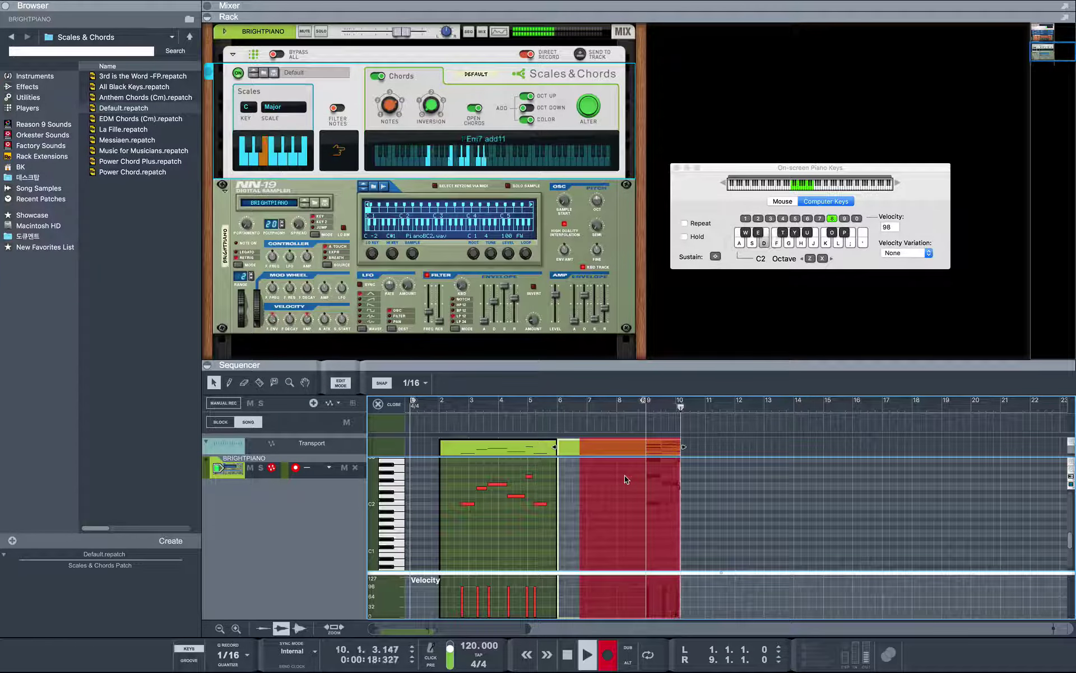
{"action": "key", "text": "a"}
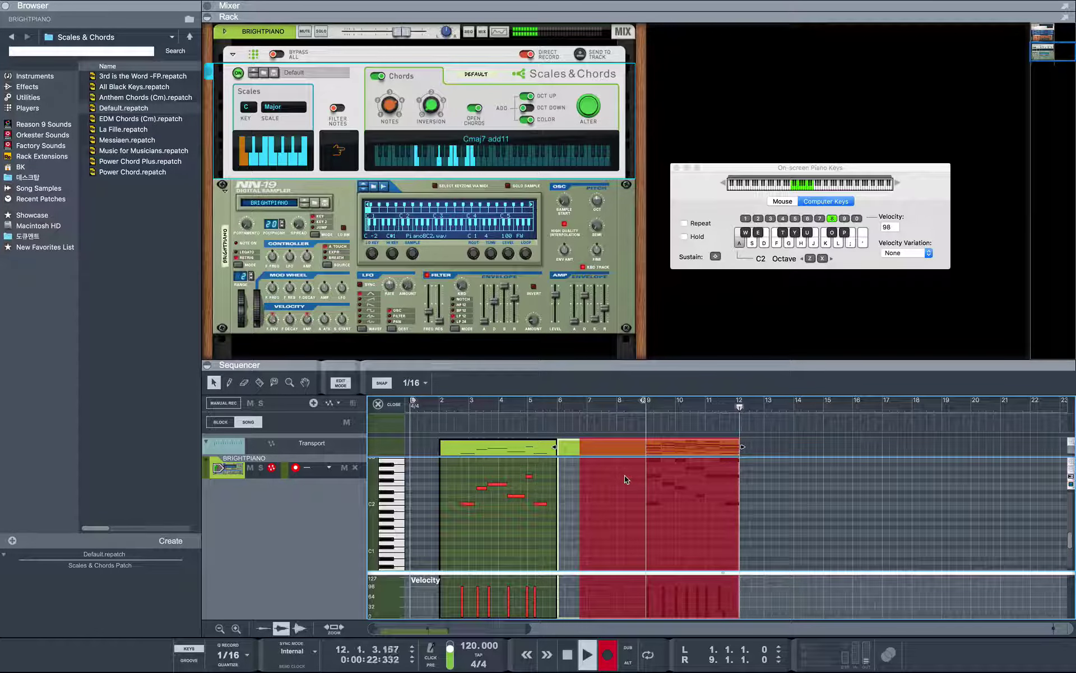
{"action": "key", "text": "space"}
Open the second recorded clip for editing and examine its notes in comparison with the first clip.
{"action": "scroll", "coordinate": [700, 512], "scroll_direction": "up", "scroll_amount": 5}
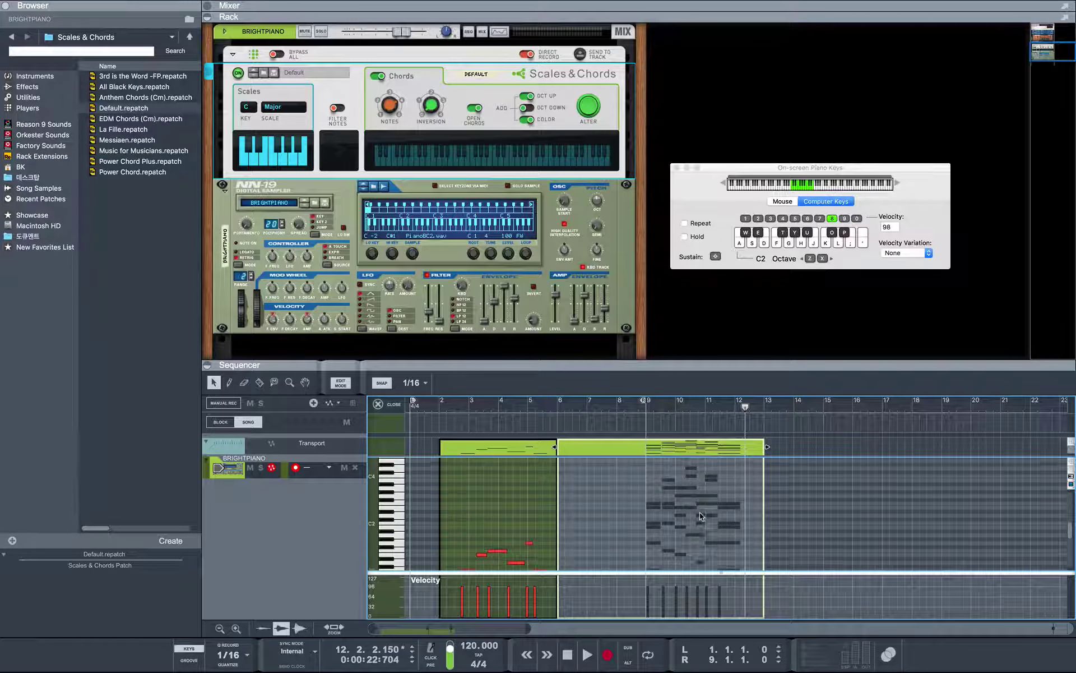
{"action": "left_click", "coordinate": [704, 448]}
{"action": "scroll", "coordinate": [699, 517], "scroll_direction": "down", "scroll_amount": 3}
{"action": "scroll", "coordinate": [698, 517], "scroll_direction": "right", "scroll_amount": 1}
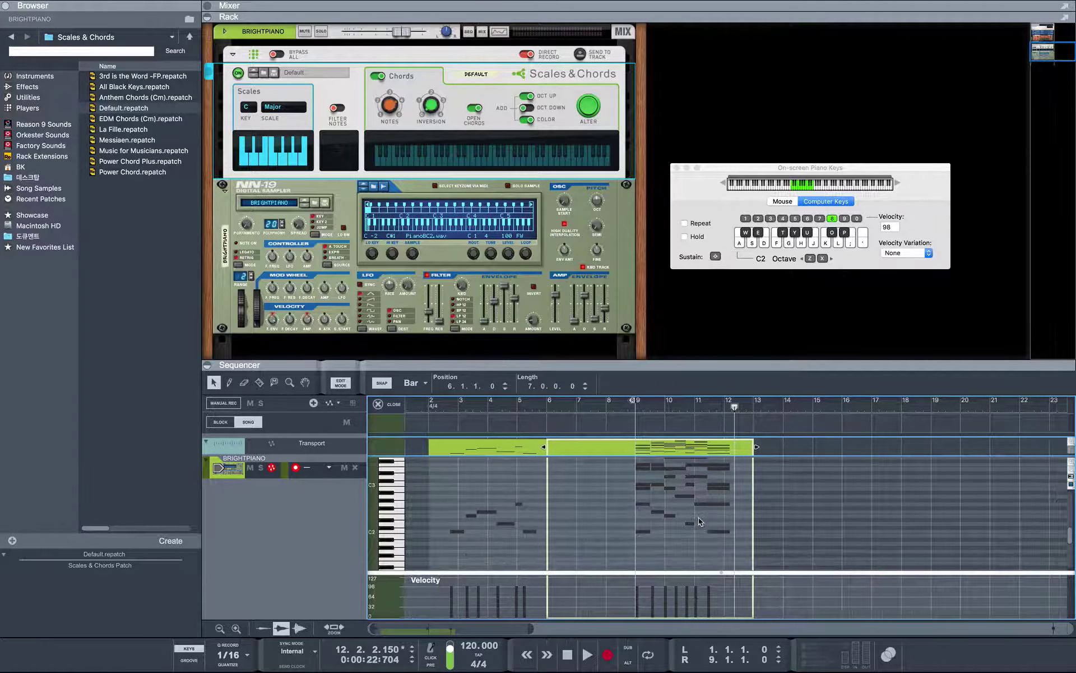
{"action": "double_click", "coordinate": [708, 448]}
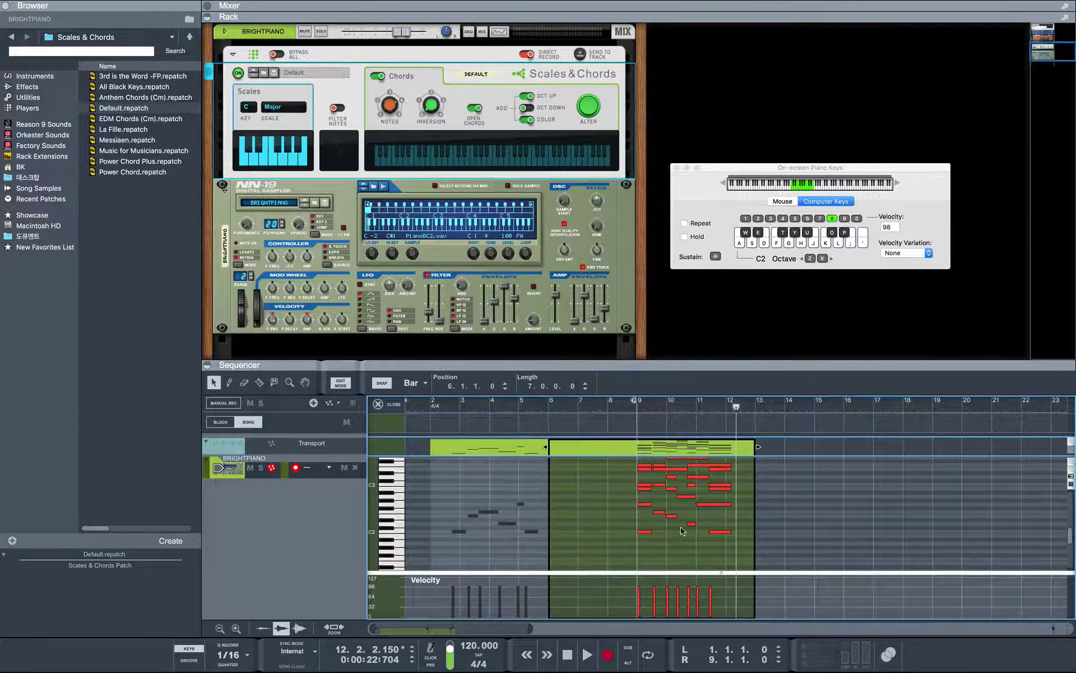
{"action": "scroll", "coordinate": [683, 532], "scroll_direction": "right", "scroll_amount": 2}
{"action": "scroll", "coordinate": [631, 527], "scroll_direction": "up", "scroll_amount": 1}
{"action": "scroll", "coordinate": [631, 527], "scroll_direction": "right", "scroll_amount": 1}
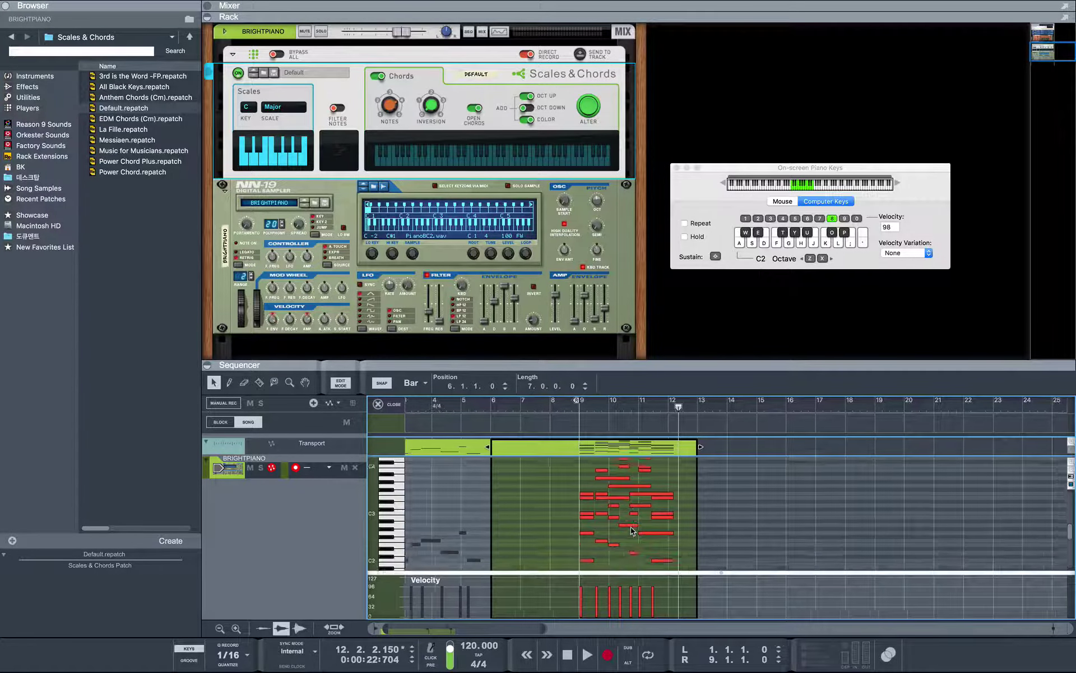
Close the note editor, turn off Direct Record and send the player's output for bars 1 to 9 to the BRIGHTPIANO track.
{"action": "scroll", "coordinate": [630, 531], "scroll_direction": "left", "scroll_amount": 3}
{"action": "key", "text": "Escape"}
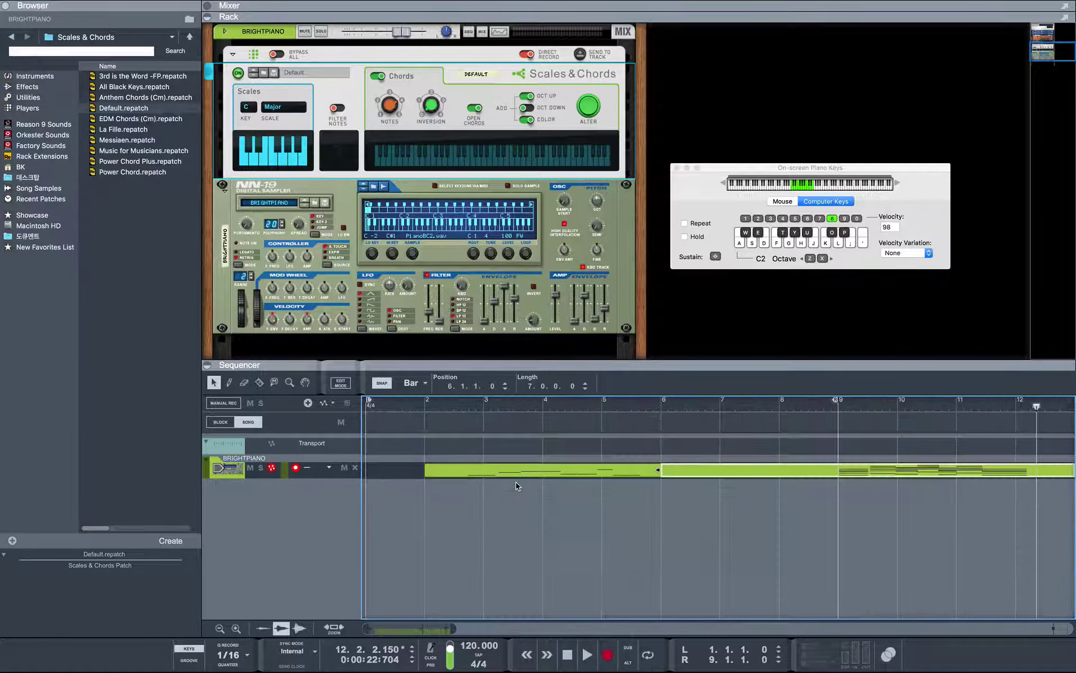
{"action": "left_click", "coordinate": [543, 473]}
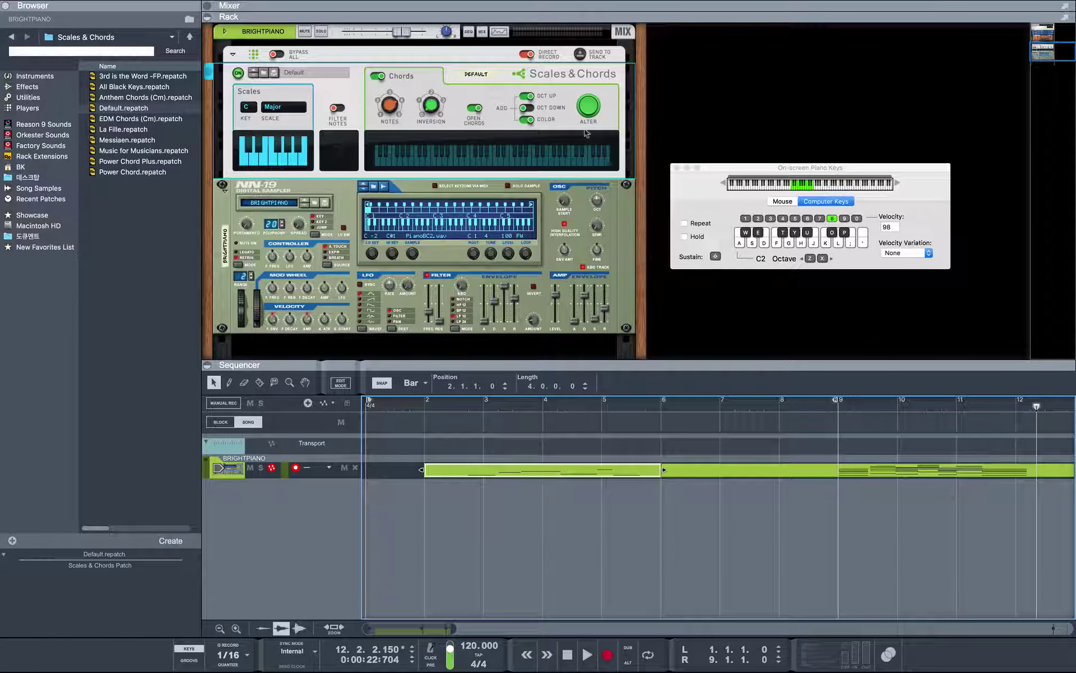
{"action": "left_click", "coordinate": [514, 58]}
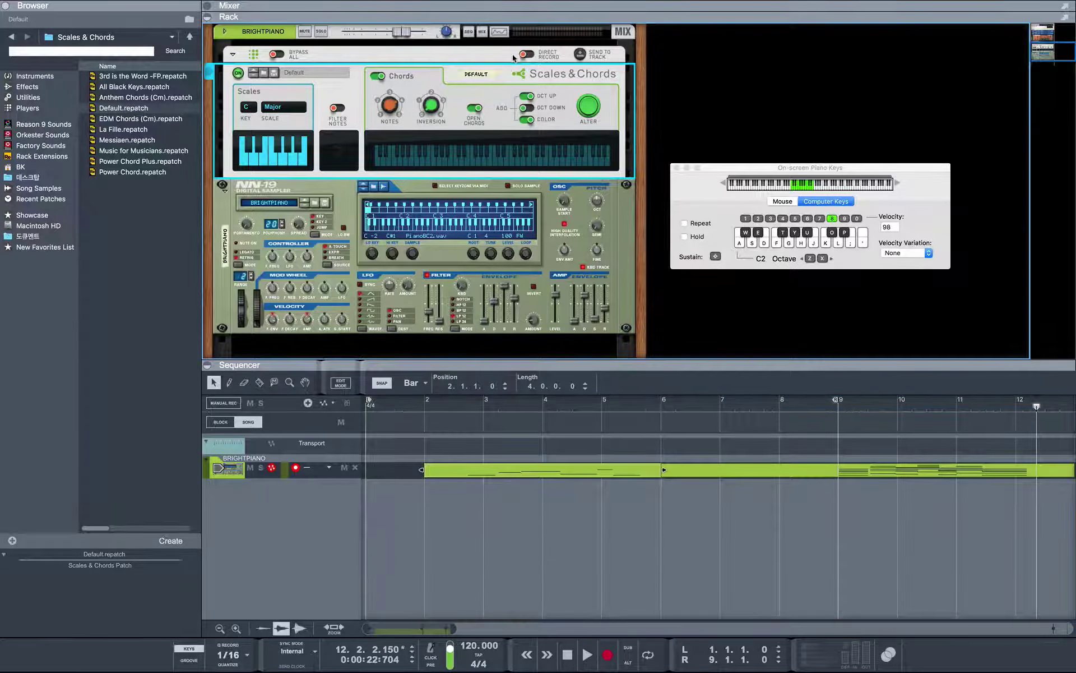
{"action": "left_click", "coordinate": [581, 56]}
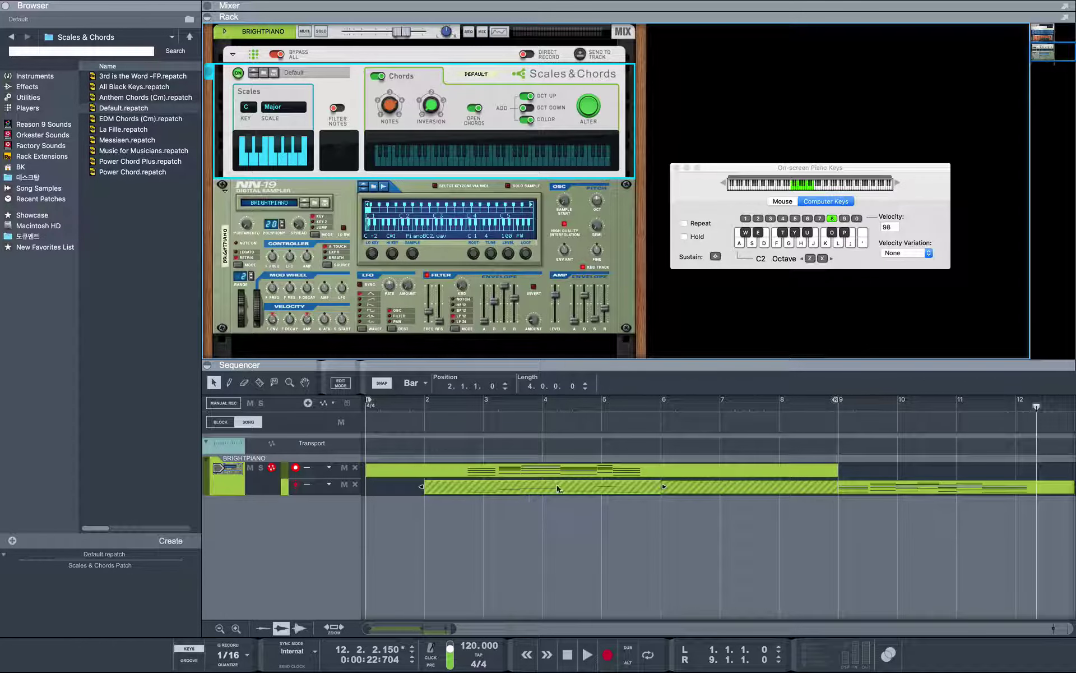
Open the clip generated by Send to Track for note editing and examine its chord notes.
{"action": "double_click", "coordinate": [540, 472]}
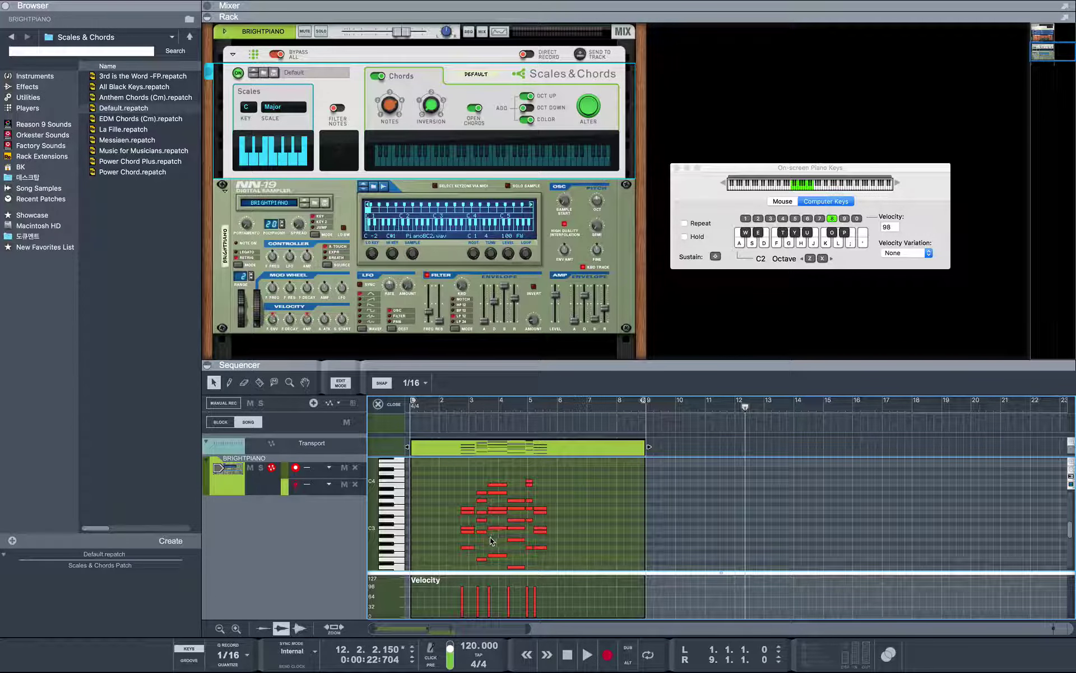
{"action": "double_click", "coordinate": [530, 455]}
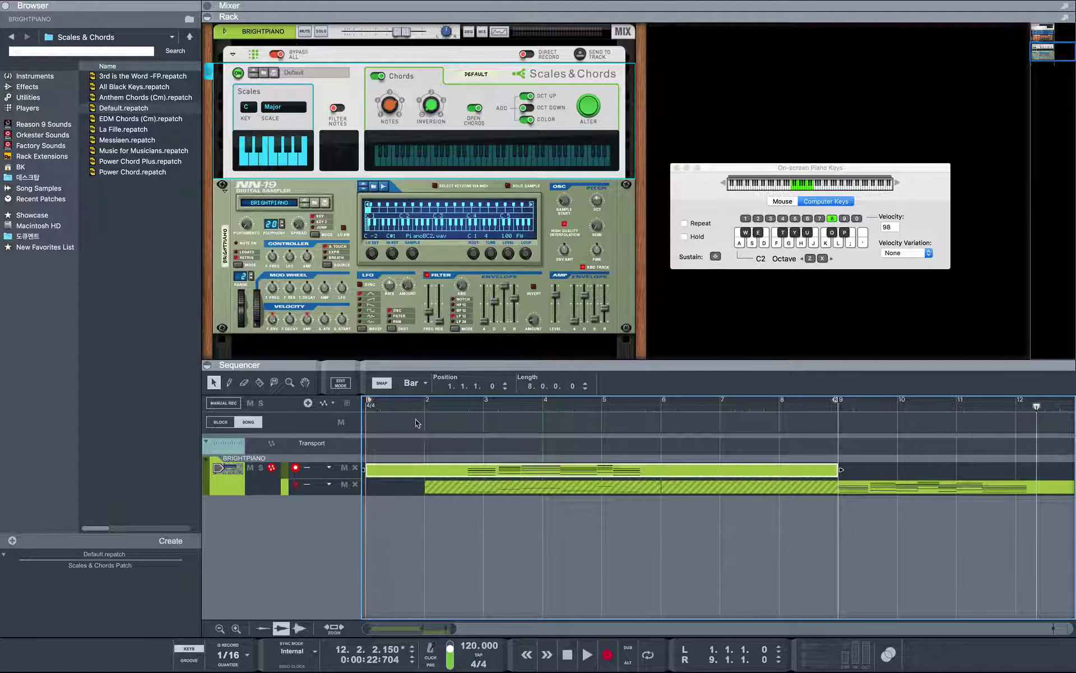
Turn off Bypass All, delete the clips between bars 1 and 9, and set the song position to bar 2.
{"action": "left_click", "coordinate": [278, 55]}
{"action": "left_click_drag", "start_coordinate": [519, 498], "coordinate": [757, 399]}
{"action": "key", "text": "Delete"}
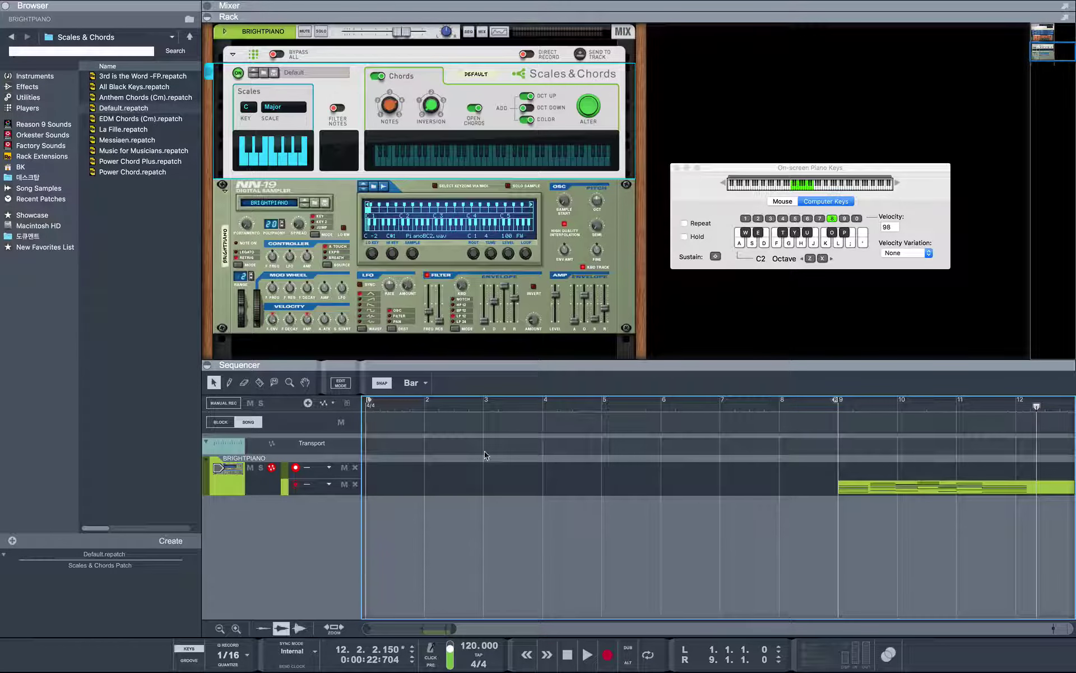
{"action": "left_click", "coordinate": [426, 404]}
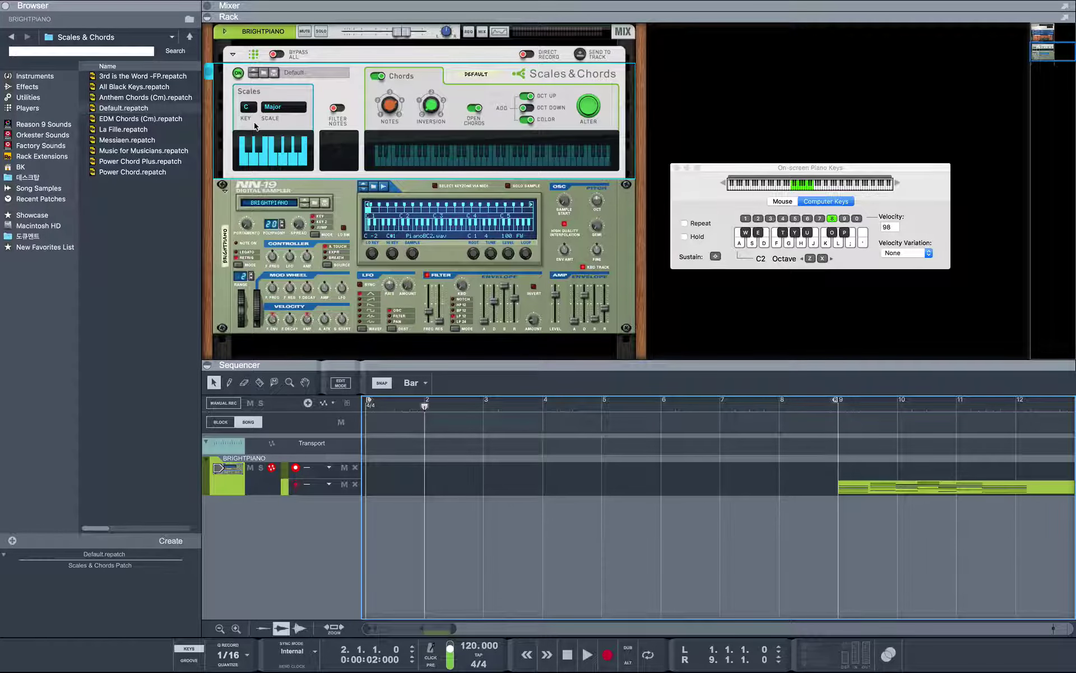
Switch off the Chords section of the Scales & Chords player and play a few single notes.
{"action": "left_click", "coordinate": [380, 75]}
{"action": "key", "text": "f"}
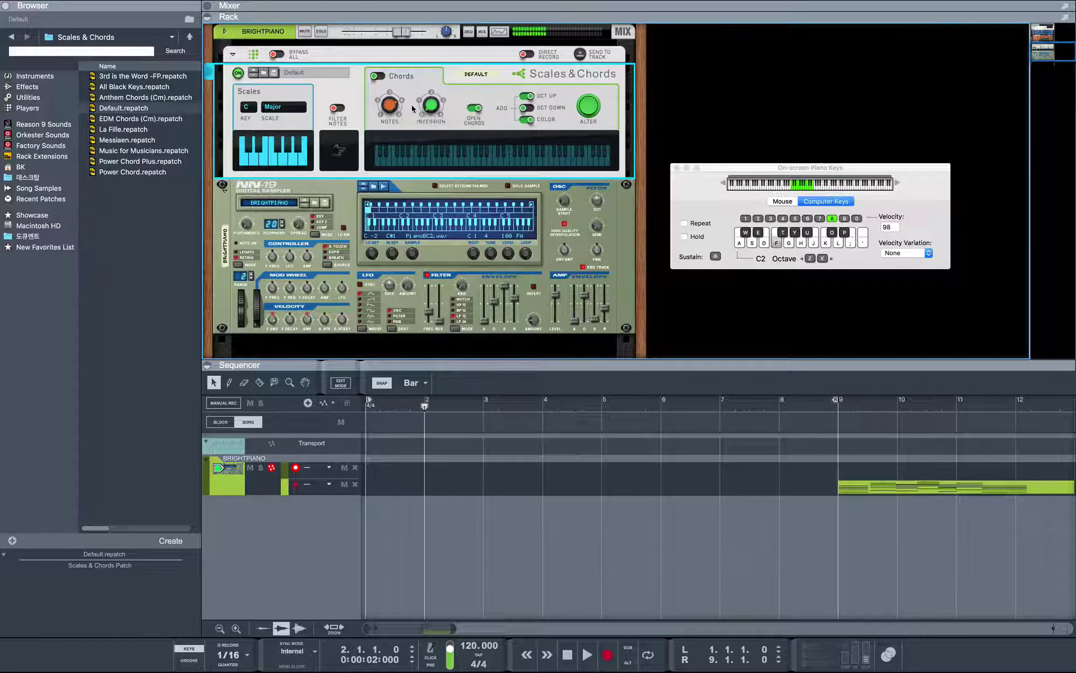
{"action": "key", "text": "g"}
{"action": "key", "text": "k"}
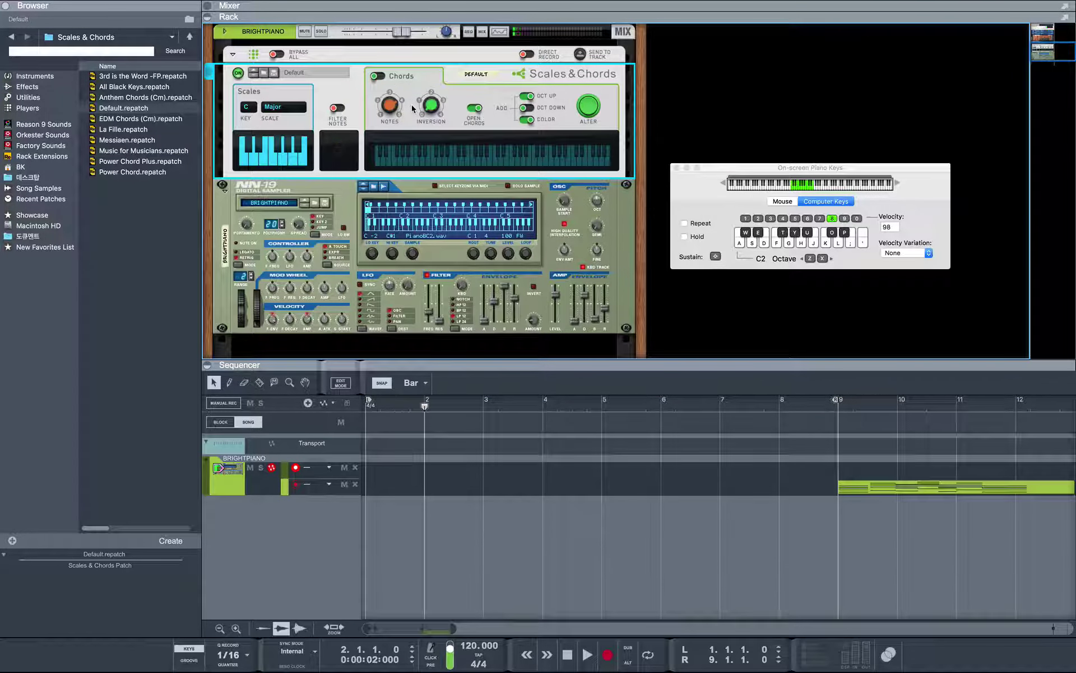
Set the player's scale to Minor with the key of C and play the white keys upward from C over one octave.
{"action": "left_click", "coordinate": [287, 106]}
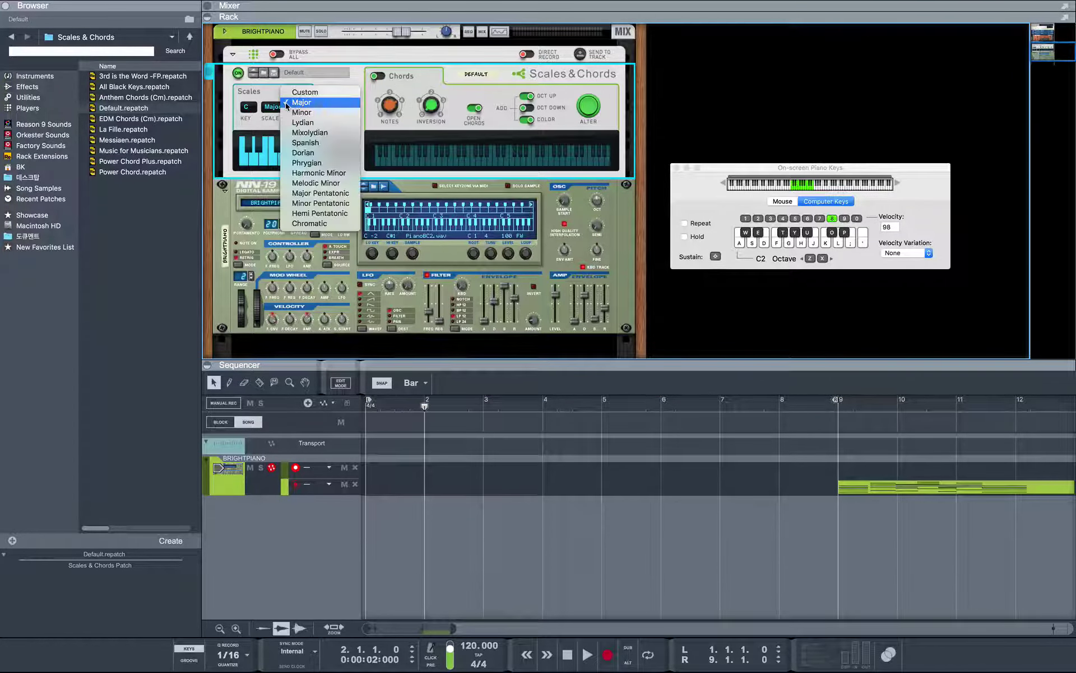
{"action": "left_click", "coordinate": [303, 114]}
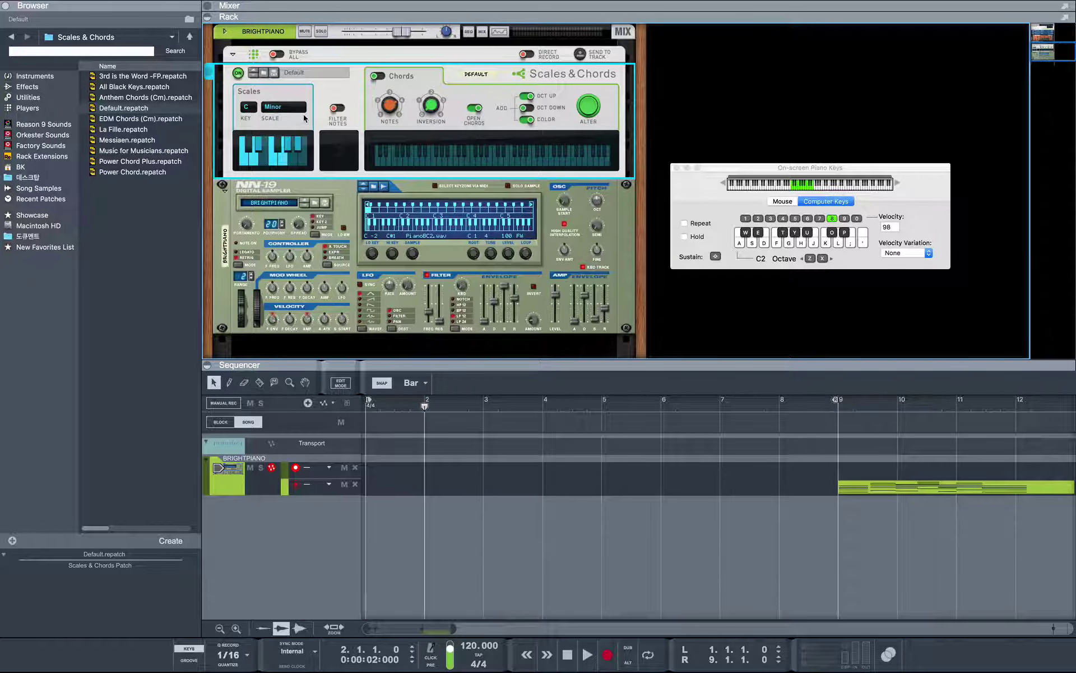
{"action": "key", "text": "a"}
{"action": "key", "text": "s"}
{"action": "key", "text": "d"}
{"action": "key", "text": "f"}
{"action": "key", "text": "g"}
{"action": "key", "text": "h"}
{"action": "key", "text": "j"}
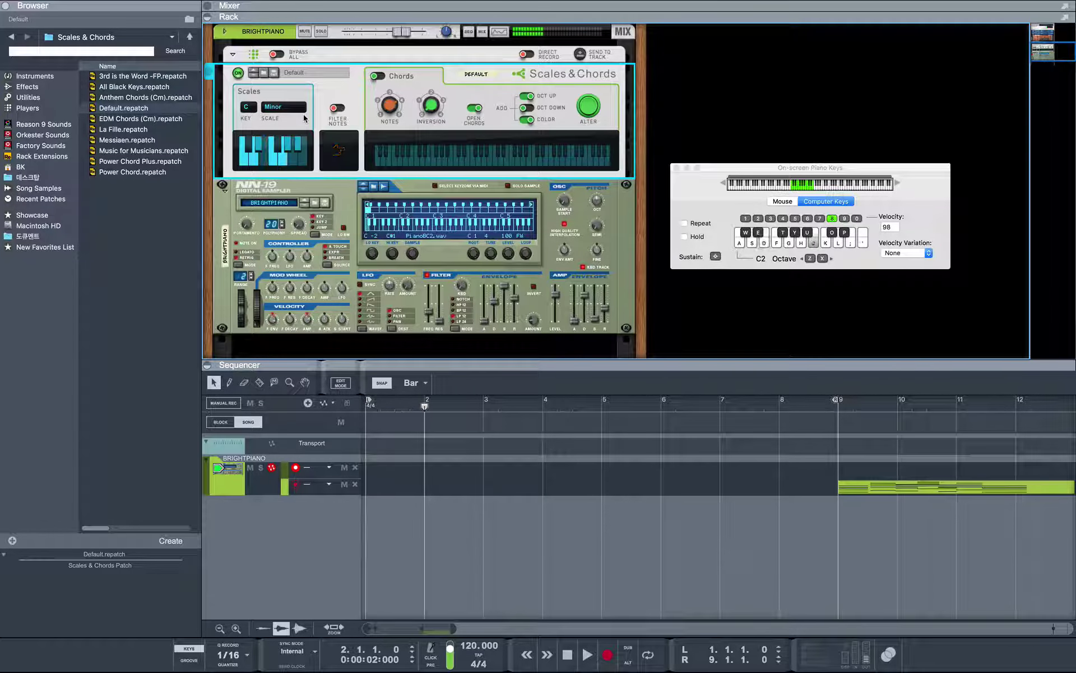
{"action": "key", "text": "k"}
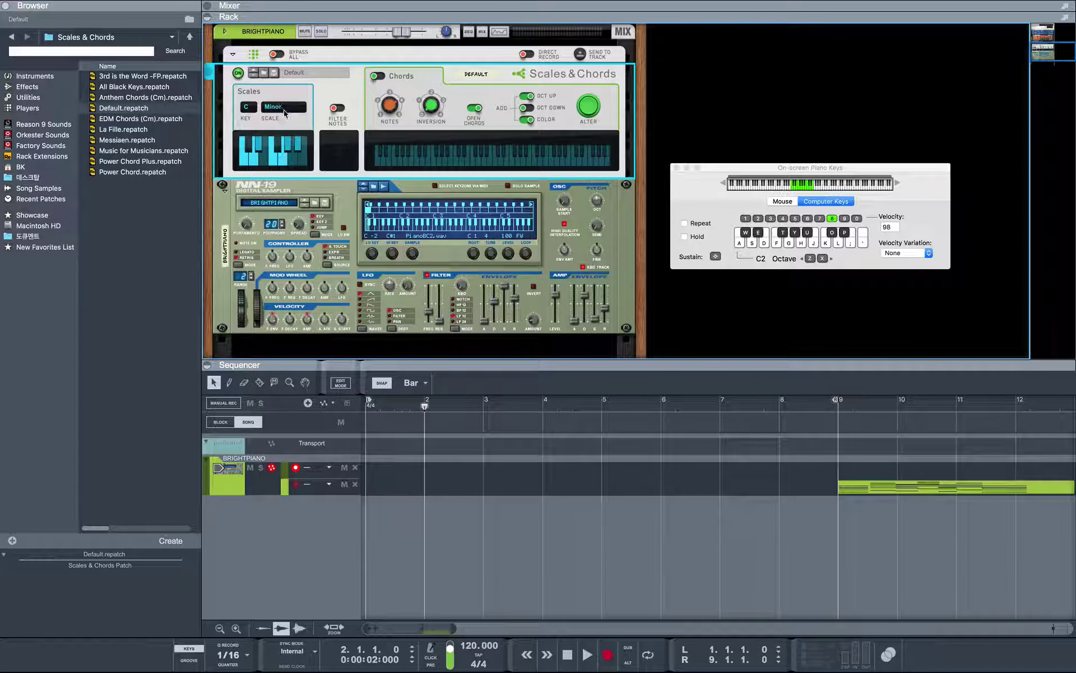
Play a loose phrase of white keys to audition the C Minor scale correction.
{"action": "key", "text": "a"}
{"action": "key", "text": "s"}
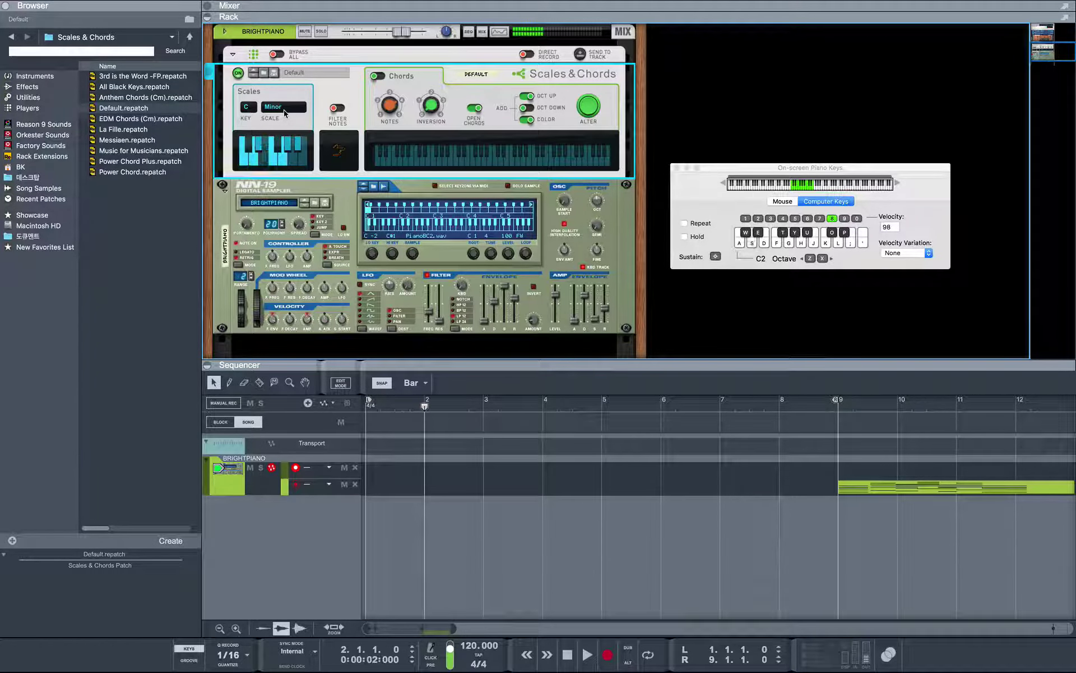
{"action": "key", "text": "h"}
{"action": "key", "text": "j"}
{"action": "key", "text": "f"}
{"action": "key", "text": "a"}
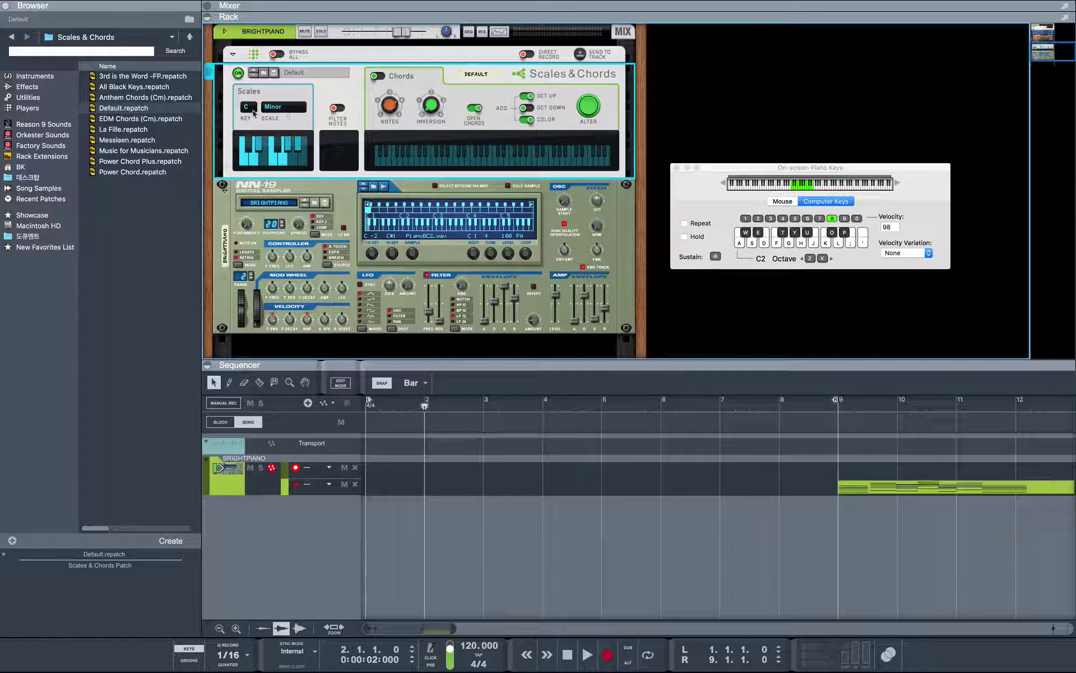
Change the scale's key to Eb and play several white keys to audition the Eb Minor scale.
{"action": "left_click", "coordinate": [248, 110]}
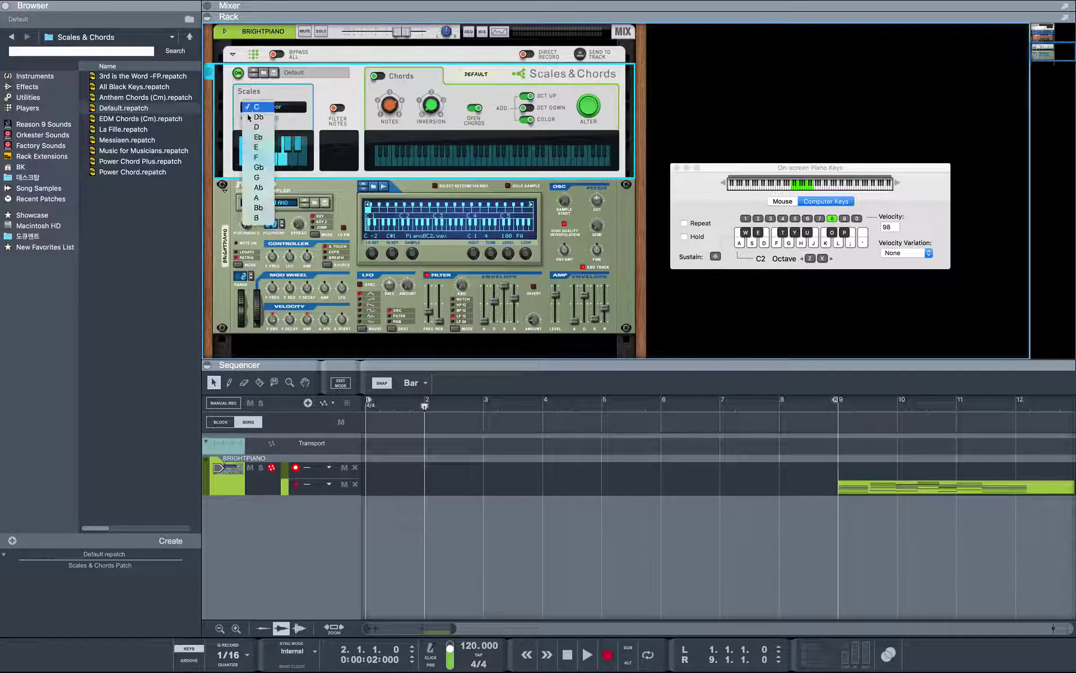
{"action": "left_click", "coordinate": [269, 149]}
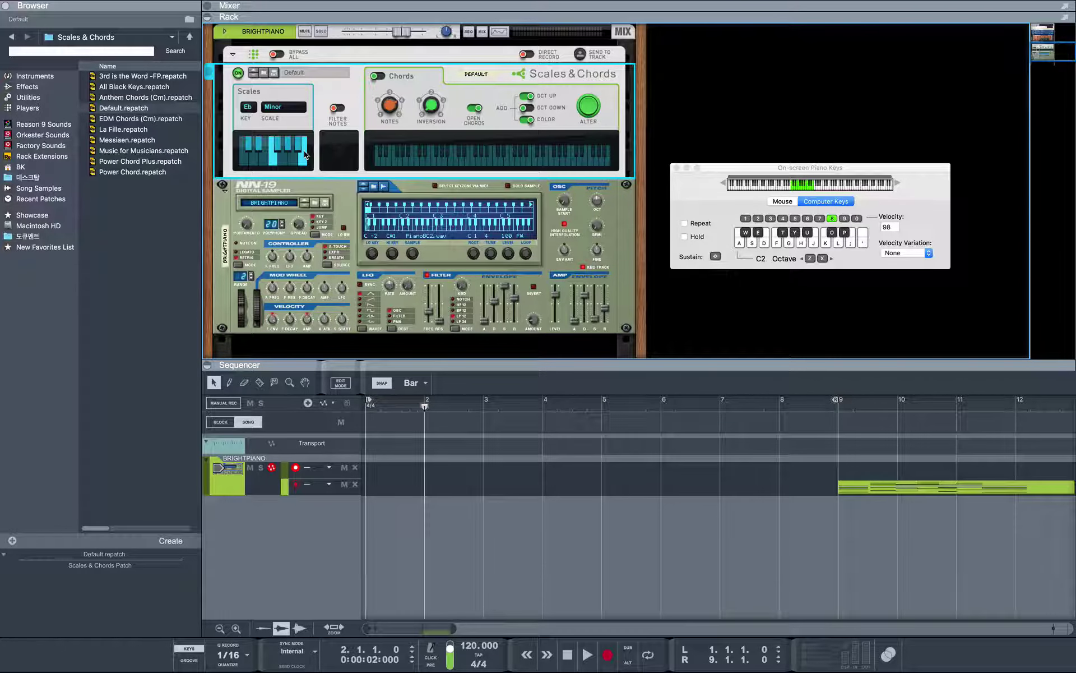
{"action": "key", "text": "a"}
{"action": "key", "text": "s"}
{"action": "key", "text": "d"}
{"action": "key", "text": "f"}
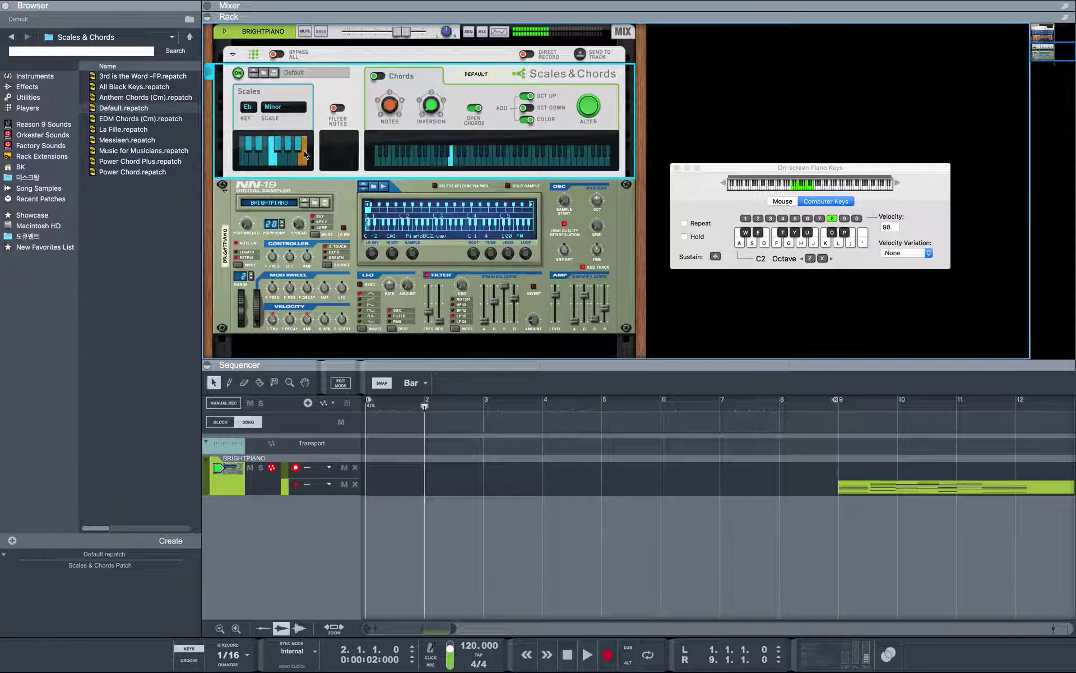
{"action": "key", "text": "k"}
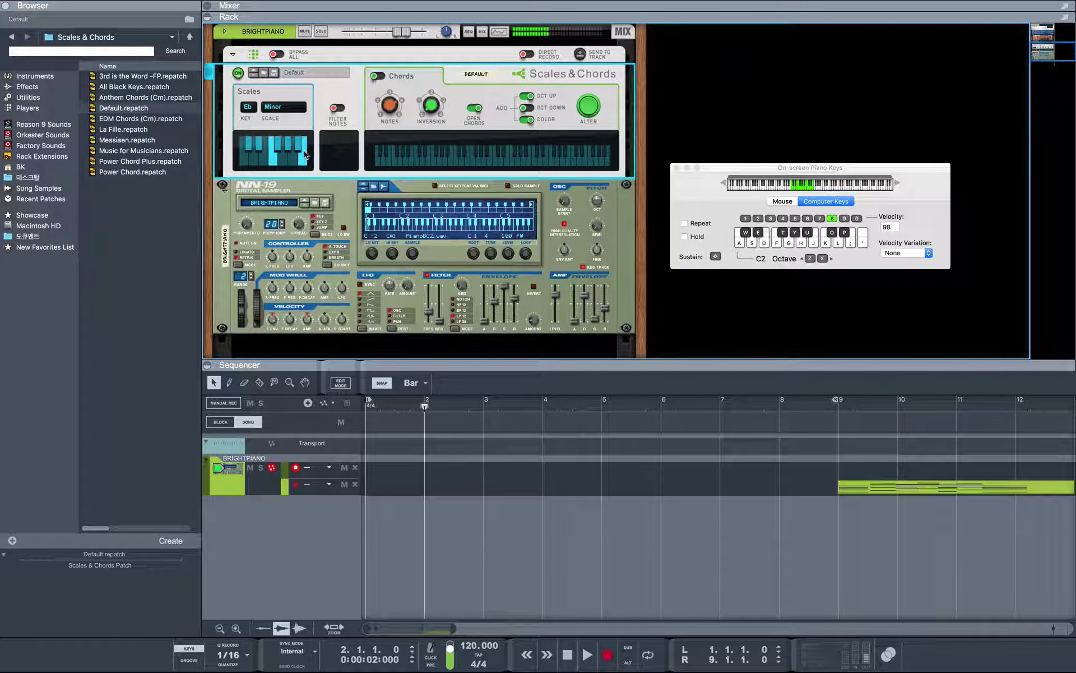
{"action": "key", "text": "a"}
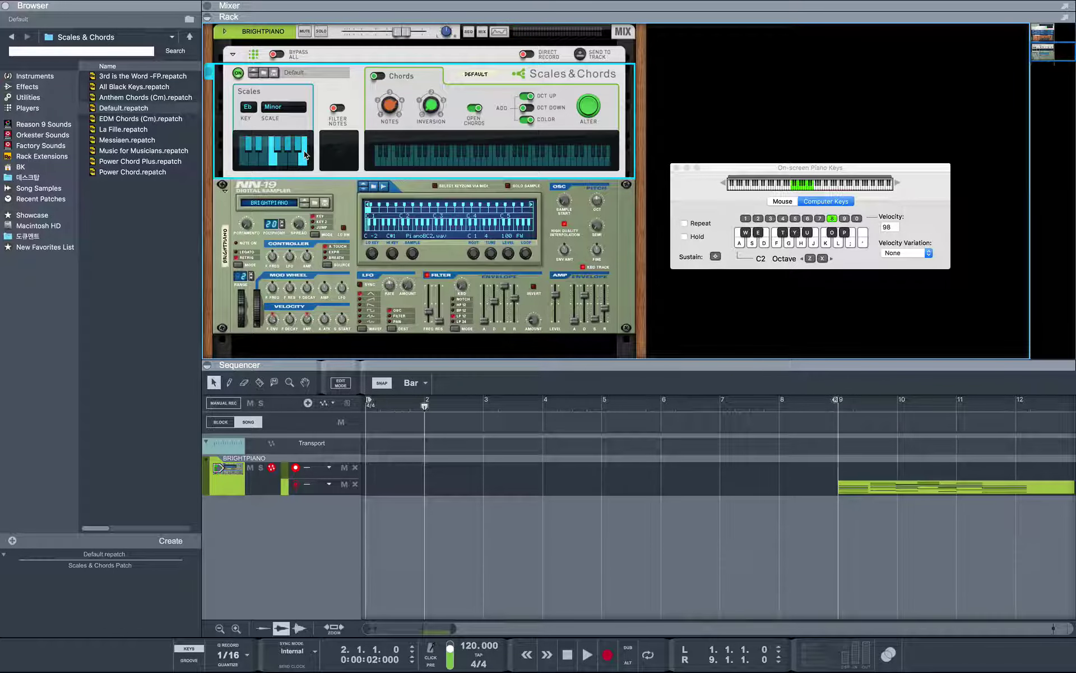
Play the white keys upward from C over a full octave to hear how Eb Minor remaps them.
{"action": "key", "text": "a"}
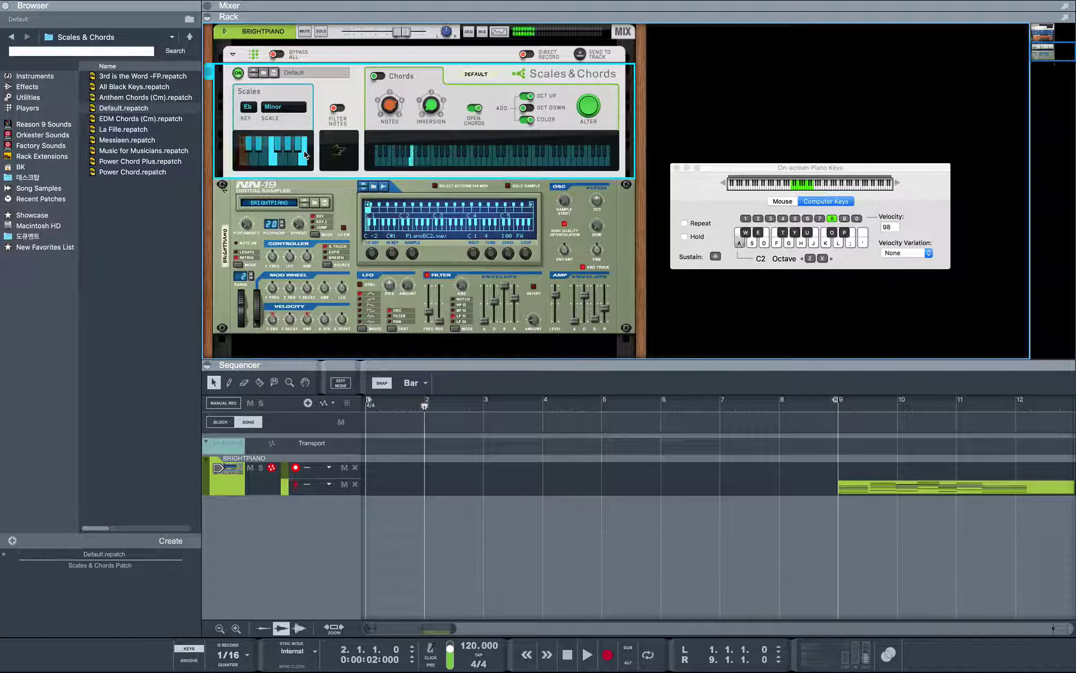
{"action": "key", "text": "s"}
{"action": "key", "text": "d"}
{"action": "key", "text": "f"}
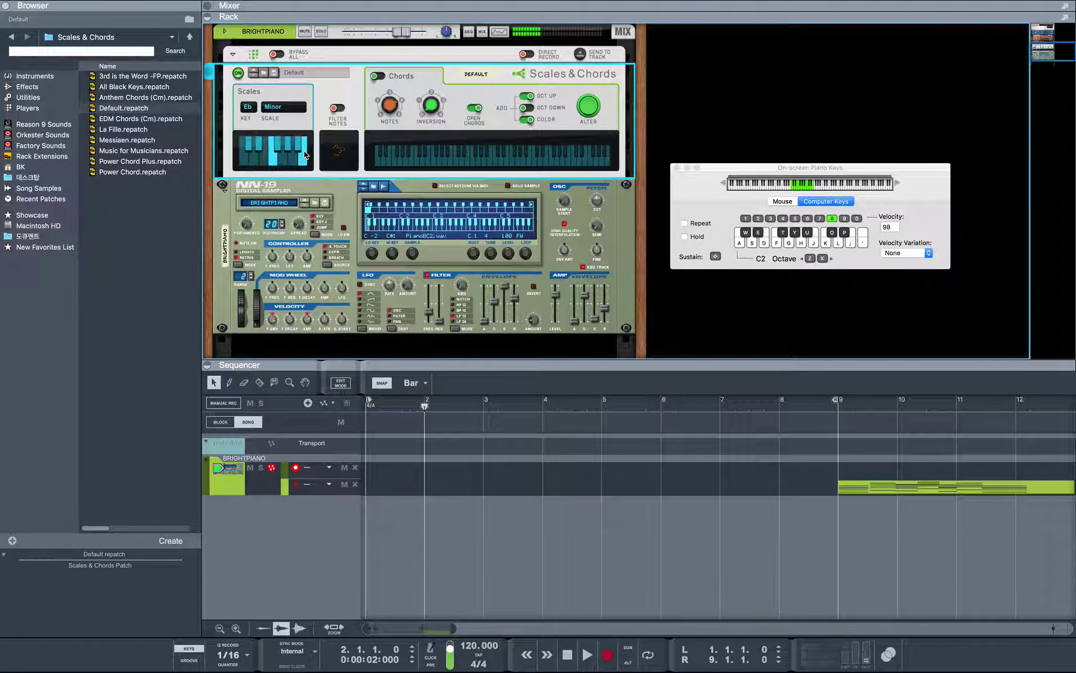
{"action": "key", "text": "g"}
{"action": "key", "text": "h"}
{"action": "key", "text": "j"}
{"action": "key", "text": "k"}
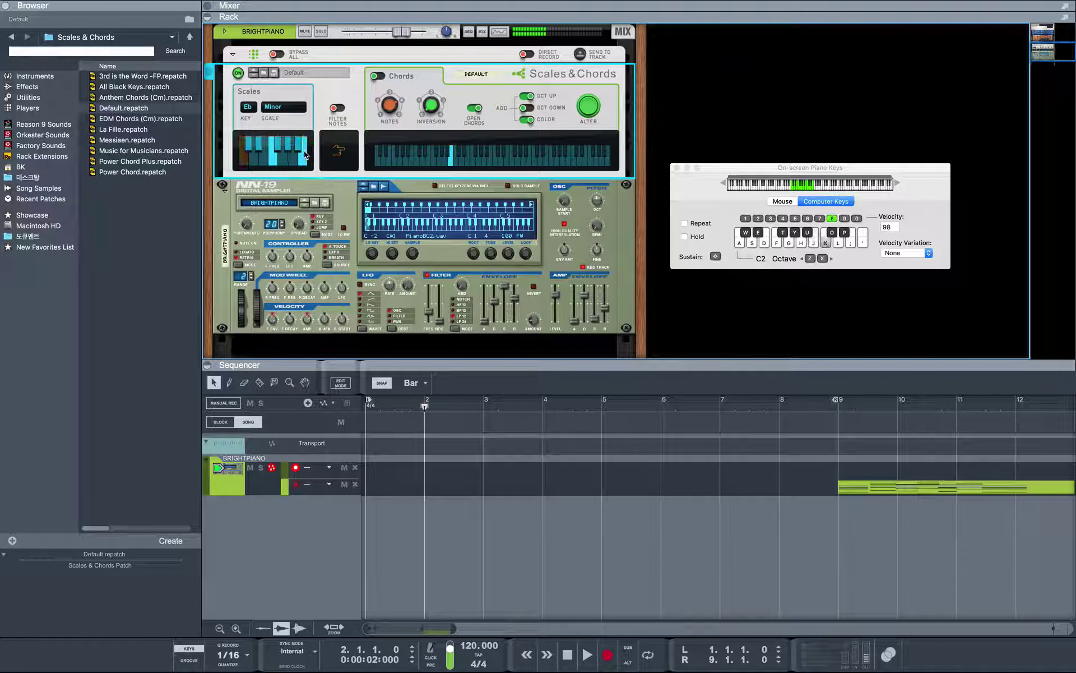
Play the B and C keys repeatedly, along with A, to compare how neighbouring keys are corrected to the Eb Minor scale.
{"action": "key", "text": "j"}
{"action": "key", "text": "k"}
{"action": "key", "text": "k"}
{"action": "key", "text": "j"}
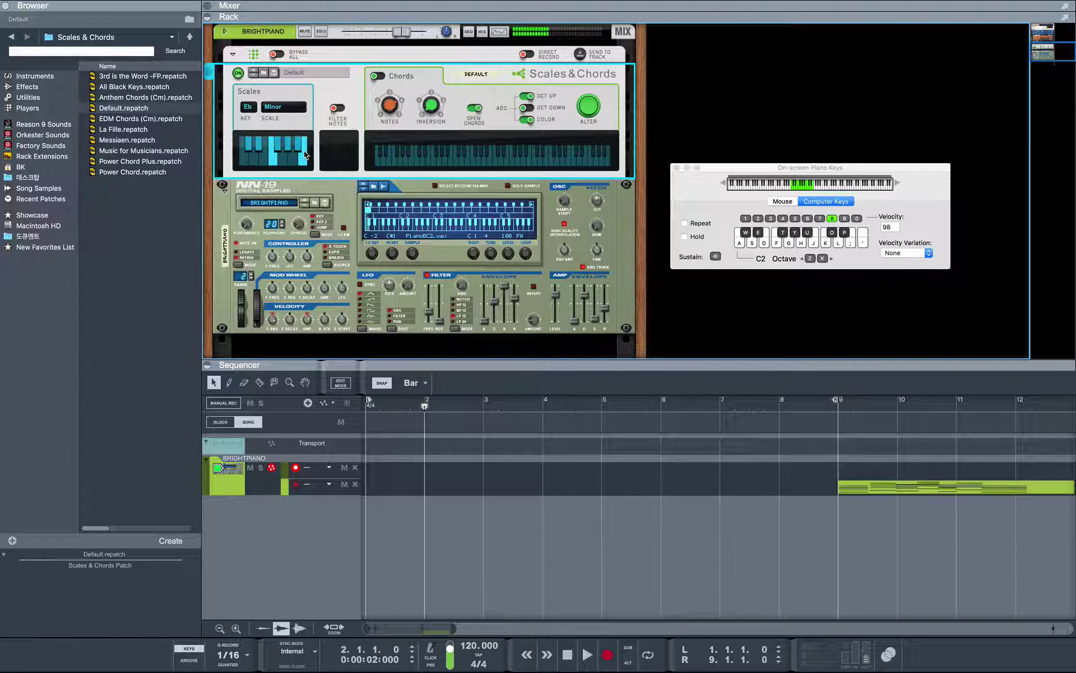
{"action": "key", "text": "k"}
{"action": "key", "text": "k"}
{"action": "key", "text": "j"}
{"action": "key", "text": "j"}
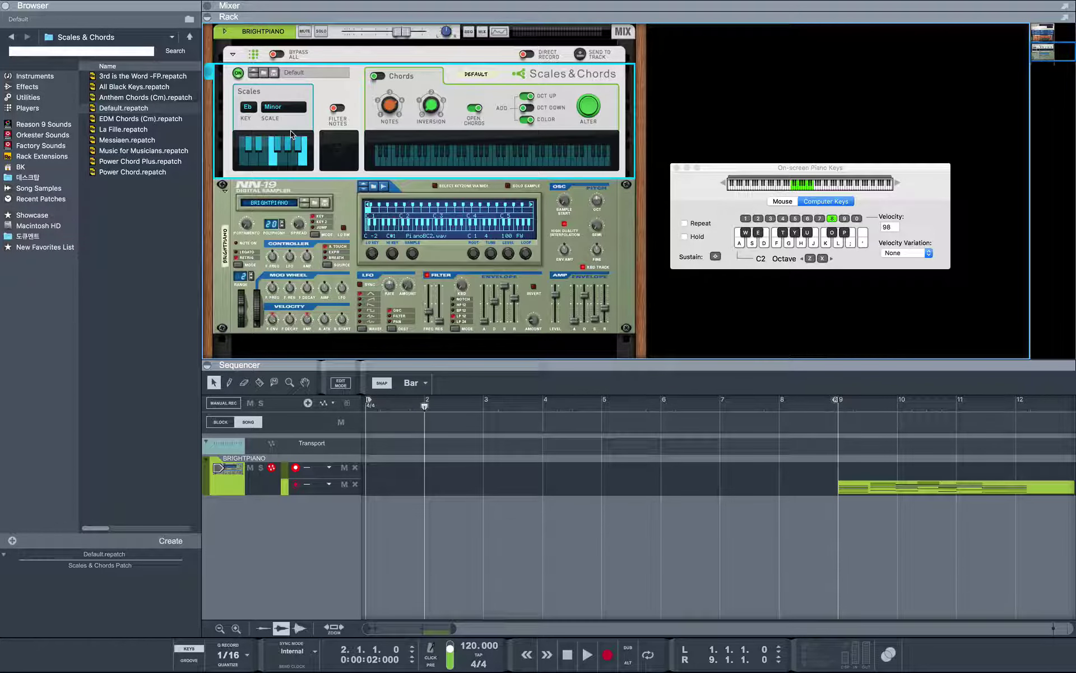
{"action": "key", "text": "h"}
{"action": "key", "text": "j"}
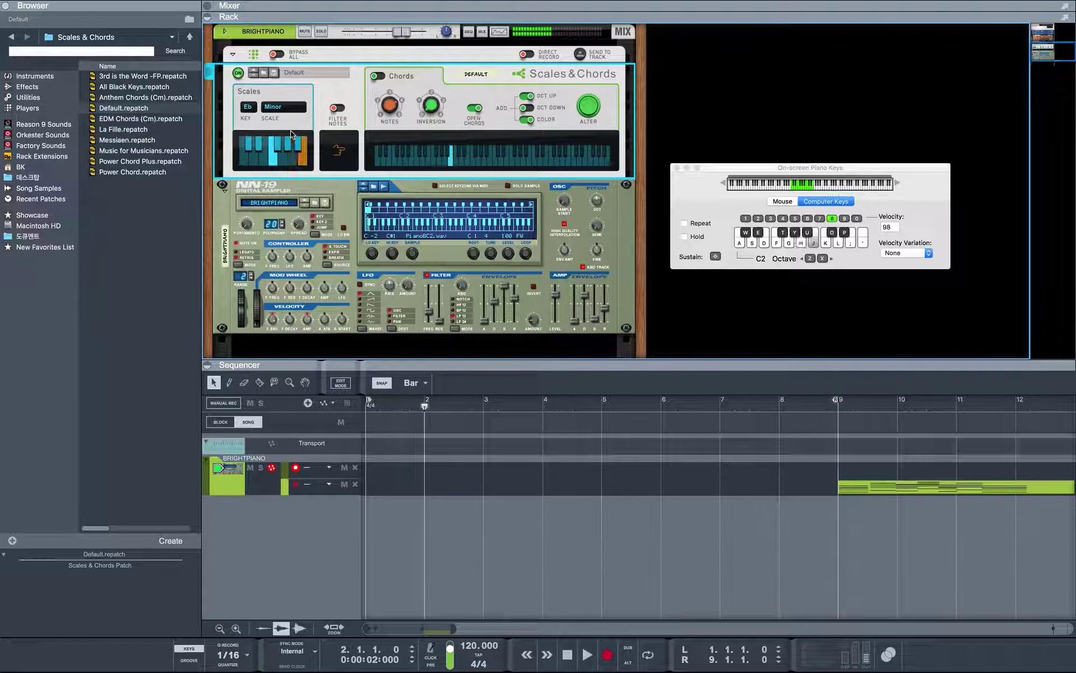
{"action": "key", "text": "k"}
{"action": "key", "text": "j"}
{"action": "key", "text": "k"}
{"action": "key", "text": "h"}
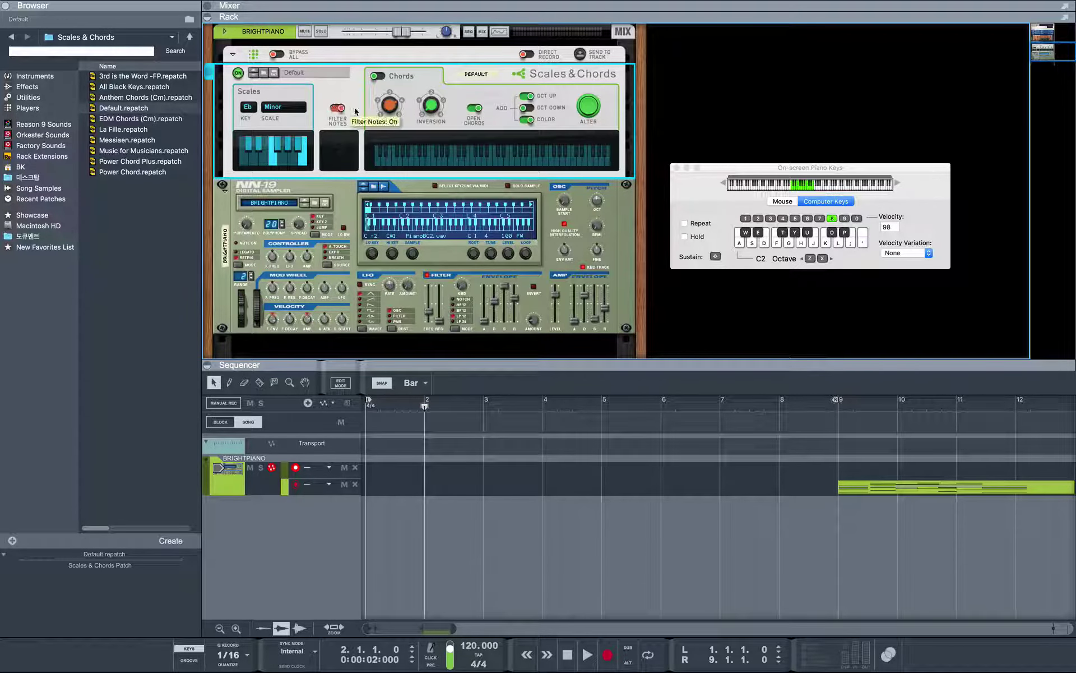
Try Filter Notes with the out-of-scale C key in Eb Minor, and switch the filter off again.
{"action": "key", "text": "a"}
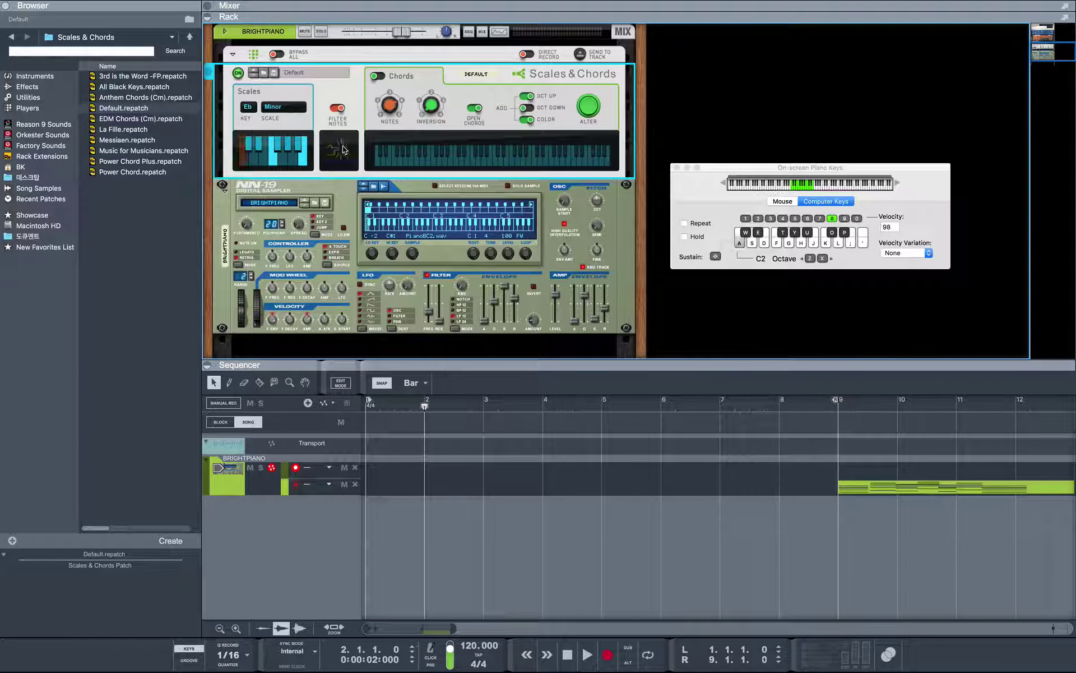
{"action": "key", "text": "a"}
{"action": "key", "text": "a"}
{"action": "key", "text": "a"}
{"action": "key", "text": "a"}
{"action": "key", "text": "a"}
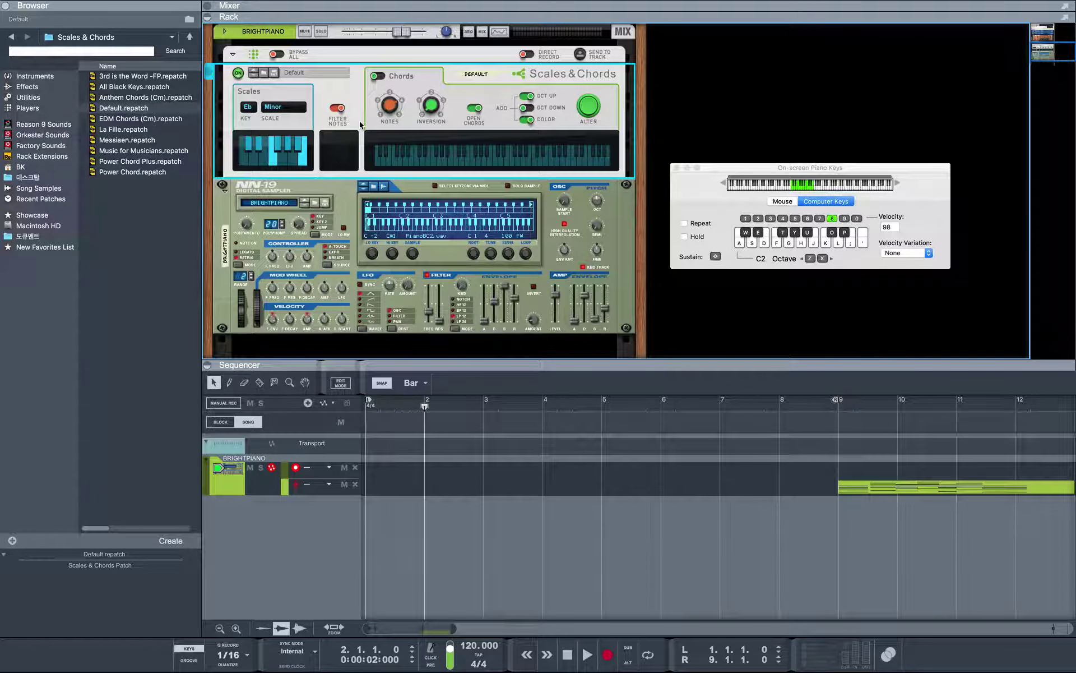
{"action": "left_click", "coordinate": [338, 108]}
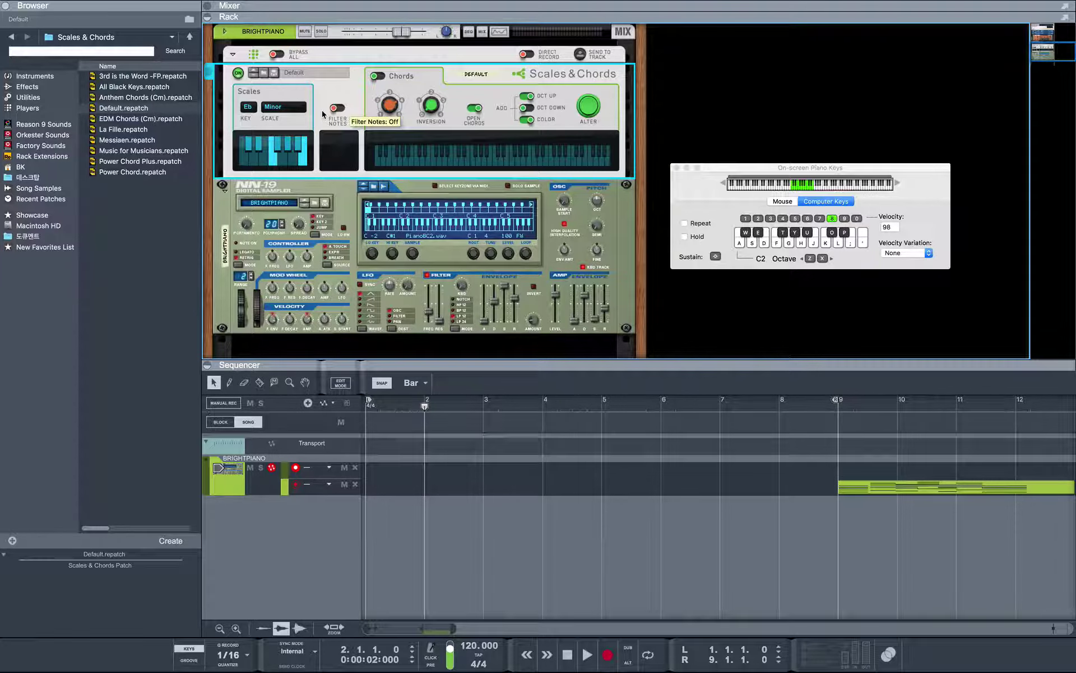
Set the scale to Minor Pentatonic in Eb and play several white keys to audition the corrected notes.
{"action": "left_click", "coordinate": [277, 107]}
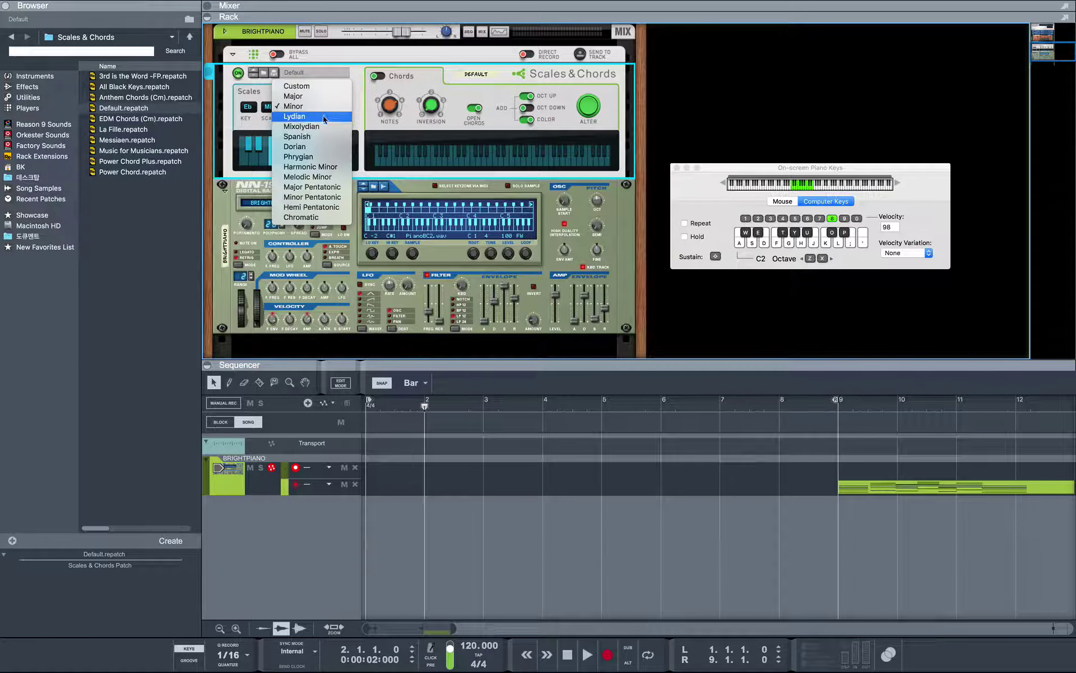
{"action": "left_click", "coordinate": [340, 196]}
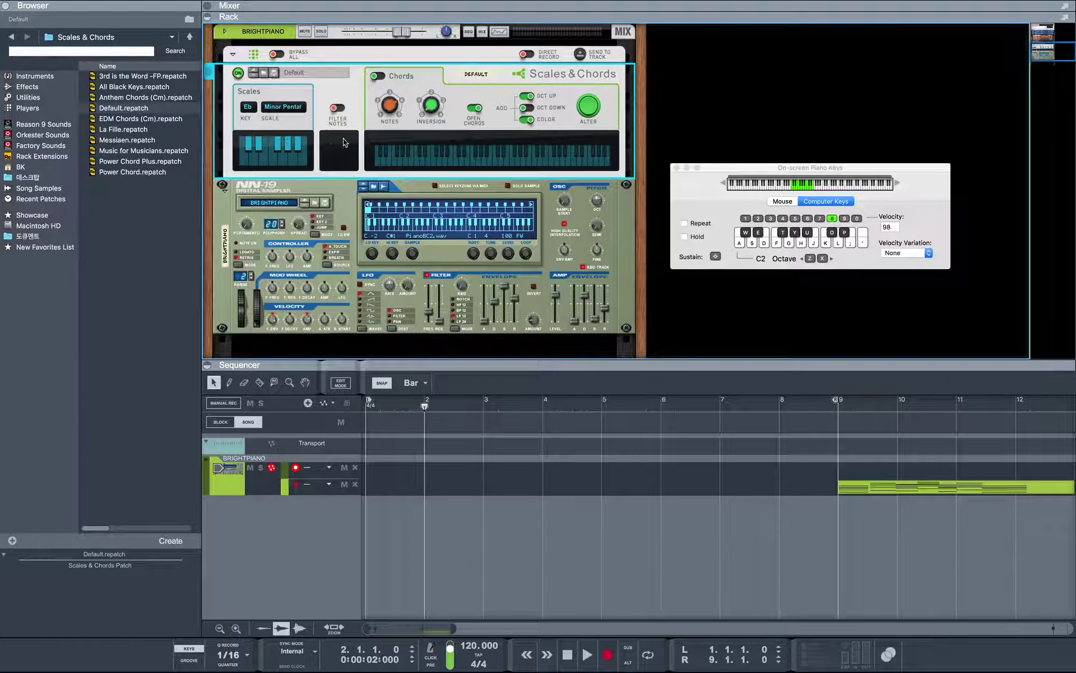
{"action": "key", "text": "a"}
{"action": "key", "text": "s"}
{"action": "key", "text": "d"}
{"action": "key", "text": "f"}
{"action": "key", "text": "g"}
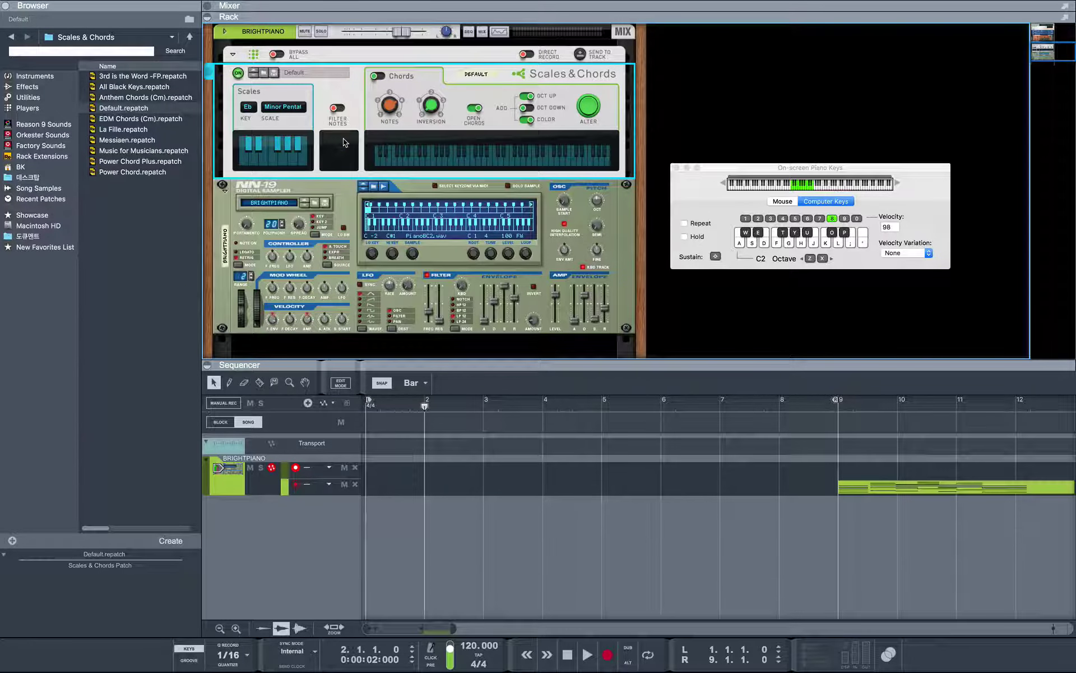
{"action": "key", "text": "a"}
{"action": "key", "text": "s"}
{"action": "key", "text": "h"}
{"action": "key", "text": "j"}
Turn on Filter Notes for the Eb Minor Pentatonic scale and test it with the out-of-scale C key.
{"action": "left_click", "coordinate": [337, 110]}
{"action": "key", "text": "a"}
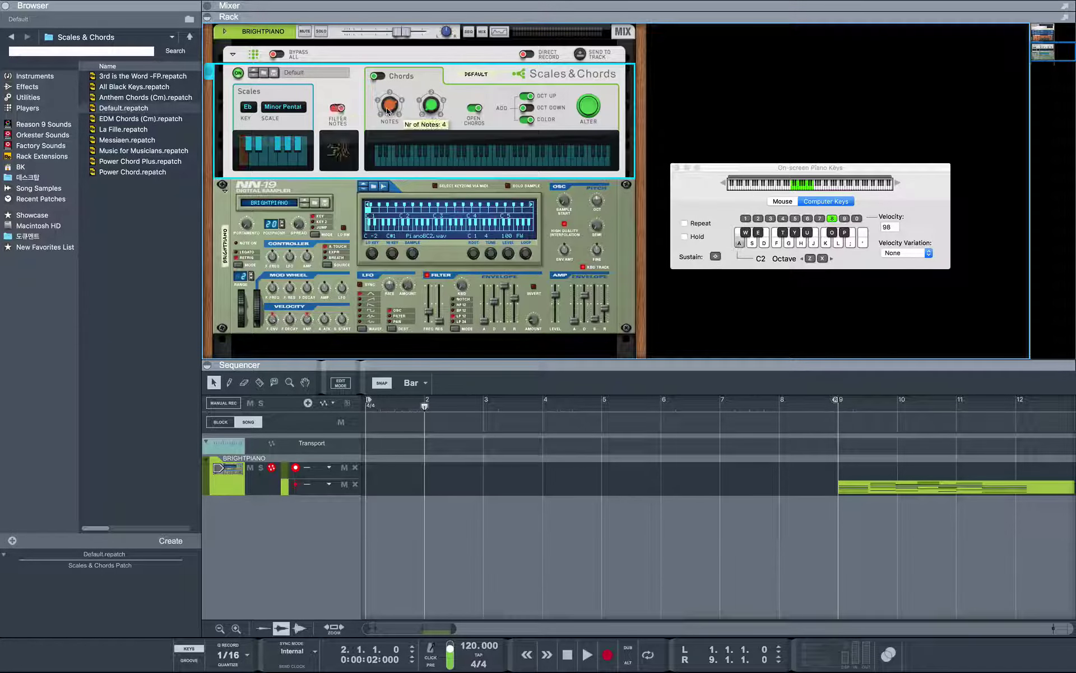
Play the white keys D to C and several black keys to test Filter Notes in Eb Minor Pentatonic.
{"action": "key", "text": "s"}
{"action": "key", "text": "d"}
{"action": "key", "text": "f"}
{"action": "key", "text": "g"}
{"action": "key", "text": "h"}
{"action": "key", "text": "k"}
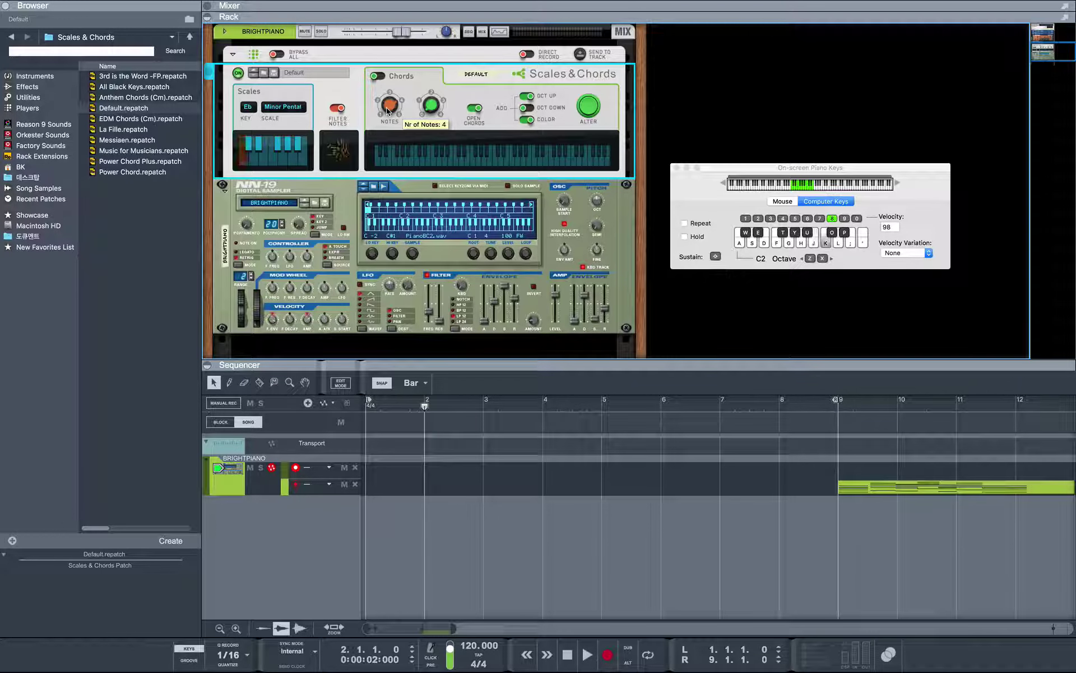
{"action": "key", "text": "j"}
{"action": "key", "text": "w"}
{"action": "key", "text": "e"}
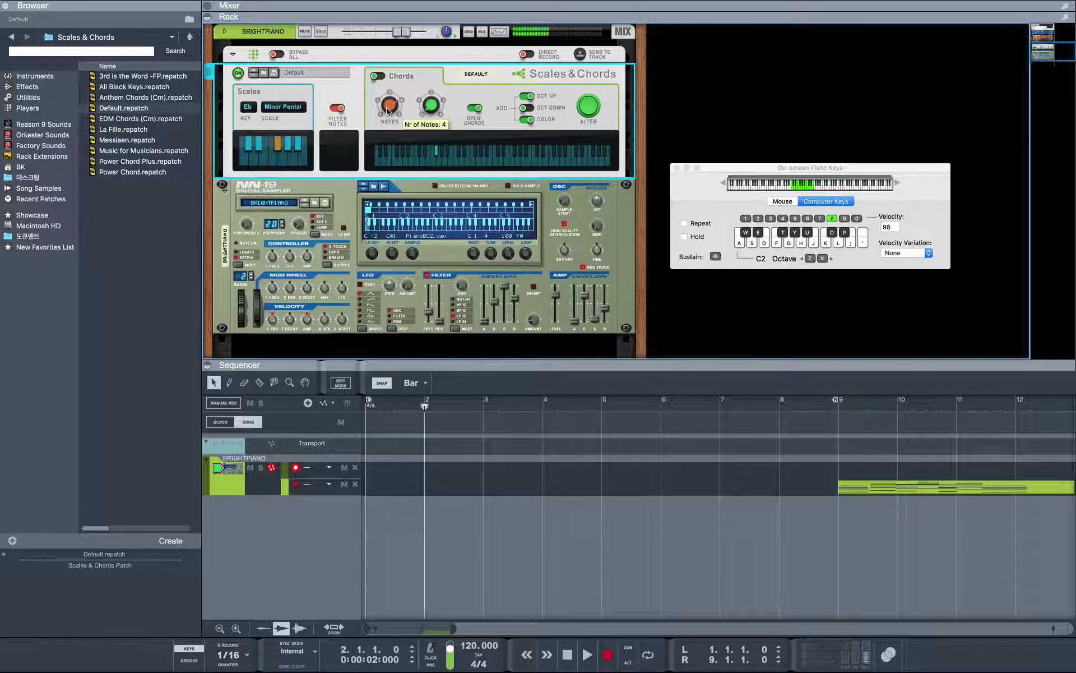
{"action": "key", "text": "u"}
{"action": "key", "text": "y"}
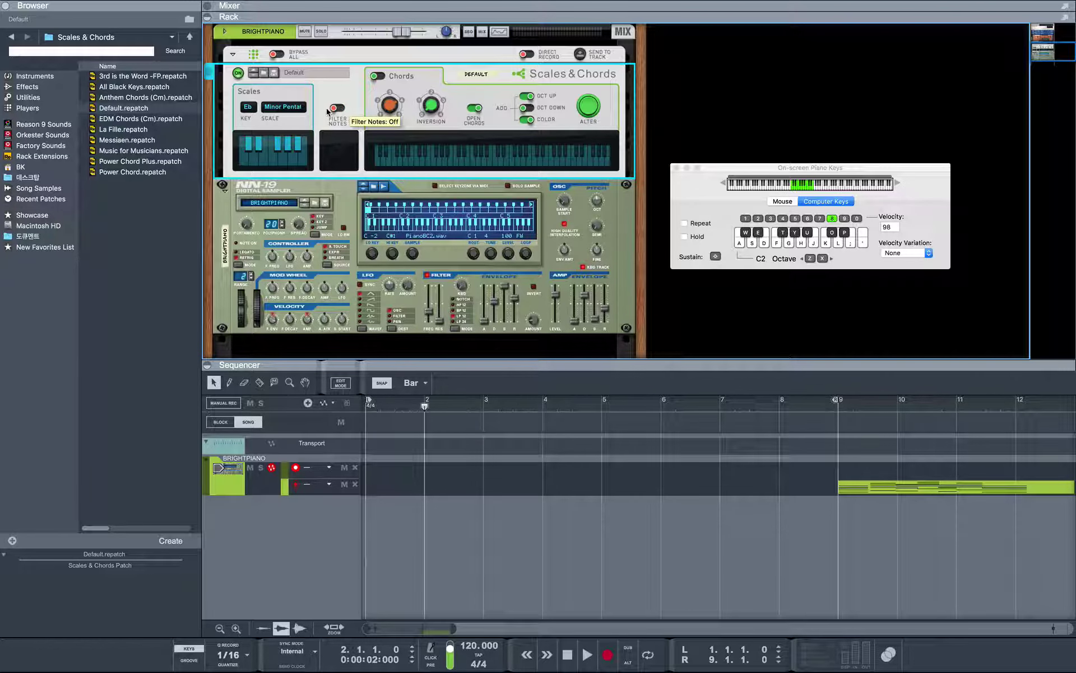
Add a Thor Polysonic Synthesizer to the rack and attach a Scales & Chords player to it.
{"action": "left_click", "coordinate": [35, 76]}
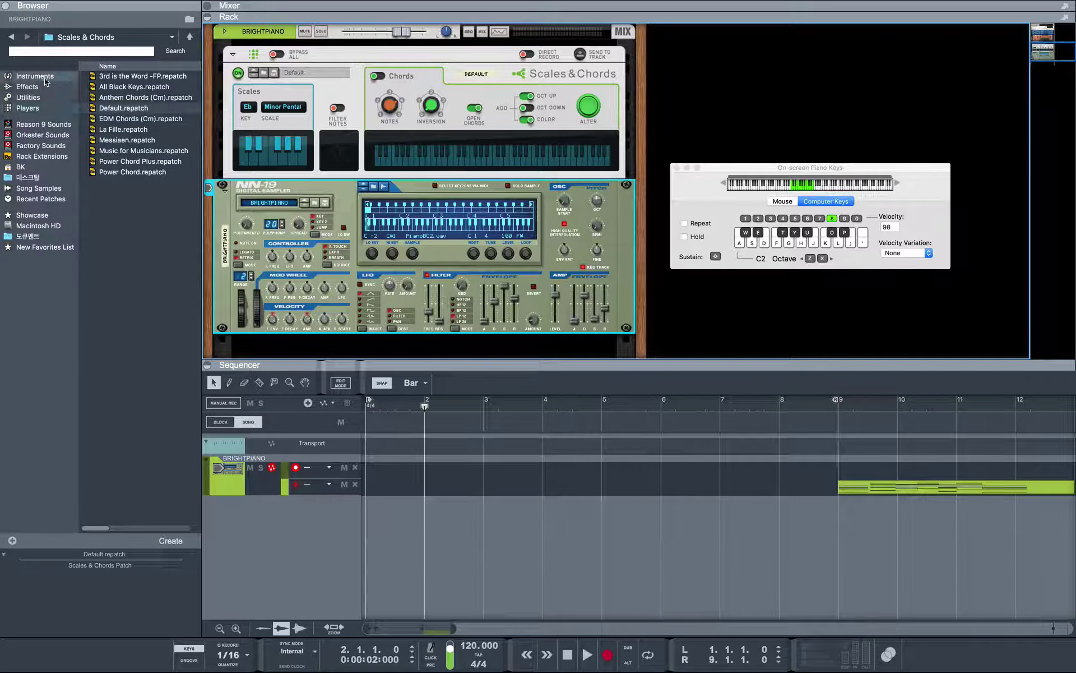
{"action": "left_click", "coordinate": [142, 205]}
{"action": "double_click", "coordinate": [141, 205]}
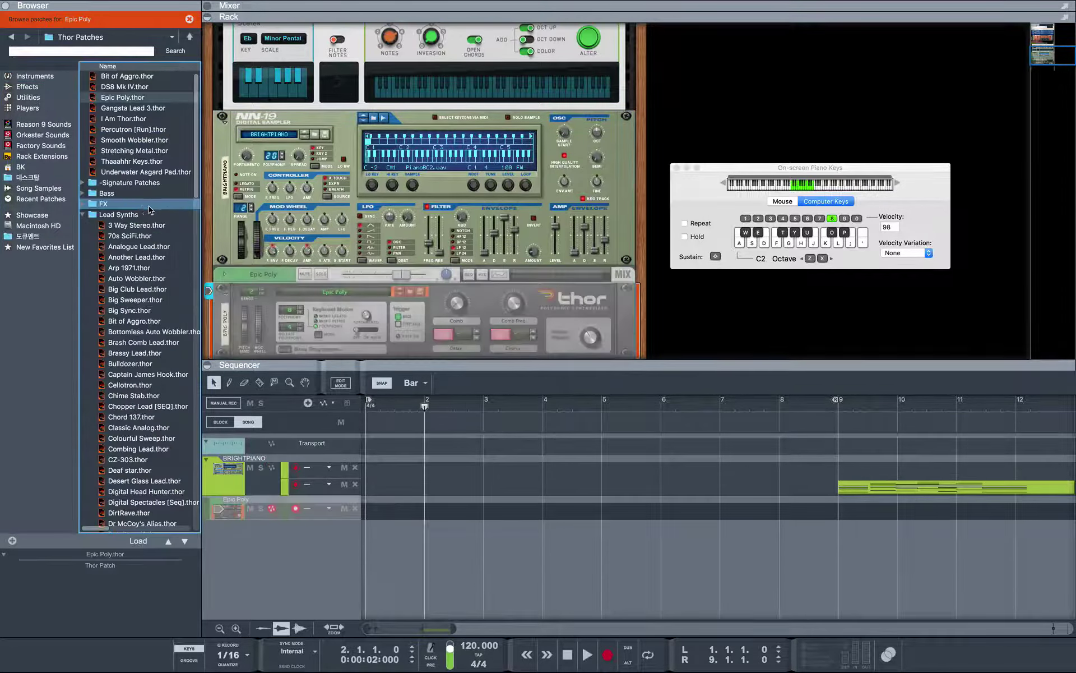
{"action": "left_click", "coordinate": [27, 107]}
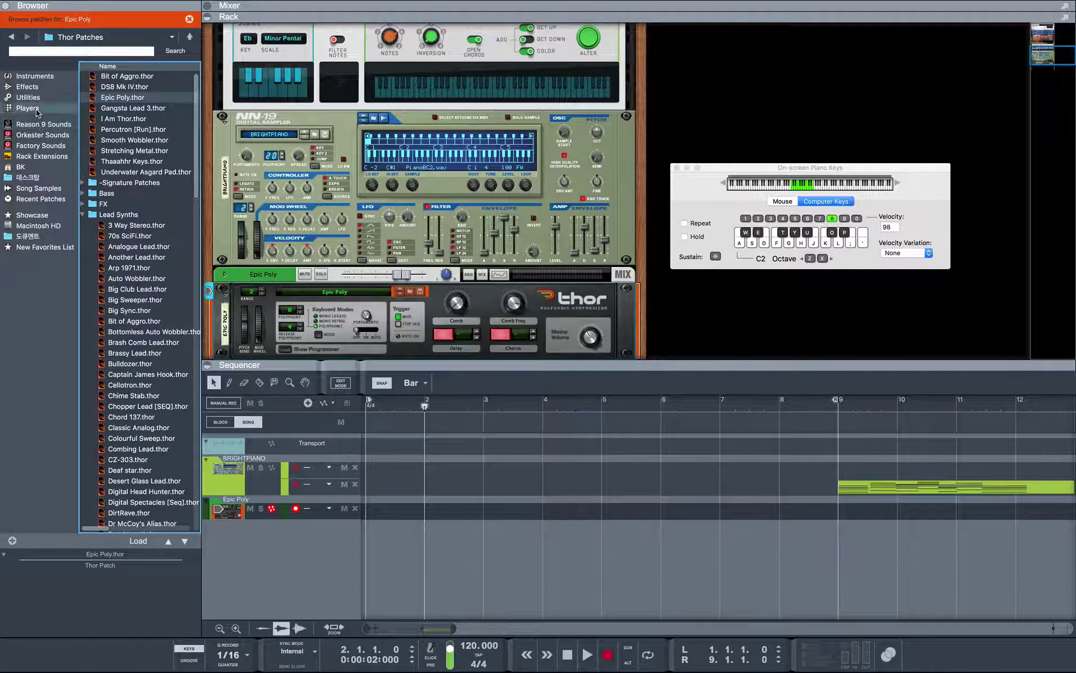
{"action": "double_click", "coordinate": [135, 168]}
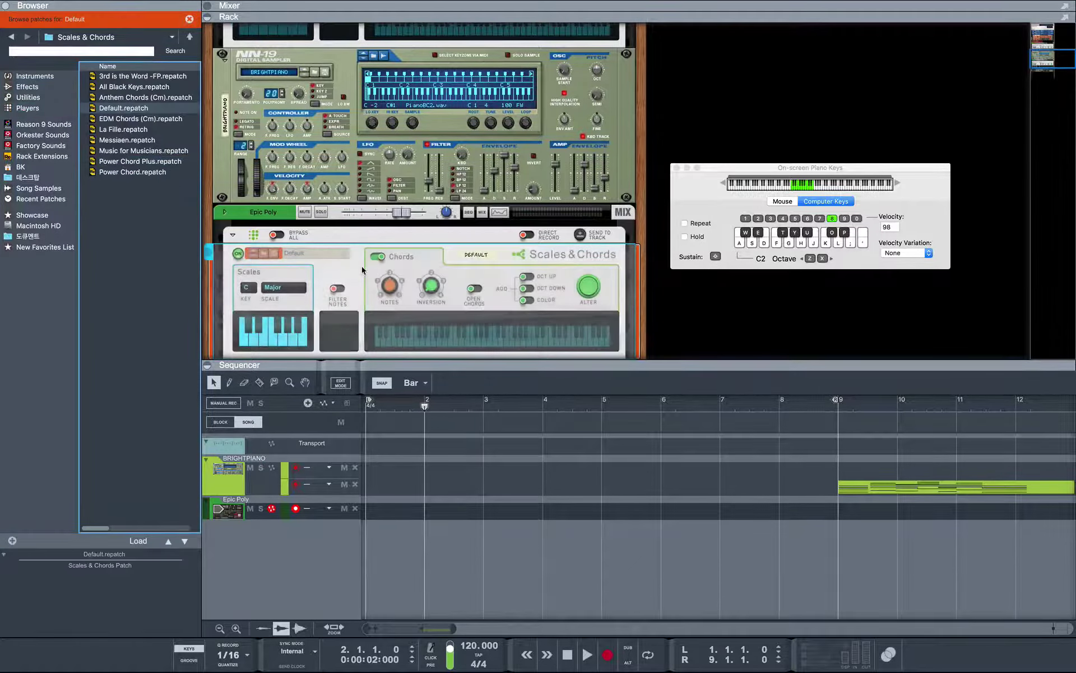
{"action": "scroll", "coordinate": [422, 294], "scroll_direction": "down", "scroll_amount": 2}
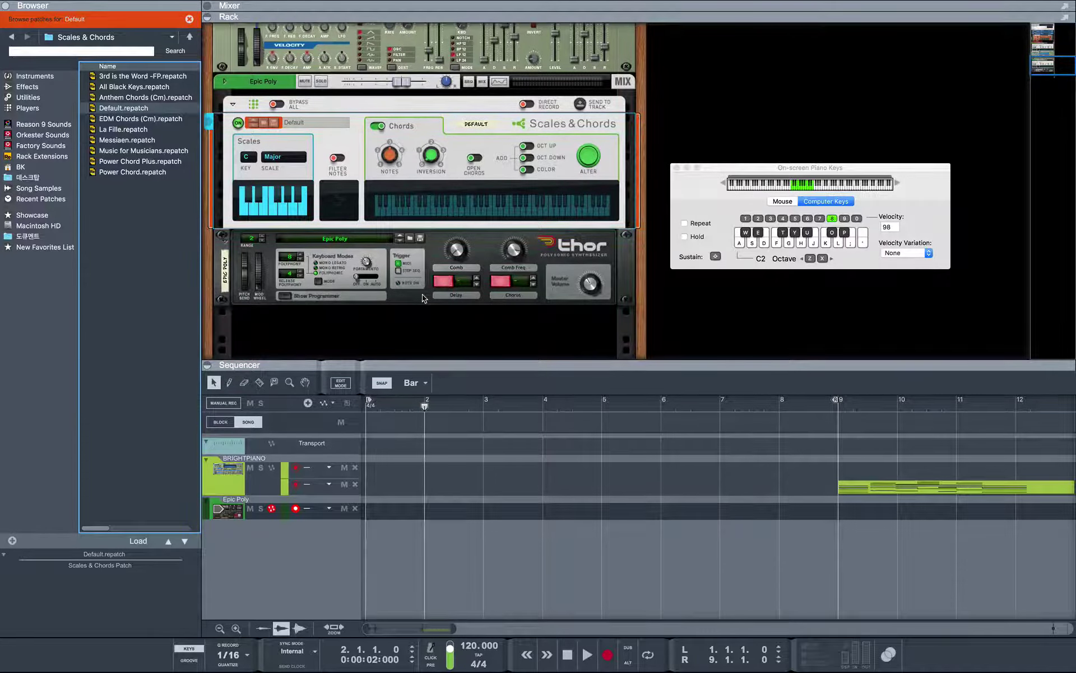
Load the 3 Way Stereo lead synth patch into Thor.
{"action": "left_click", "coordinate": [411, 240]}
{"action": "scroll", "coordinate": [157, 249], "scroll_direction": "down", "scroll_amount": 2}
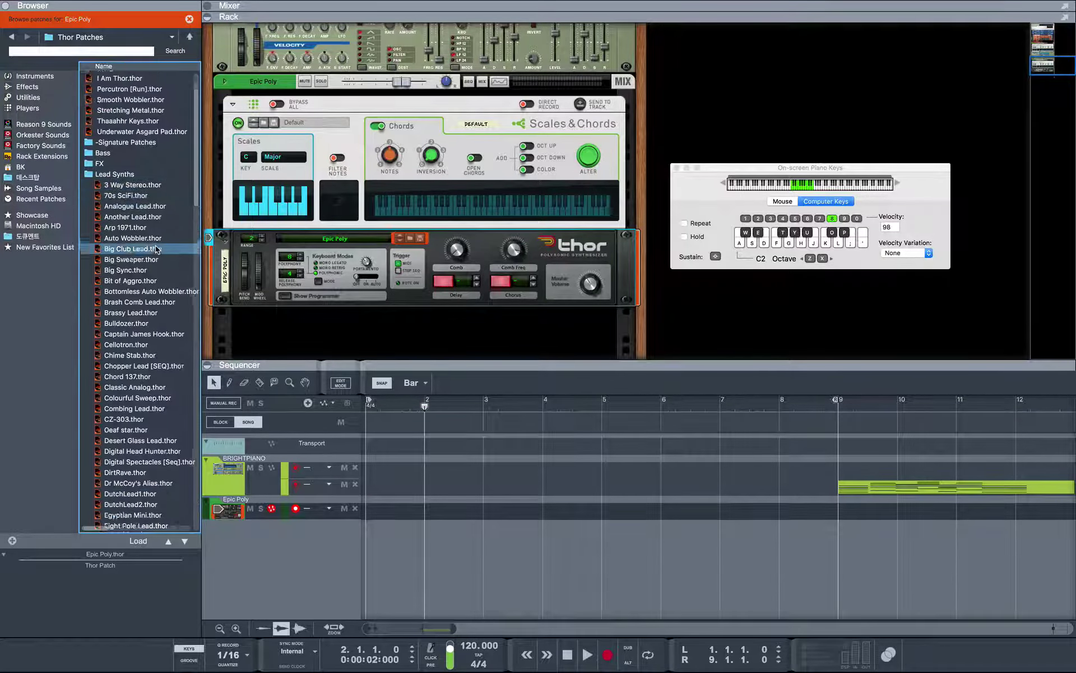
{"action": "left_click", "coordinate": [152, 169]}
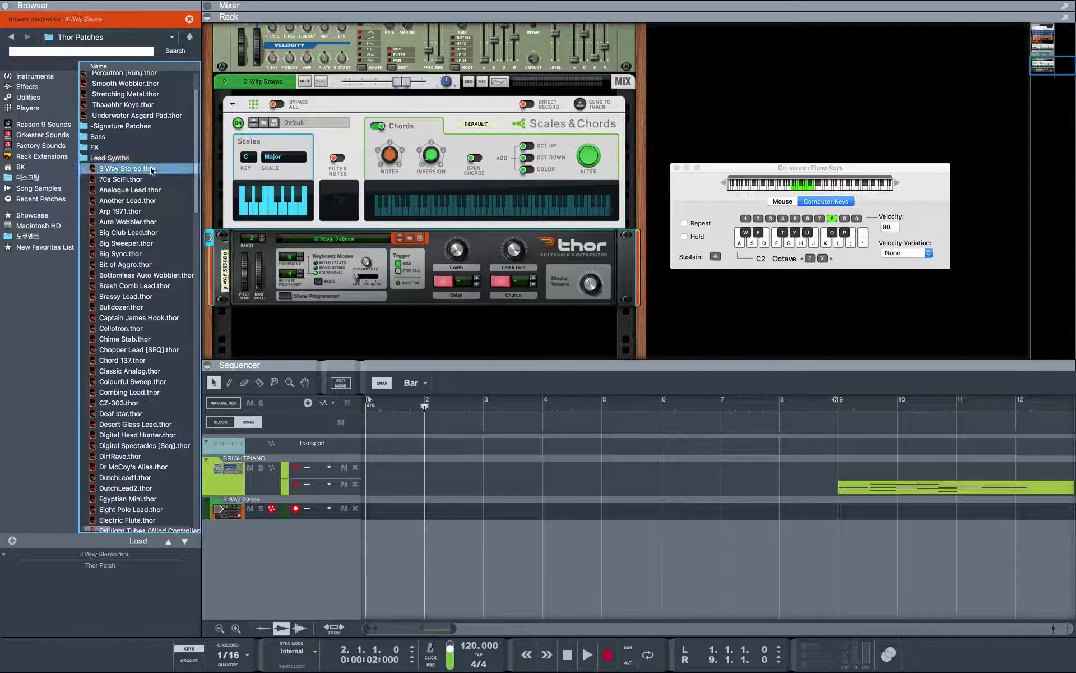
Play white keys between F and C to audition the C Major chords on Thor, continuing with the keyboard octave at C3.
{"action": "key", "text": "f"}
{"action": "key", "text": "g"}
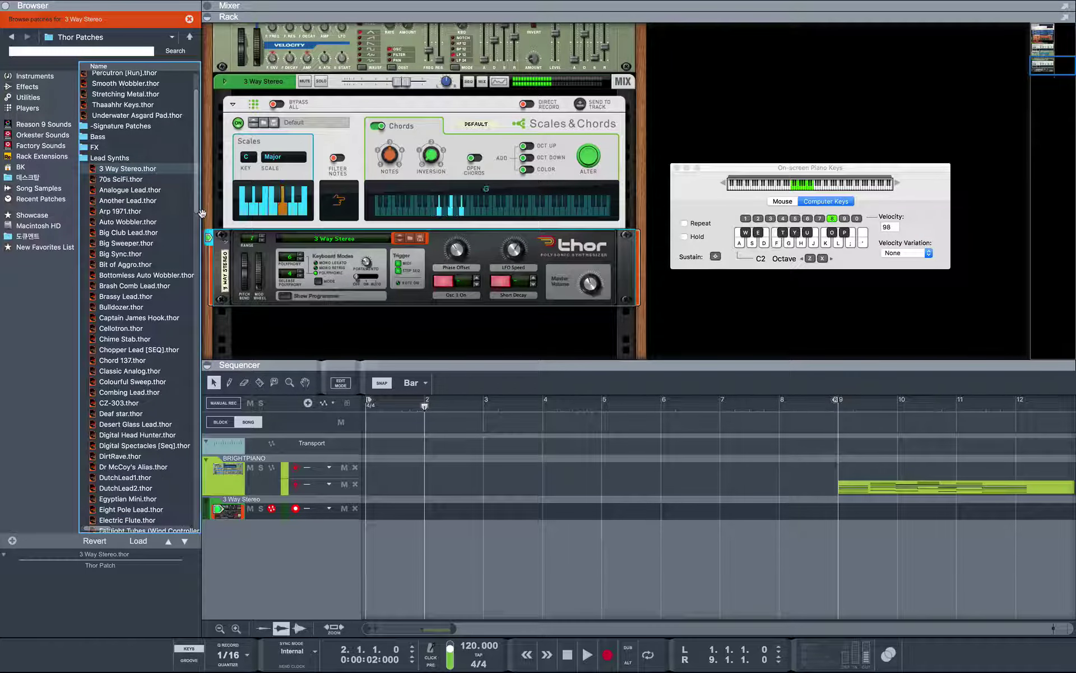
{"action": "key", "text": "h"}
{"action": "key", "text": "j"}
{"action": "key", "text": "j"}
{"action": "key", "text": "k"}
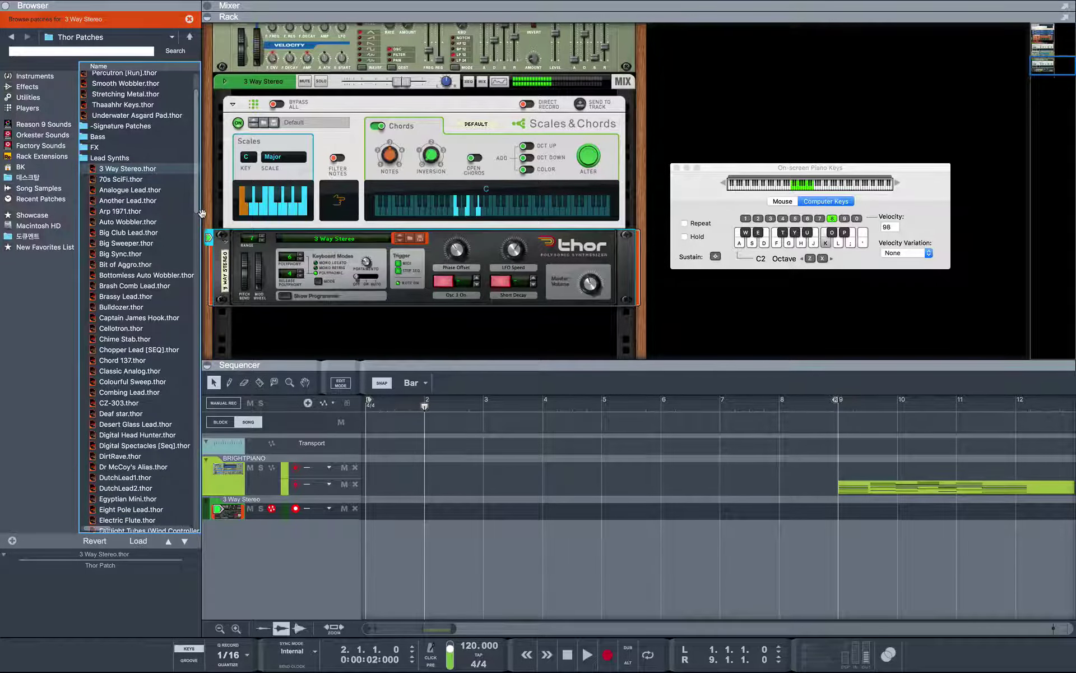
{"action": "key", "text": "f"}
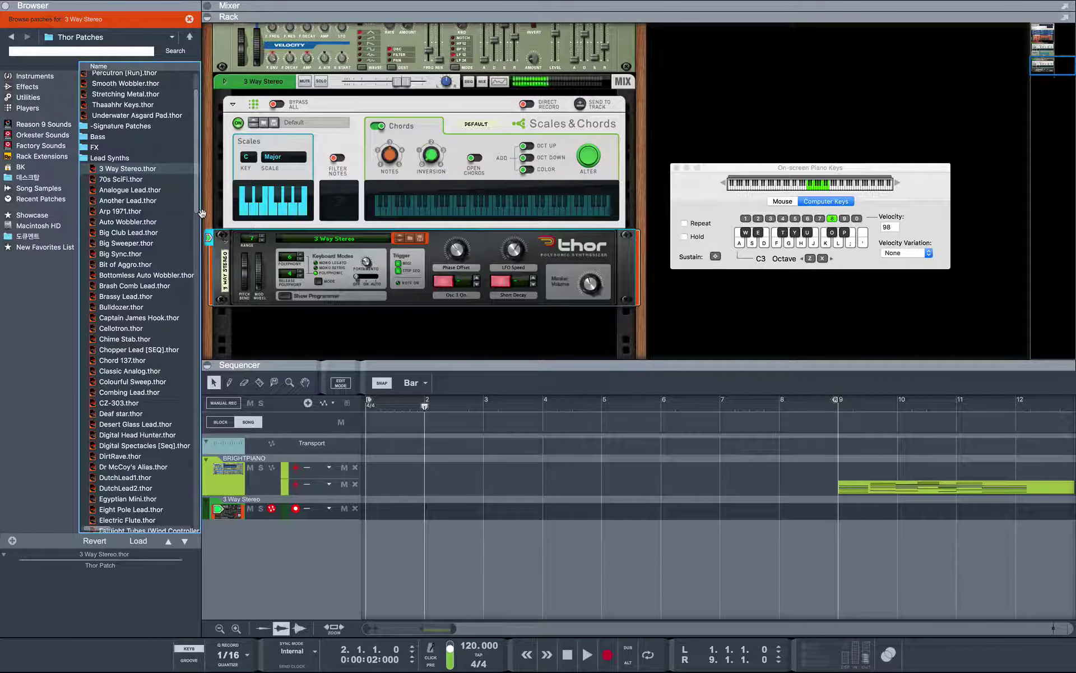
{"action": "key", "text": "g"}
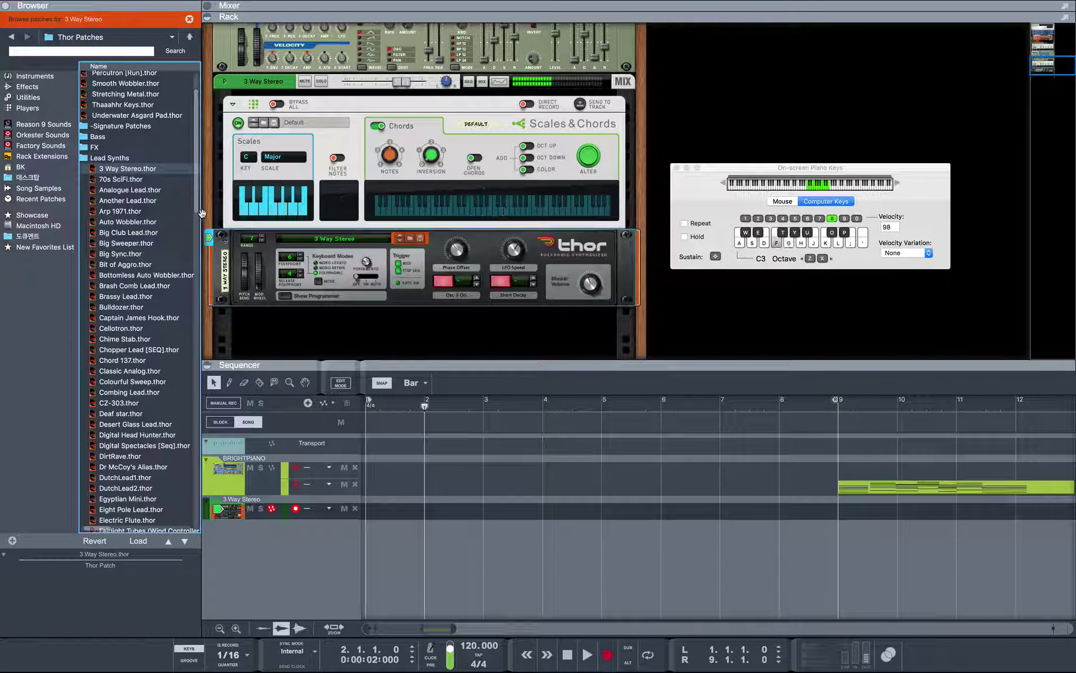
{"action": "key", "text": "h"}
{"action": "key", "text": "g"}
{"action": "key", "text": "f"}
{"action": "key", "text": "j"}
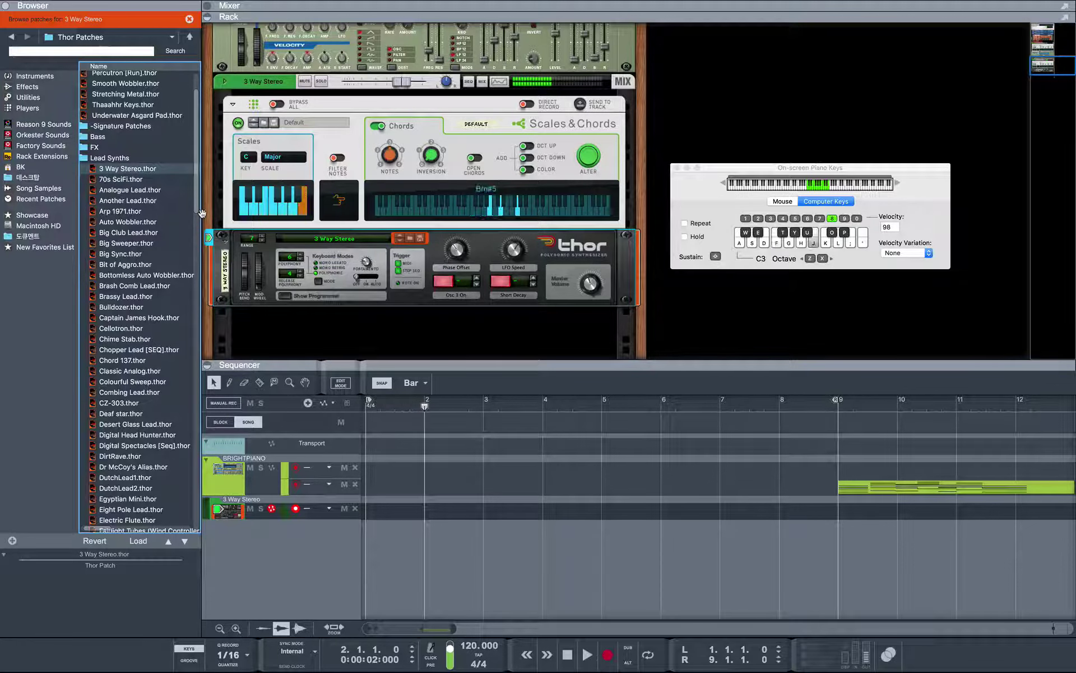
Load the EDM Chords (Cm) patch into Thor's Scales & Chords player and play several keys to audition its chords.
{"action": "left_click", "coordinate": [297, 120]}
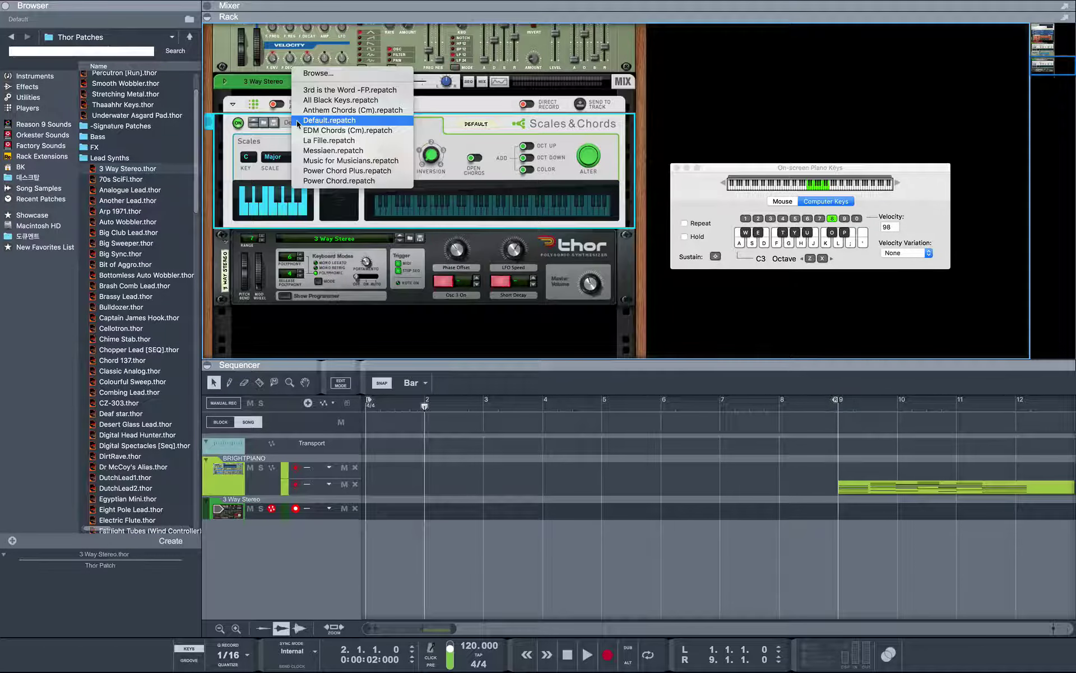
{"action": "left_click", "coordinate": [376, 131]}
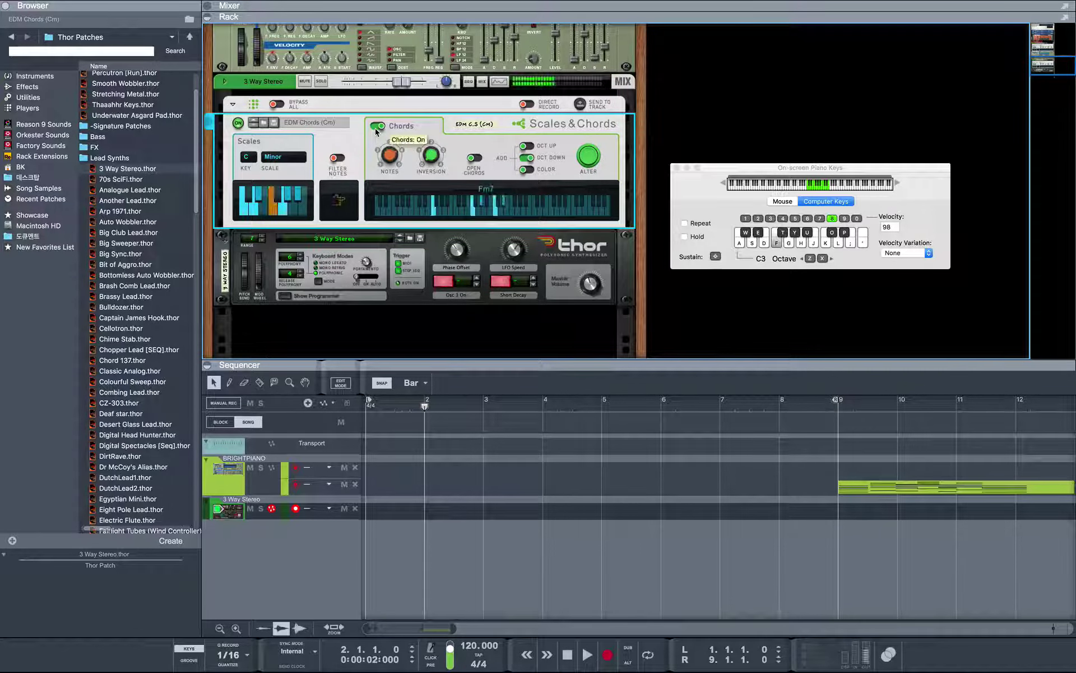
{"action": "key", "text": "d"}
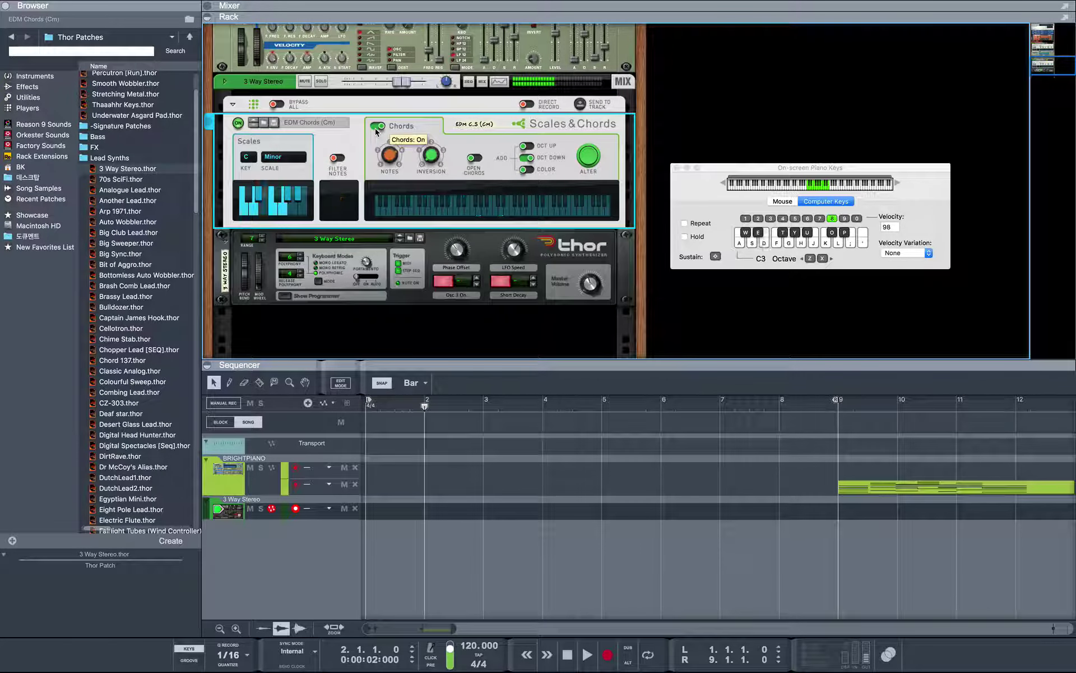
{"action": "key", "text": "g"}
{"action": "key", "text": "g"}
{"action": "key", "text": "f"}
{"action": "key", "text": "f"}
{"action": "key", "text": "k"}
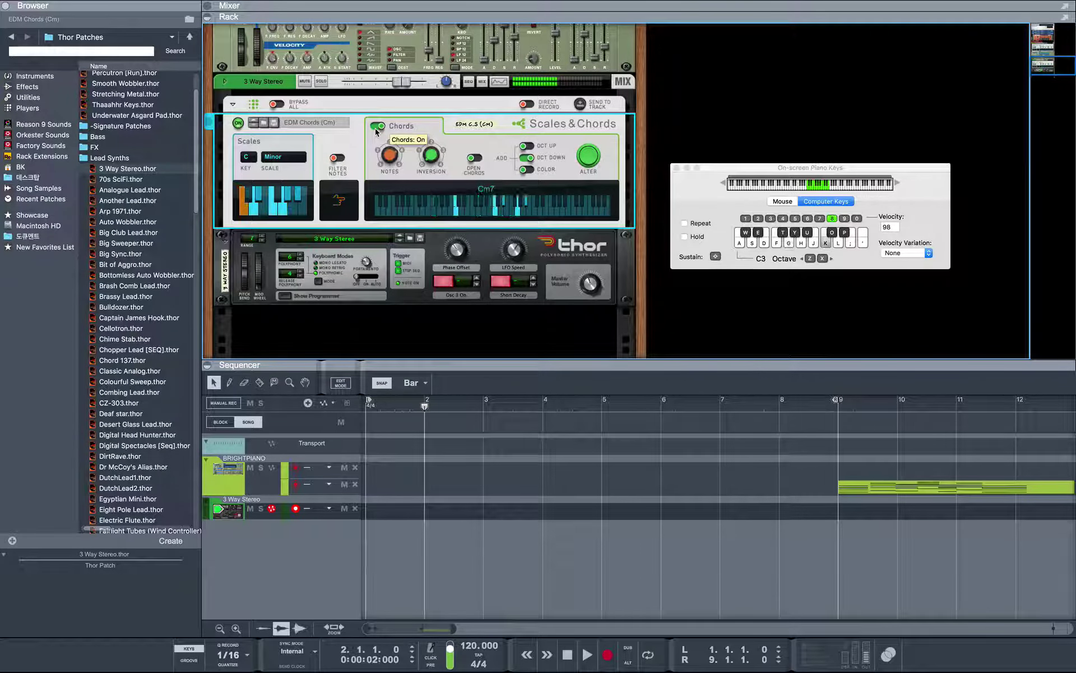
{"action": "key", "text": "k"}
{"action": "key", "text": "g"}
{"action": "key", "text": "h"}
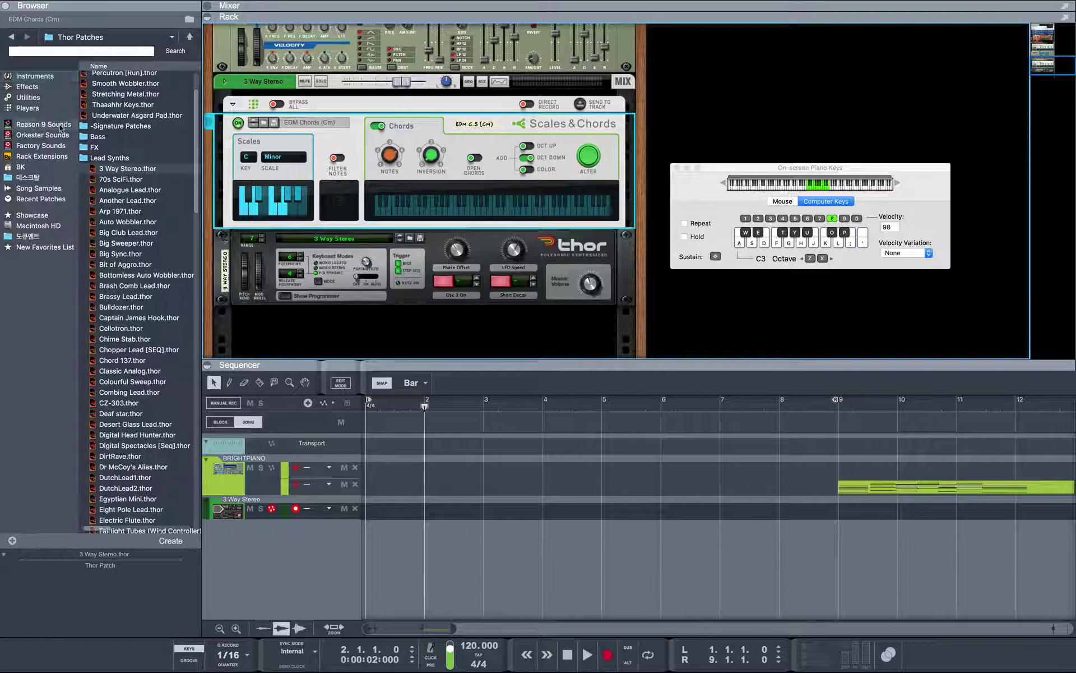
Add a Dr. Octo Rex Loop Player to the rack.
{"action": "left_click", "coordinate": [42, 76]}
{"action": "scroll", "coordinate": [140, 291], "scroll_direction": "down", "scroll_amount": 3}
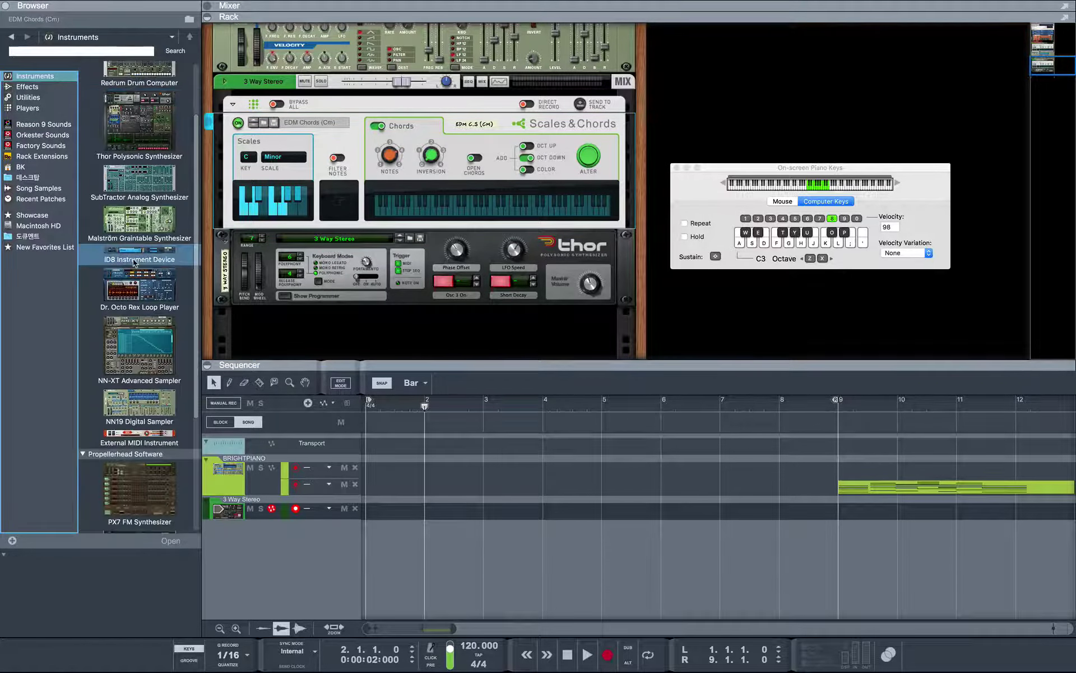
{"action": "double_click", "coordinate": [142, 297]}
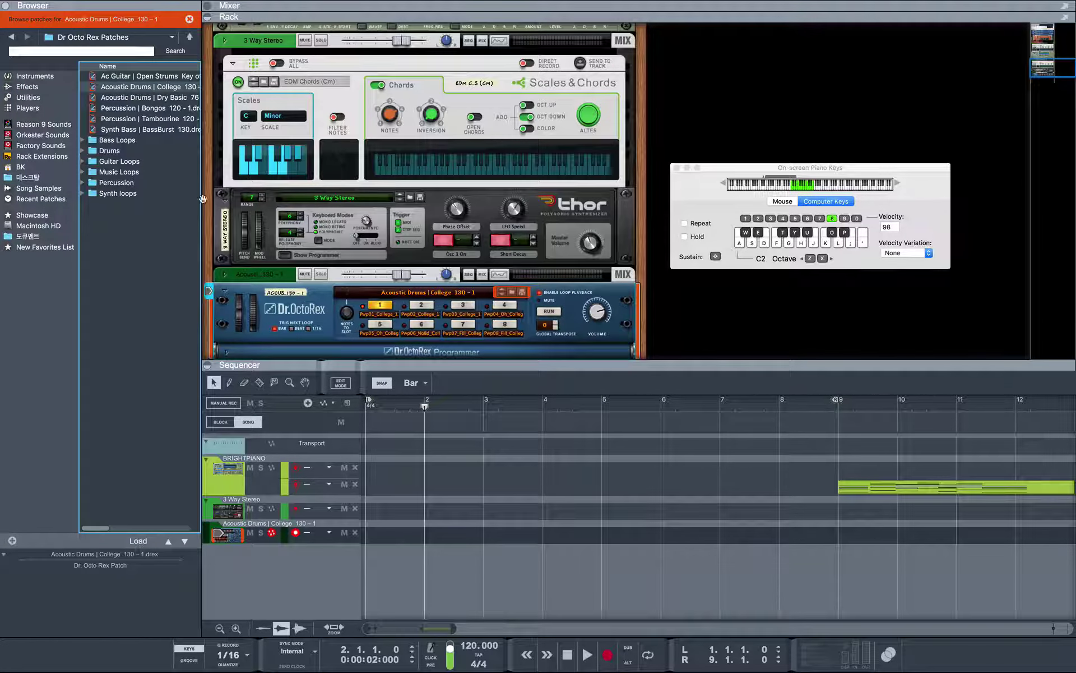
Load an ElecHouse Tops Breaks 130-140 patch from the Electro House electronic drums into Dr. Octo Rex.
{"action": "double_click", "coordinate": [149, 150]}
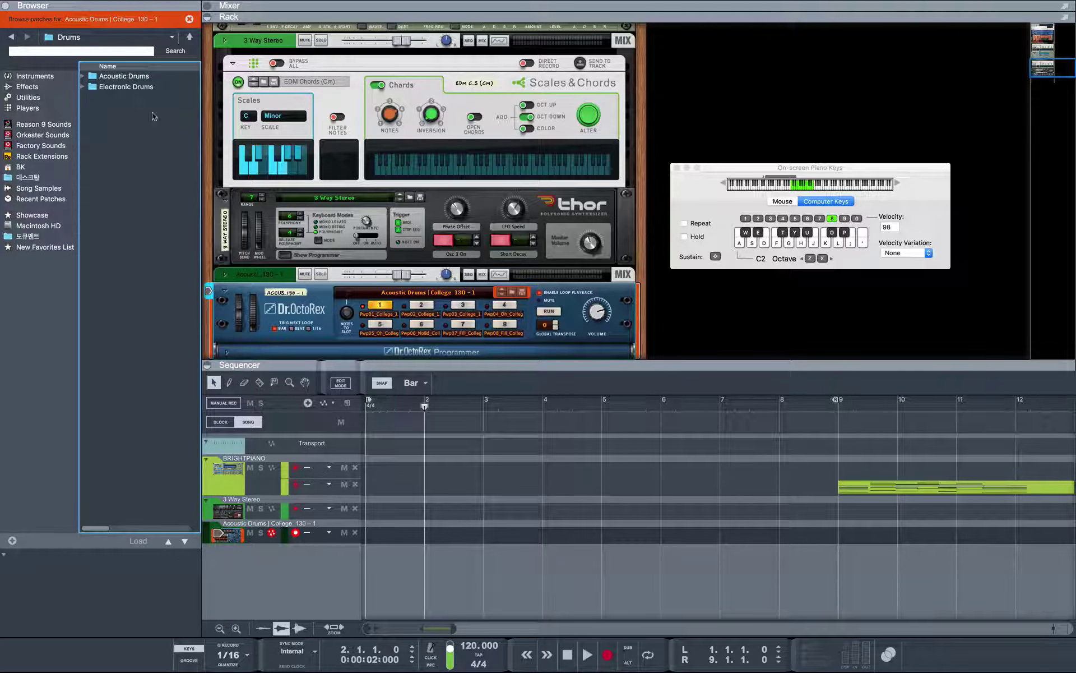
{"action": "double_click", "coordinate": [147, 87]}
{"action": "double_click", "coordinate": [151, 119]}
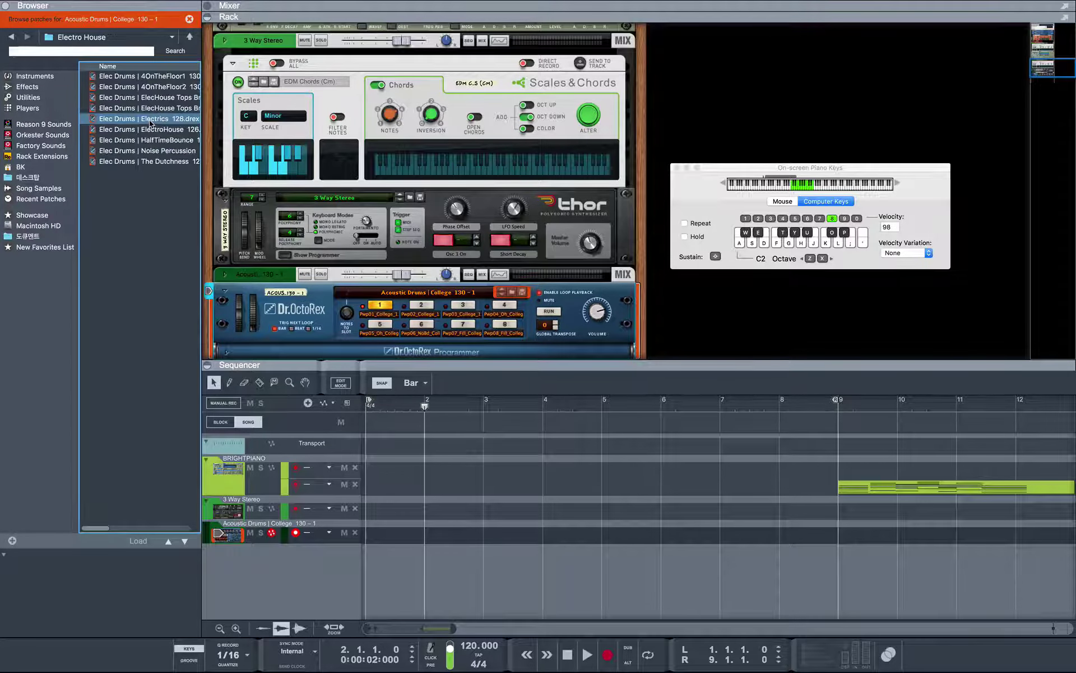
{"action": "left_click", "coordinate": [161, 110]}
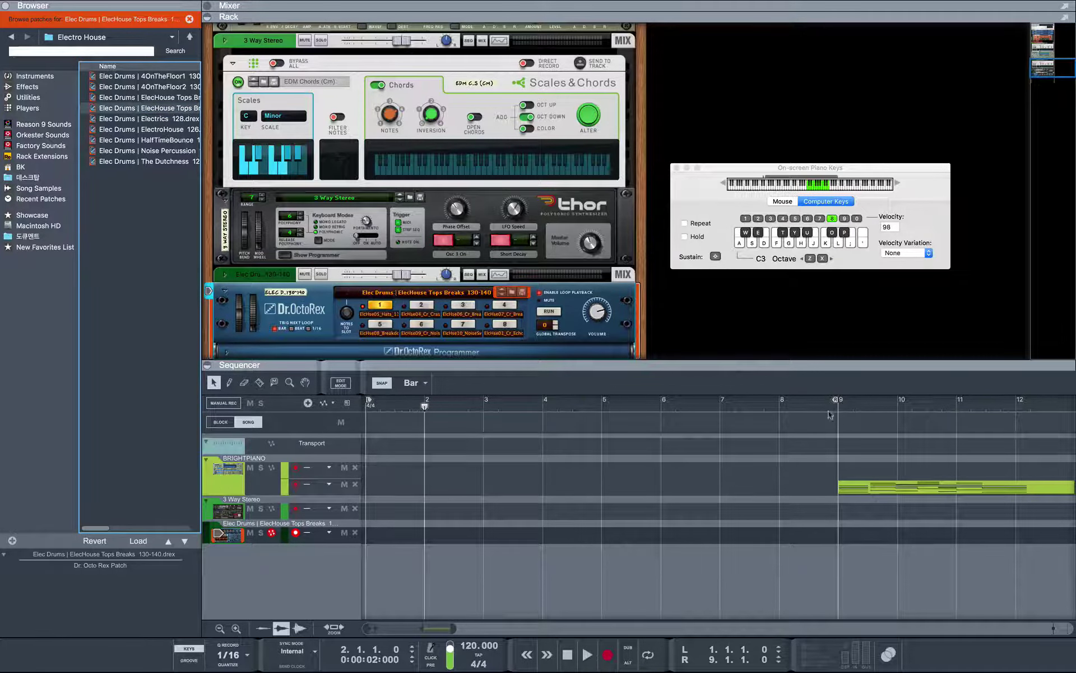
Move the right loop locator to bar 8, start playback and switch Dr. Octo Rex to loop slot 2.
{"action": "mouse_move", "coordinate": [834, 405]}
{"action": "left_mouse_down"}
{"action": "mouse_move", "coordinate": [732, 419]}
{"action": "mouse_move", "coordinate": [790, 414]}
{"action": "left_mouse_up"}
{"action": "key", "text": "space"}
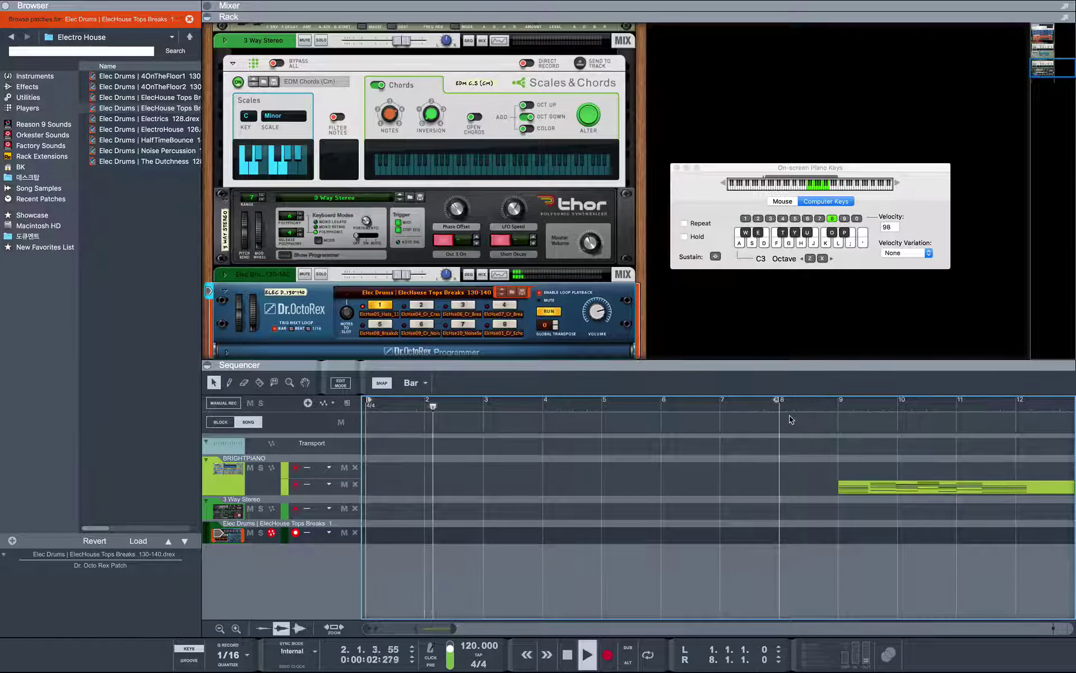
{"action": "left_click", "coordinate": [425, 305]}
Try the 4OnTheFloor1 130 drum patch in slot 1, replace it with Electrics 128, and stop playback.
{"action": "double_click", "coordinate": [166, 80]}
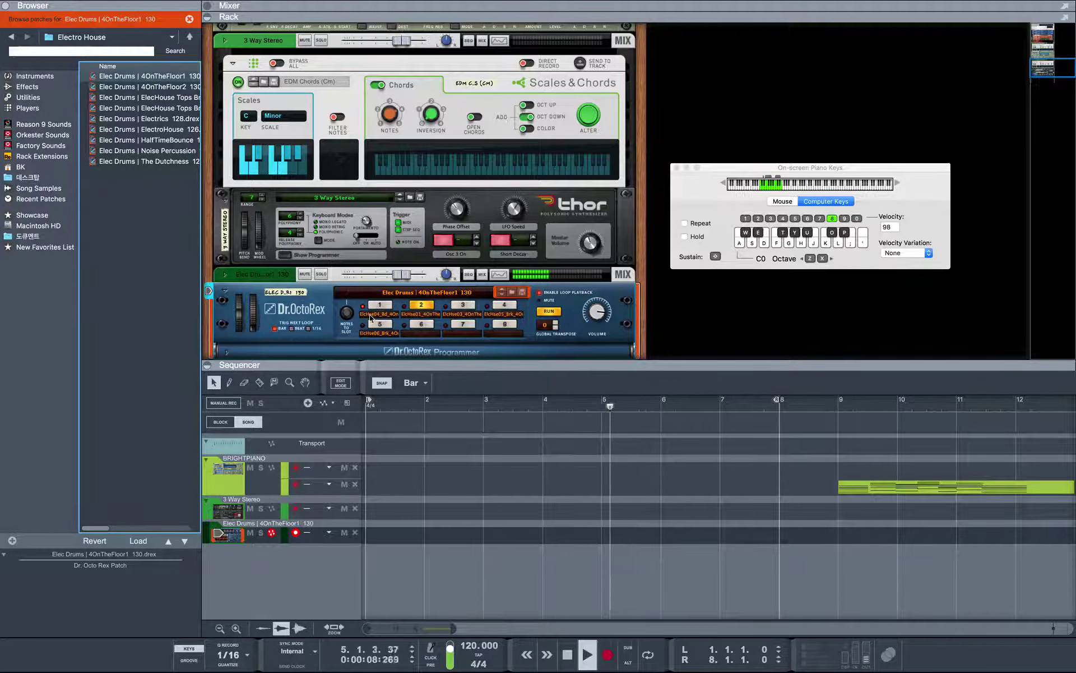
{"action": "left_click", "coordinate": [380, 304]}
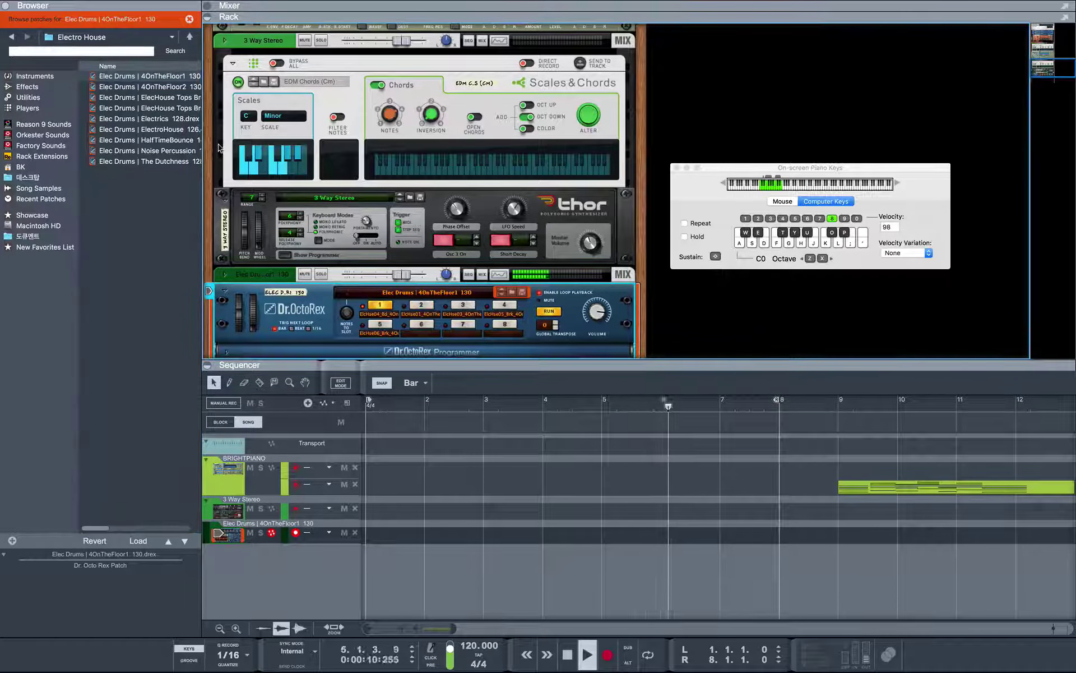
{"action": "double_click", "coordinate": [165, 119]}
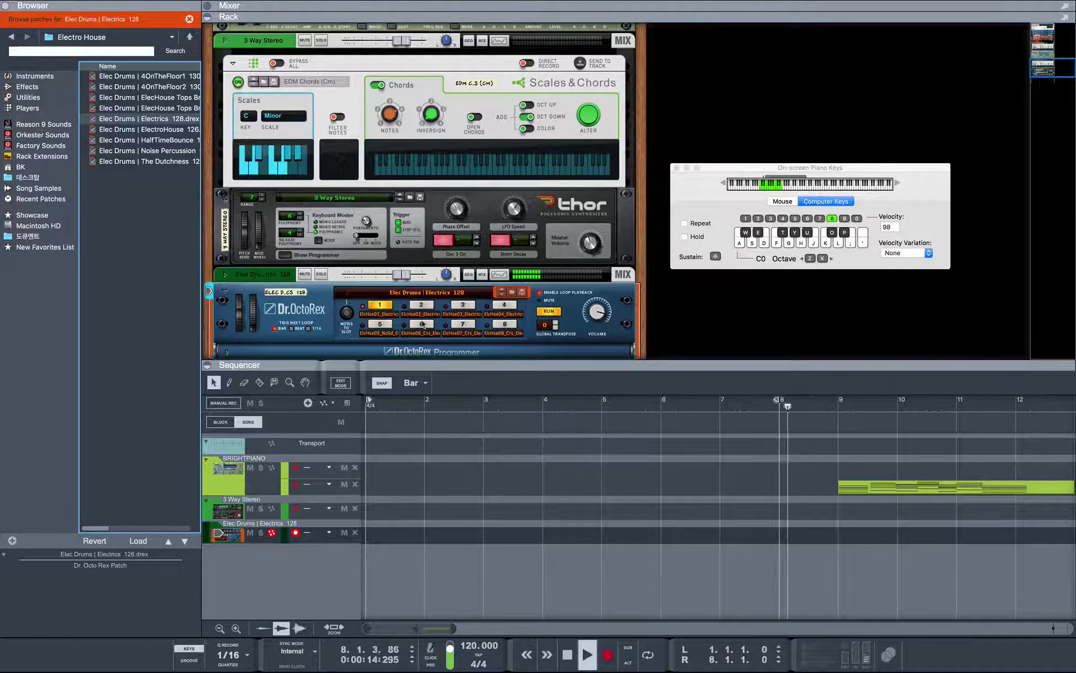
{"action": "key", "text": "space"}
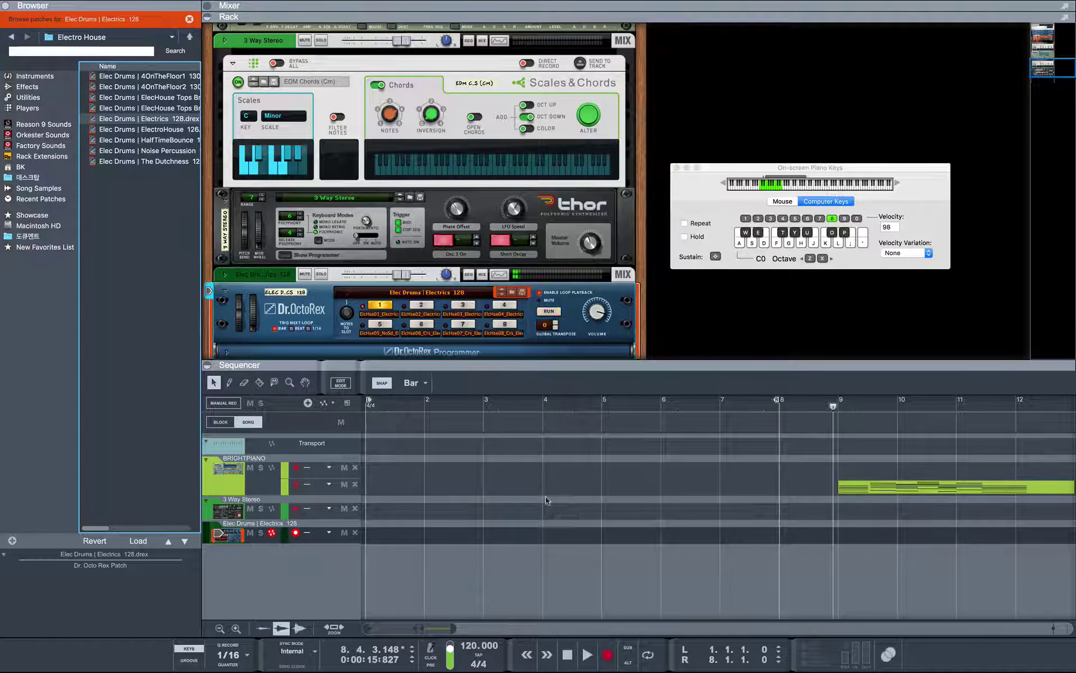
Turn on looping, return the song position to bar 1 and start playback of the drum loop.
{"action": "left_click", "coordinate": [647, 655]}
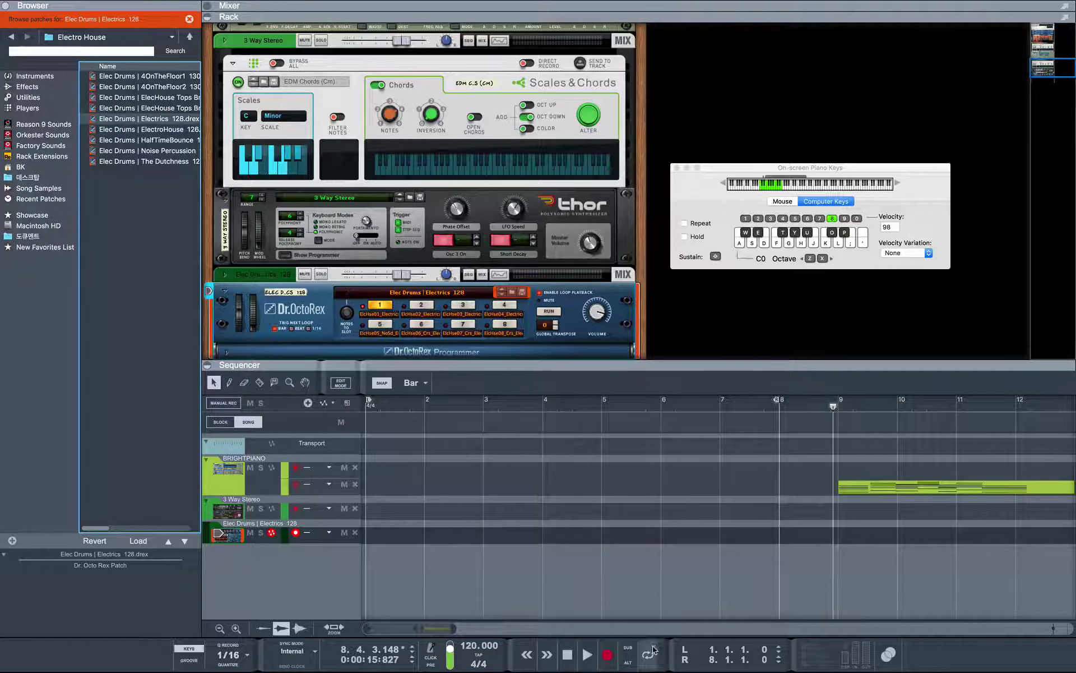
{"action": "left_click", "coordinate": [375, 411]}
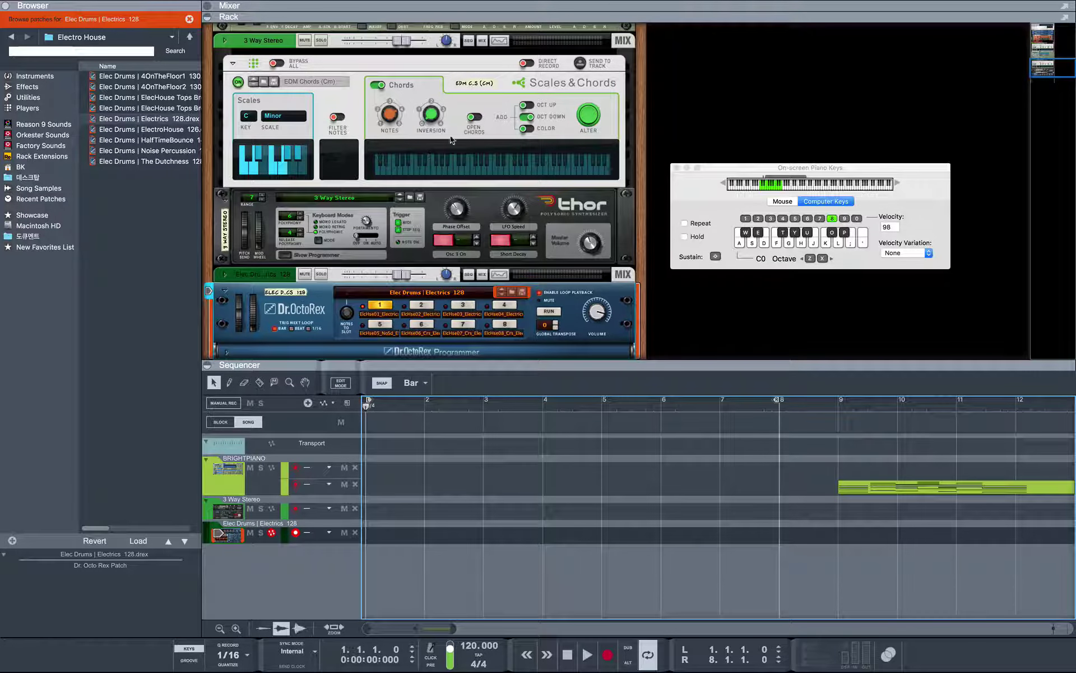
{"action": "key", "text": "space"}
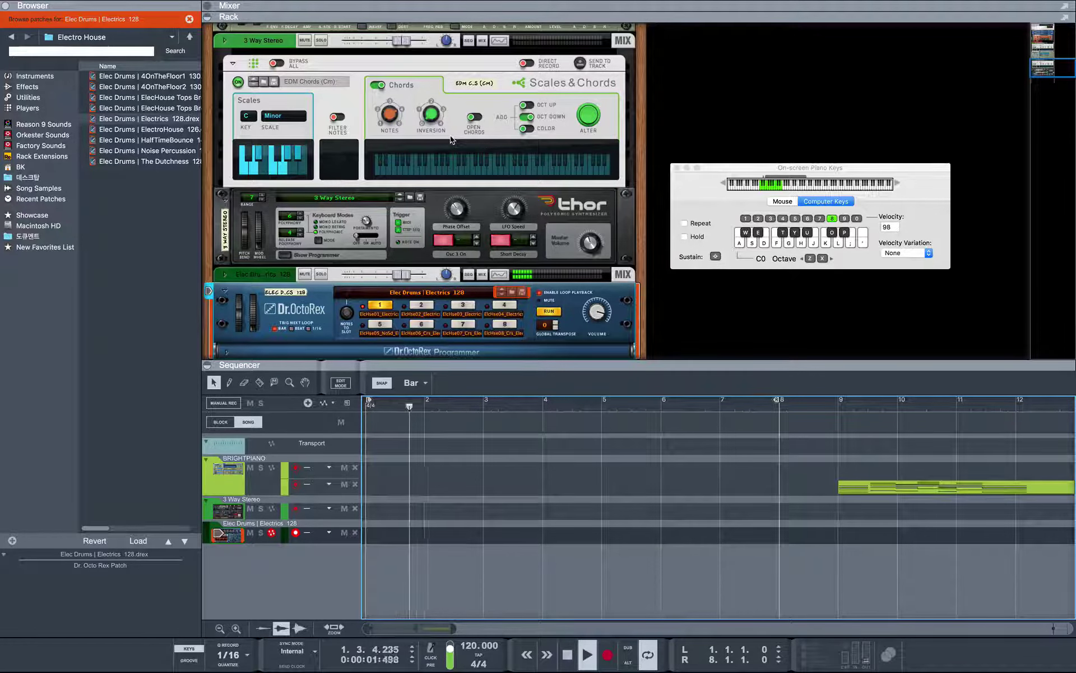
Make the 3 Way Stereo Thor track the keyboard target and try out chords over the looping drums.
{"action": "left_click", "coordinate": [321, 514]}
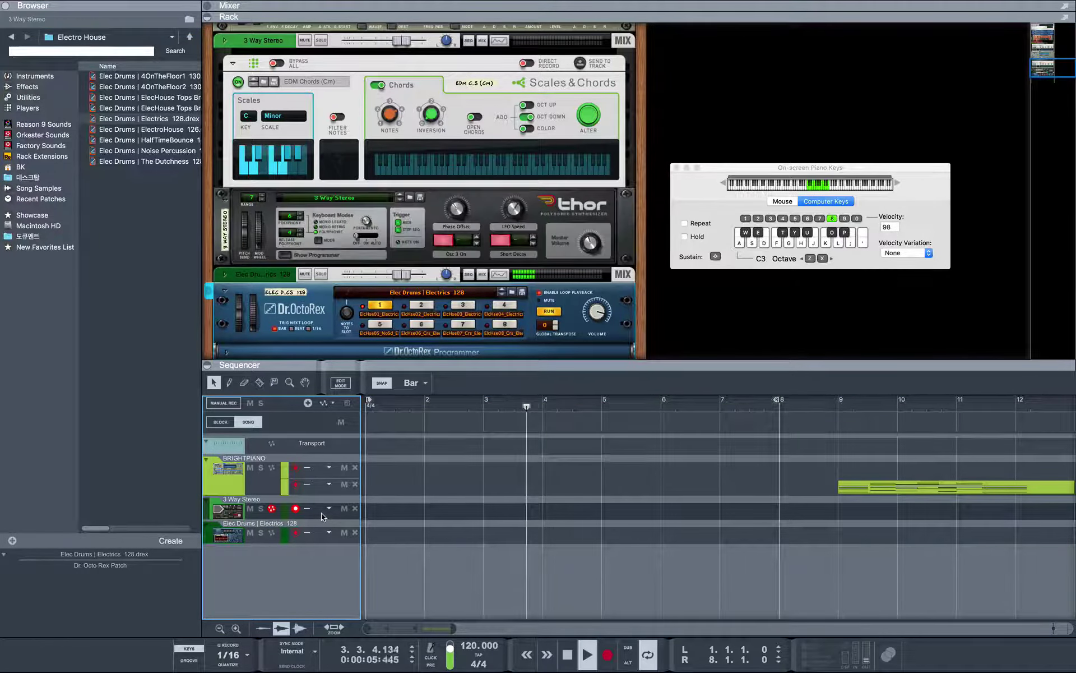
{"action": "key", "text": "h"}
{"action": "key", "text": "h"}
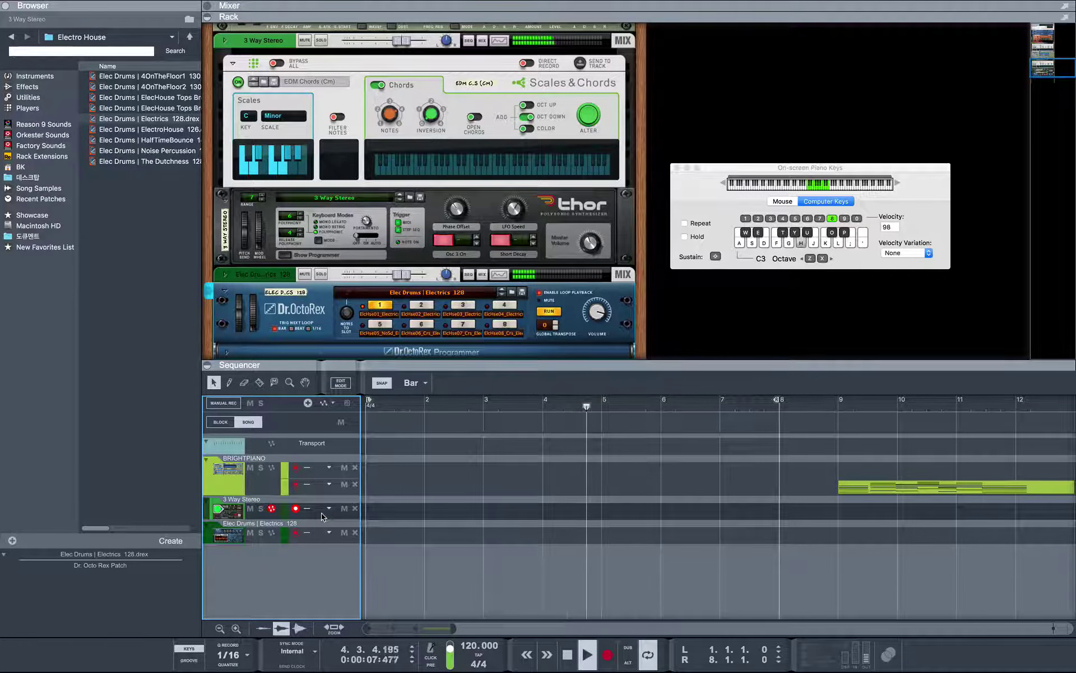
{"action": "key", "text": "h"}
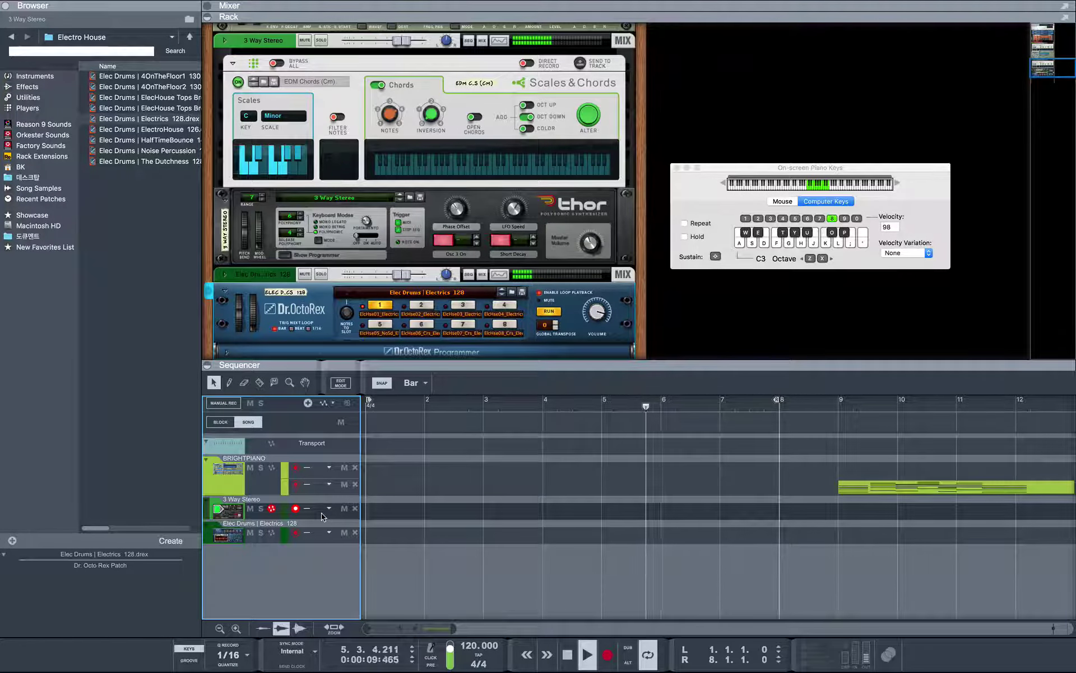
{"action": "key", "text": "d"}
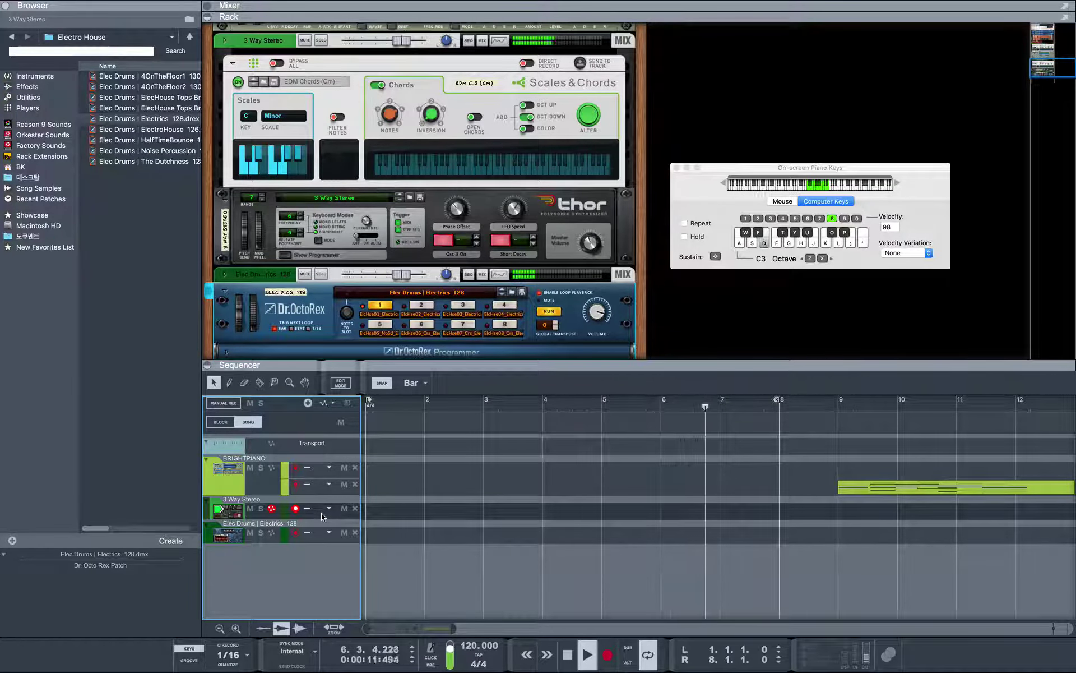
{"action": "key", "text": "f"}
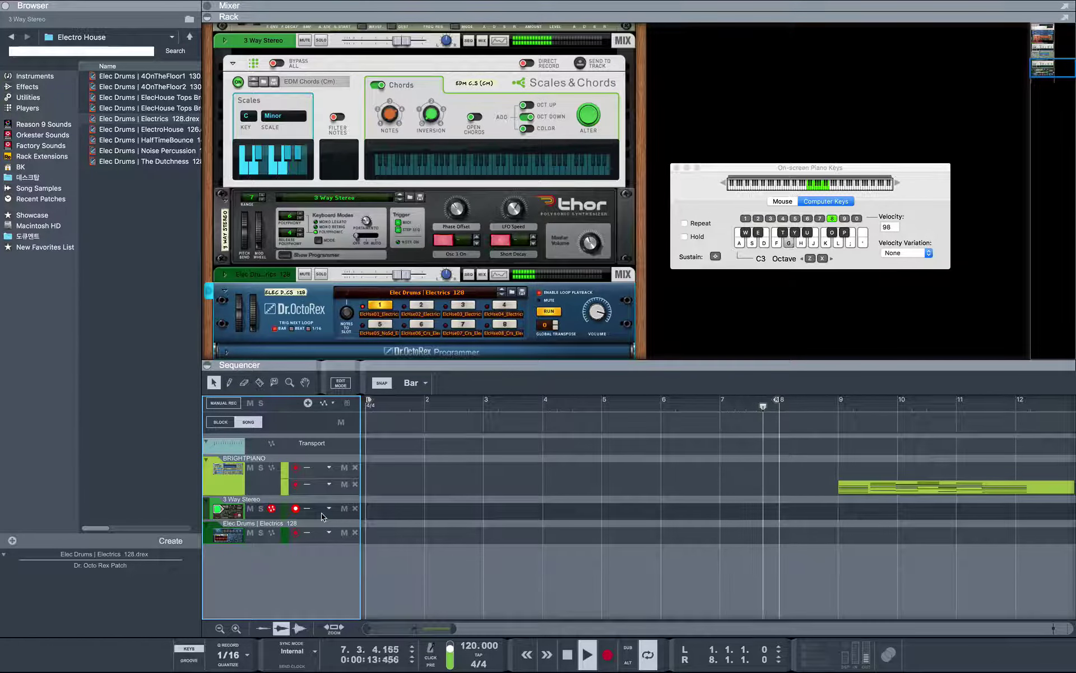
{"action": "key", "text": "g"}
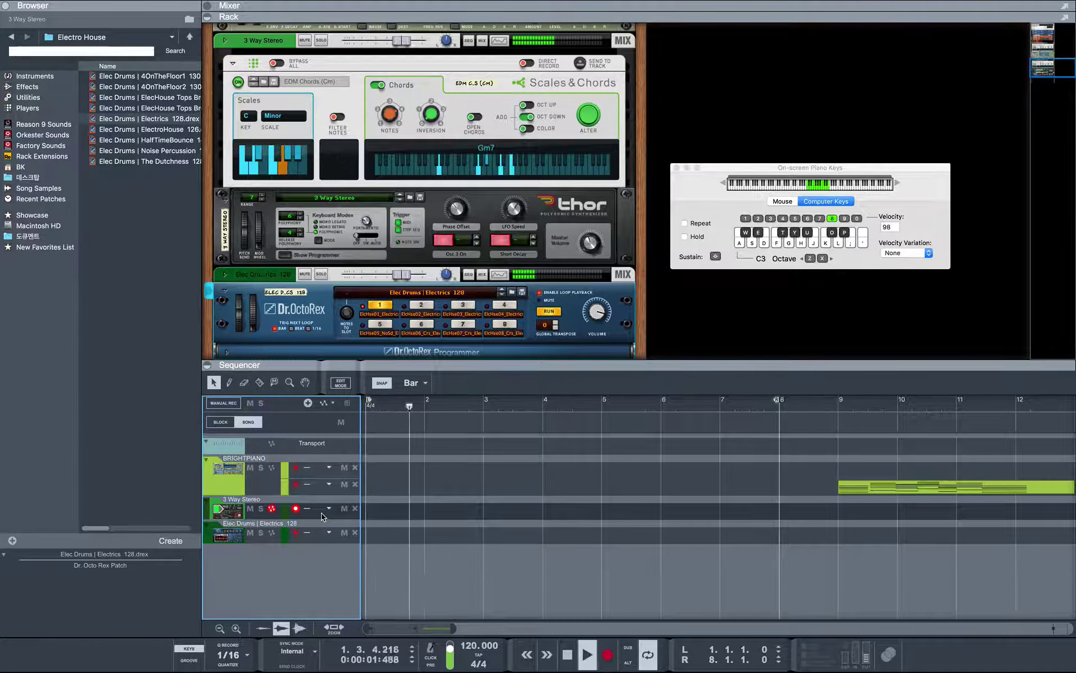
{"action": "key", "text": "f"}
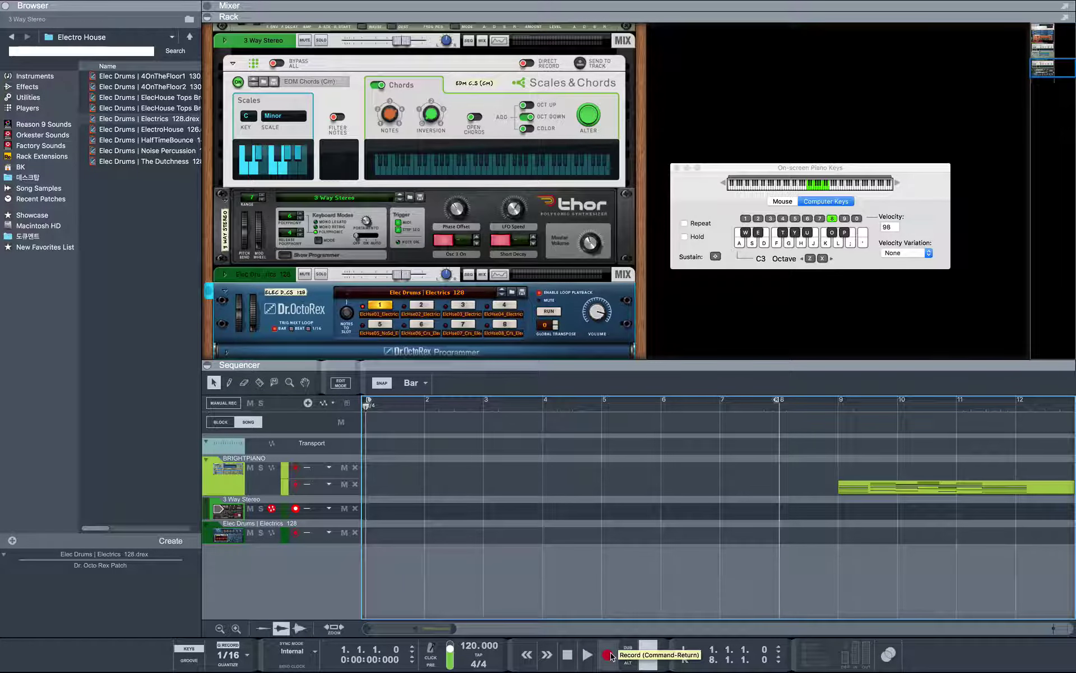
Record a progression of repeated Fm7, Gm7 and Cm7 chords on the 3 Way Stereo track from bar 1, ending around bar 6.
{"action": "left_click", "coordinate": [609, 654]}
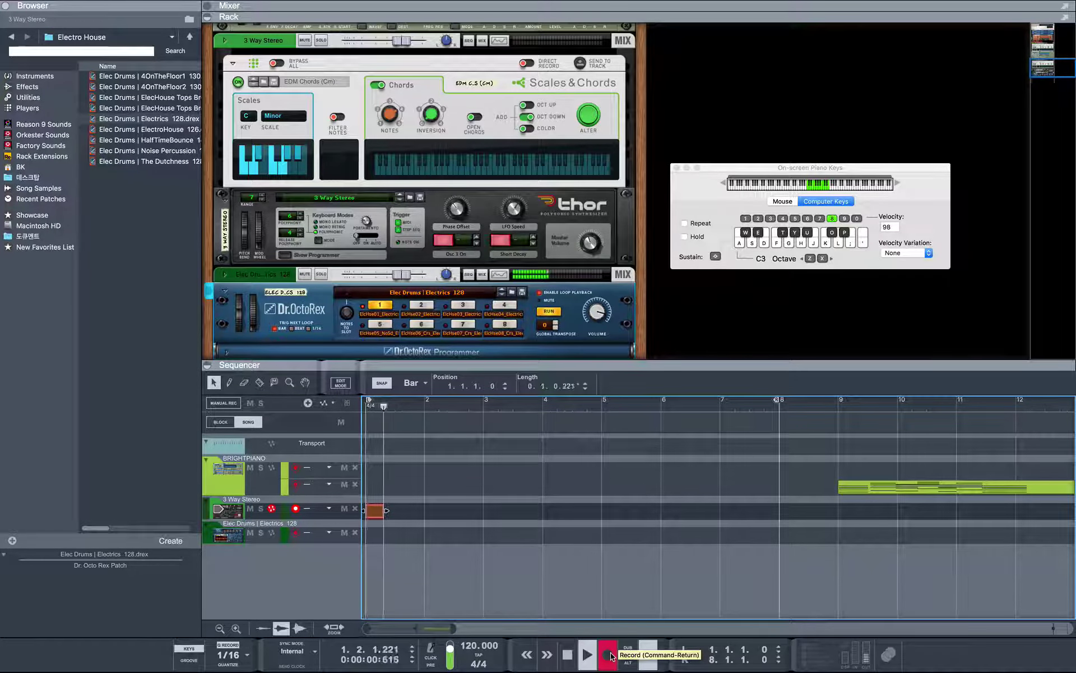
{"action": "key", "text": "f"}
{"action": "key", "text": "f"}
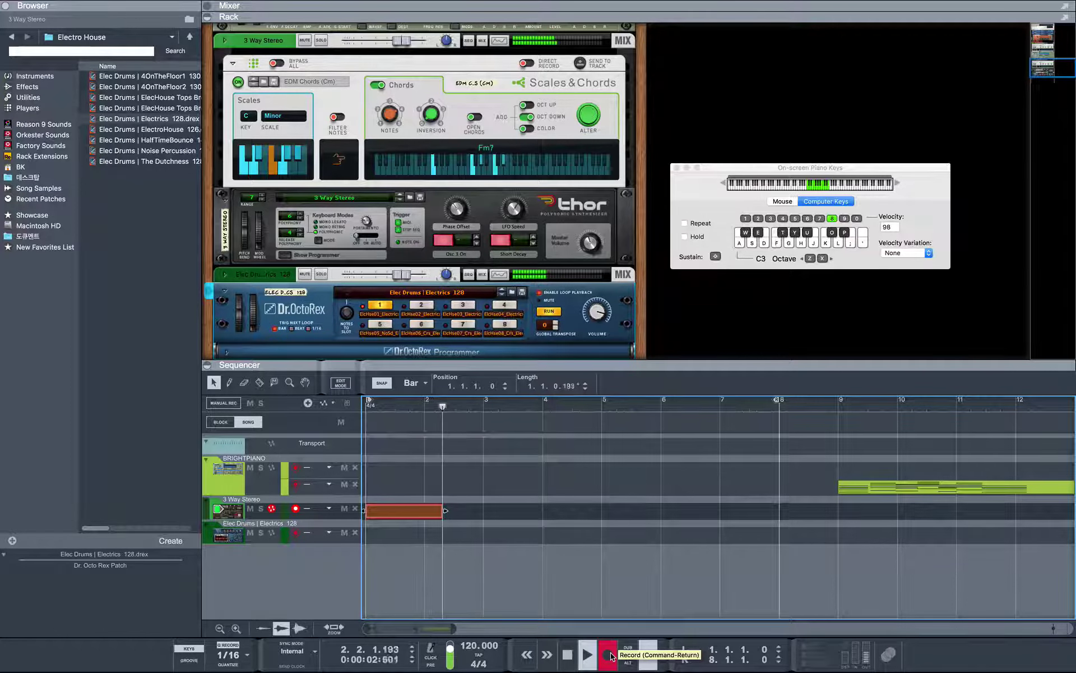
{"action": "key", "text": "g"}
{"action": "key", "text": "g"}
{"action": "key", "text": "k"}
{"action": "key", "text": "k"}
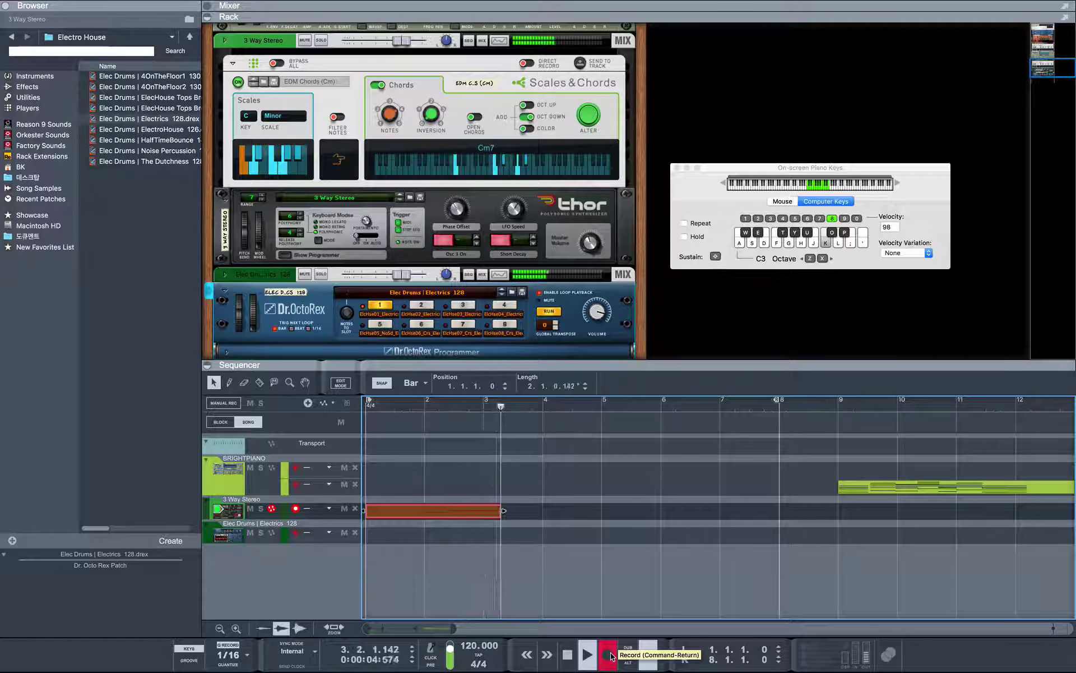
{"action": "key", "text": "g"}
{"action": "key", "text": "g"}
{"action": "key", "text": "f"}
{"action": "key", "text": "f"}
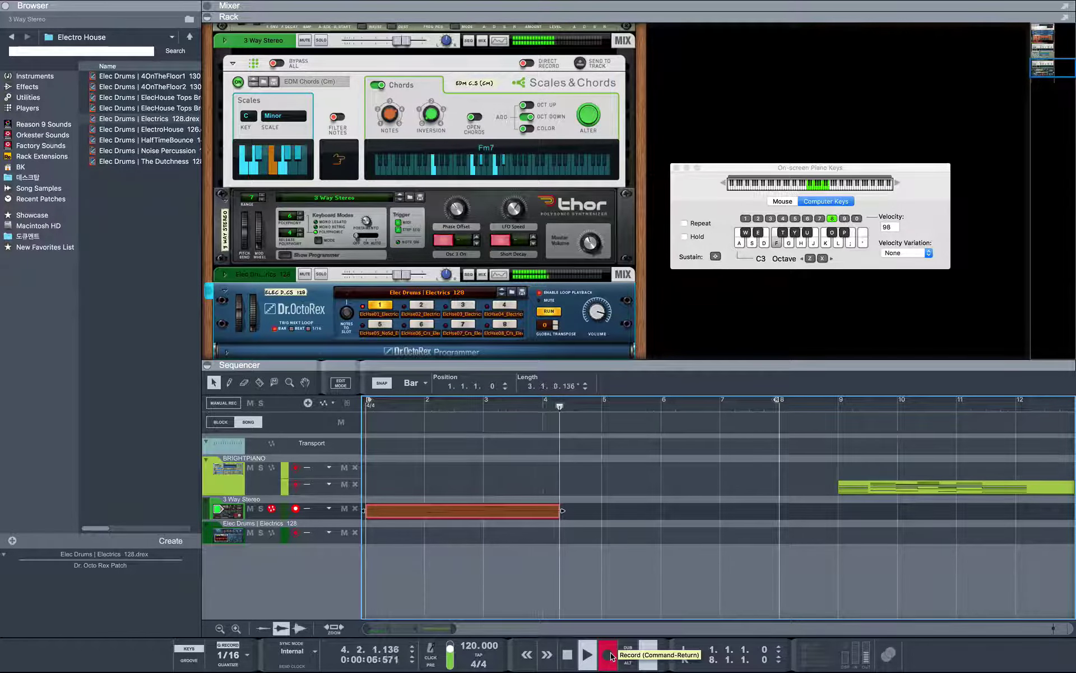
{"action": "key", "text": "g"}
{"action": "key", "text": "g"}
{"action": "key", "text": "k"}
{"action": "key", "text": "k"}
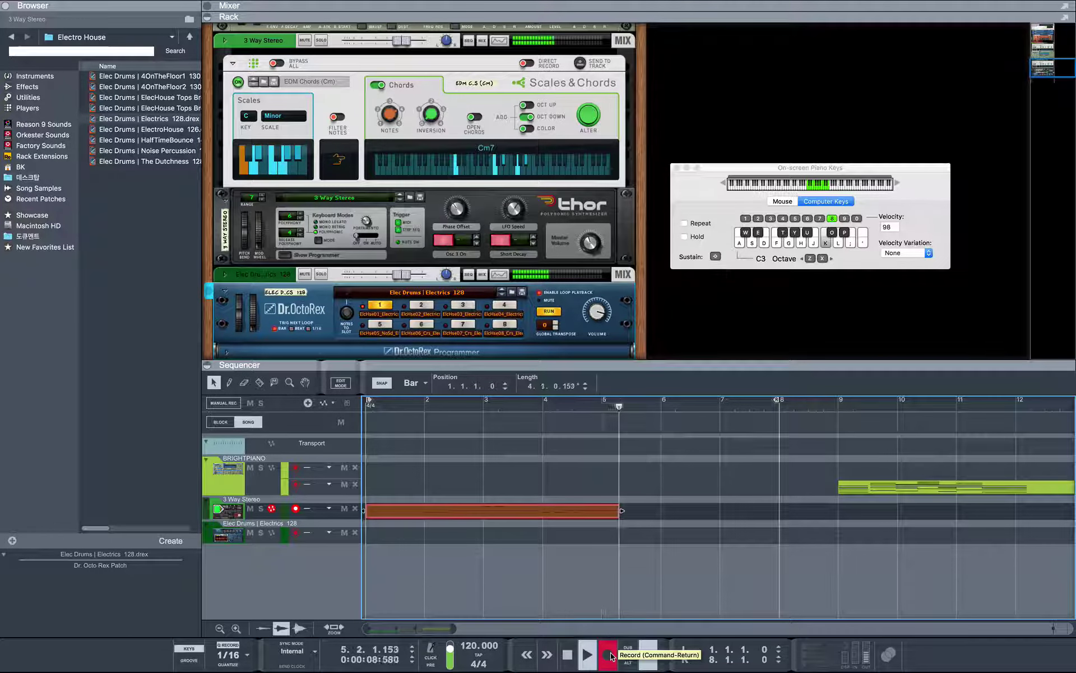
{"action": "key", "text": "g"}
{"action": "key", "text": "g"}
{"action": "key", "text": "space"}
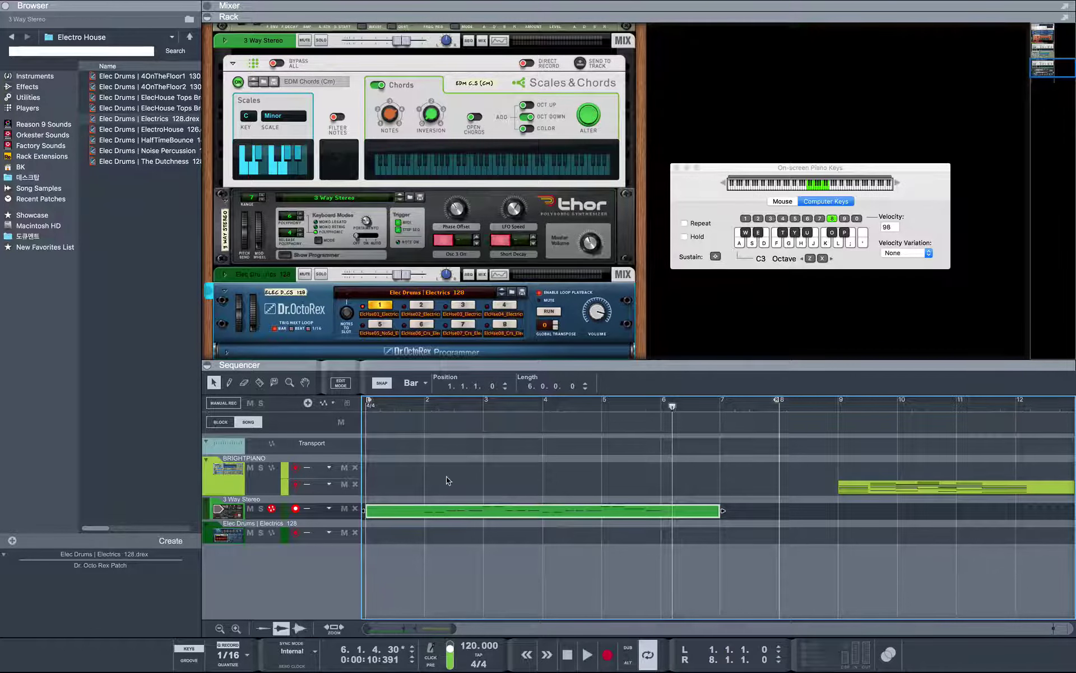
Play back the recorded chords from bar 2 and set the loop range to bars 2 to 6.
{"action": "left_click", "coordinate": [425, 406]}
{"action": "key", "text": "space"}
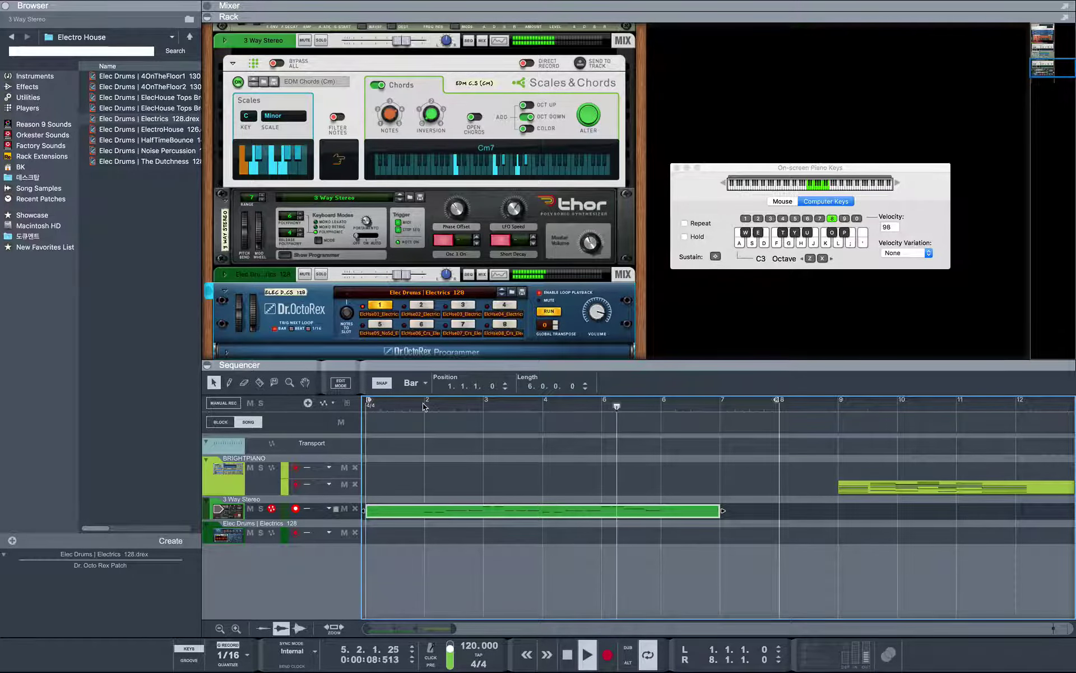
{"action": "key", "text": "space"}
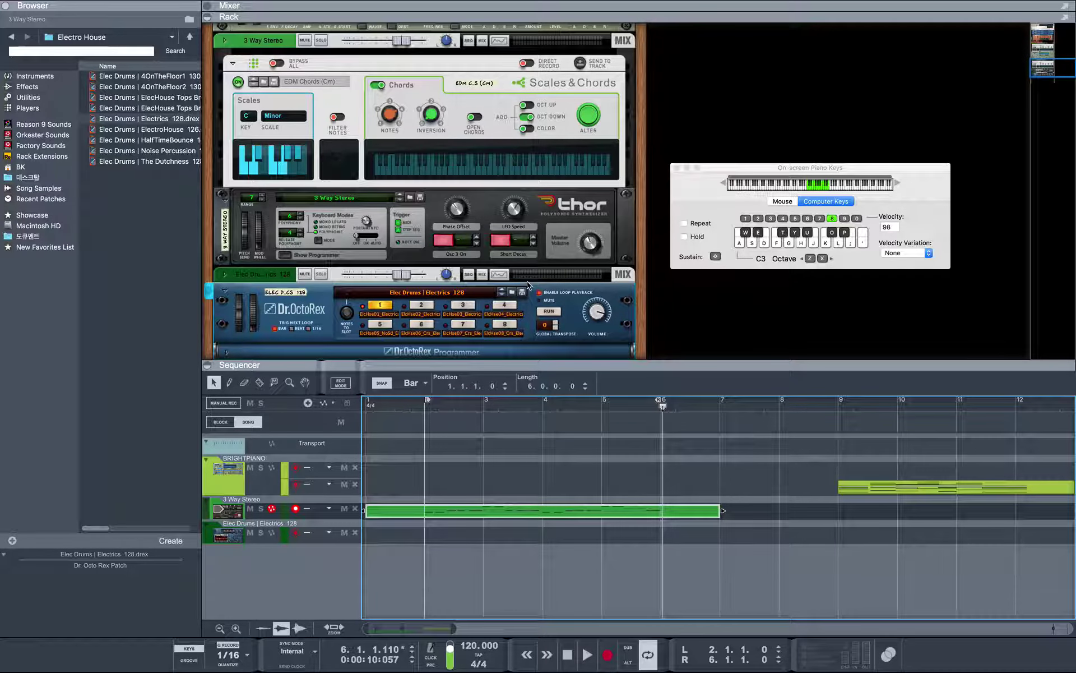
Add a second Thor below Dr. Octo Rex and load the Mound of Wires patch from the Bass folder.
{"action": "scroll", "coordinate": [378, 212], "scroll_direction": "down", "scroll_amount": 1}
{"action": "scroll", "coordinate": [378, 212], "scroll_direction": "down", "scroll_amount": 5}
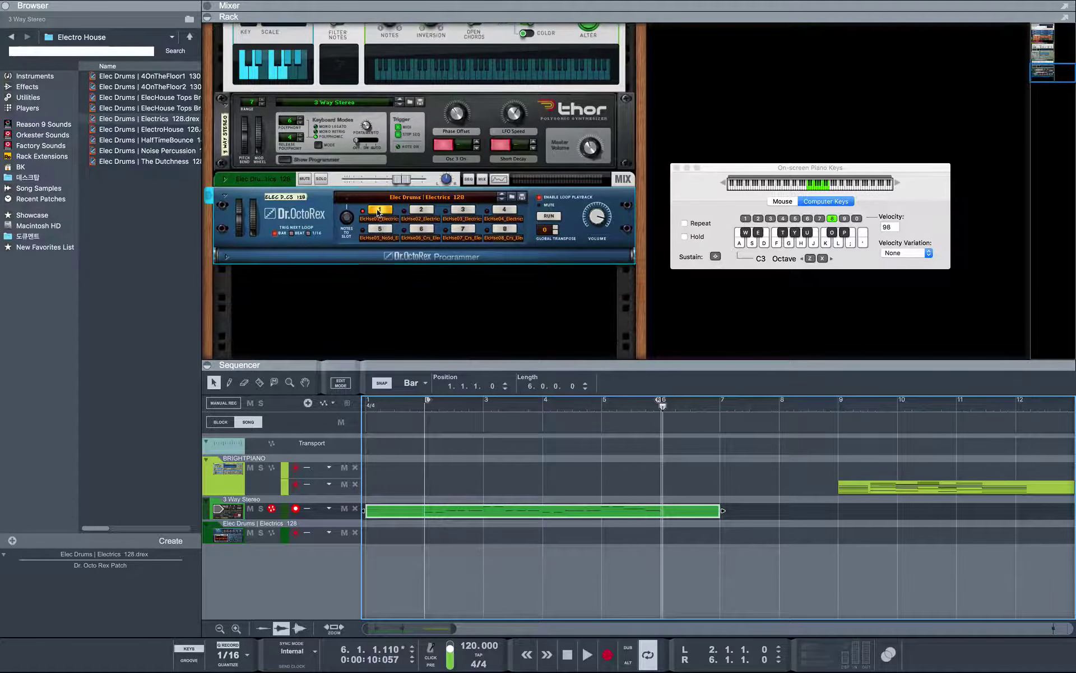
{"action": "left_click", "coordinate": [35, 76]}
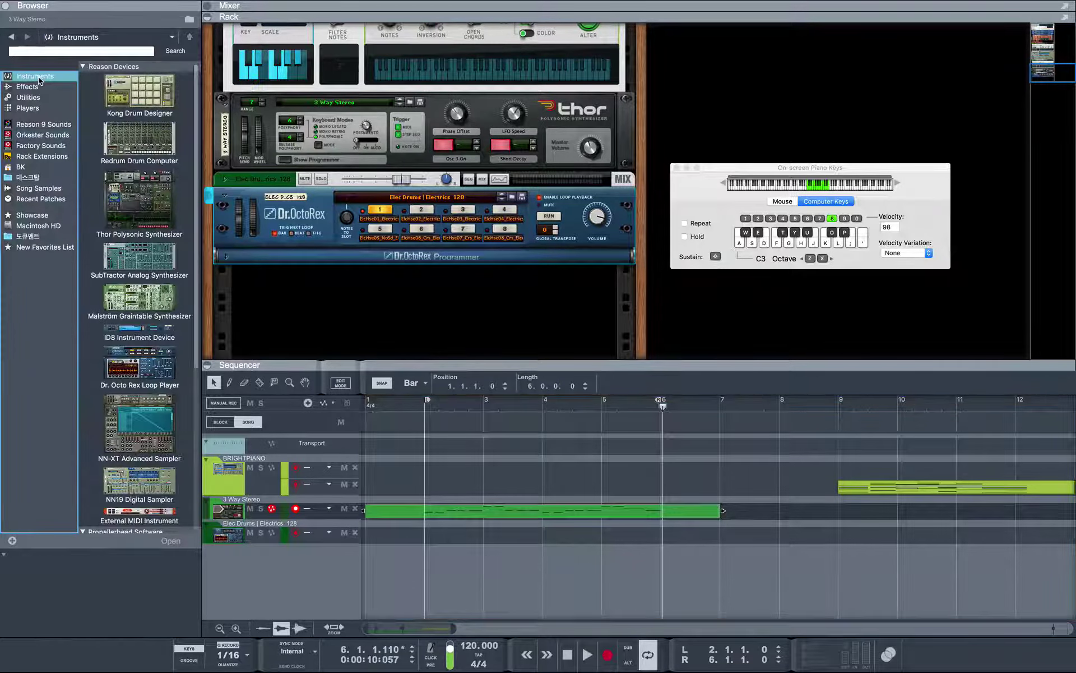
{"action": "left_click_drag", "start_coordinate": [139, 202], "coordinate": [261, 307]}
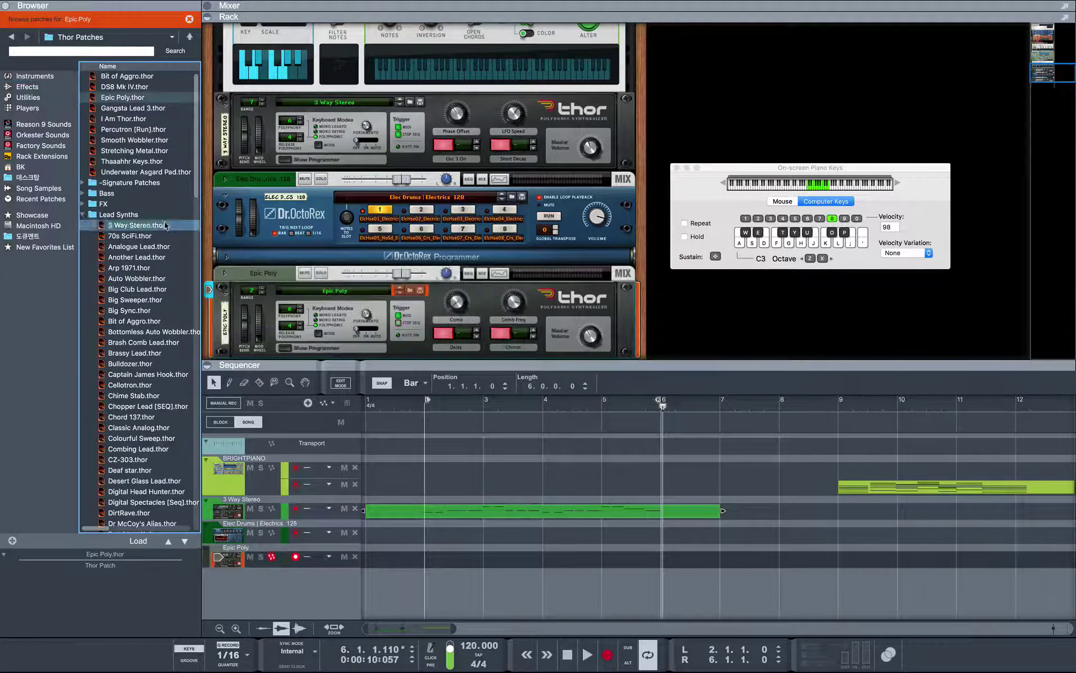
{"action": "left_click", "coordinate": [126, 195]}
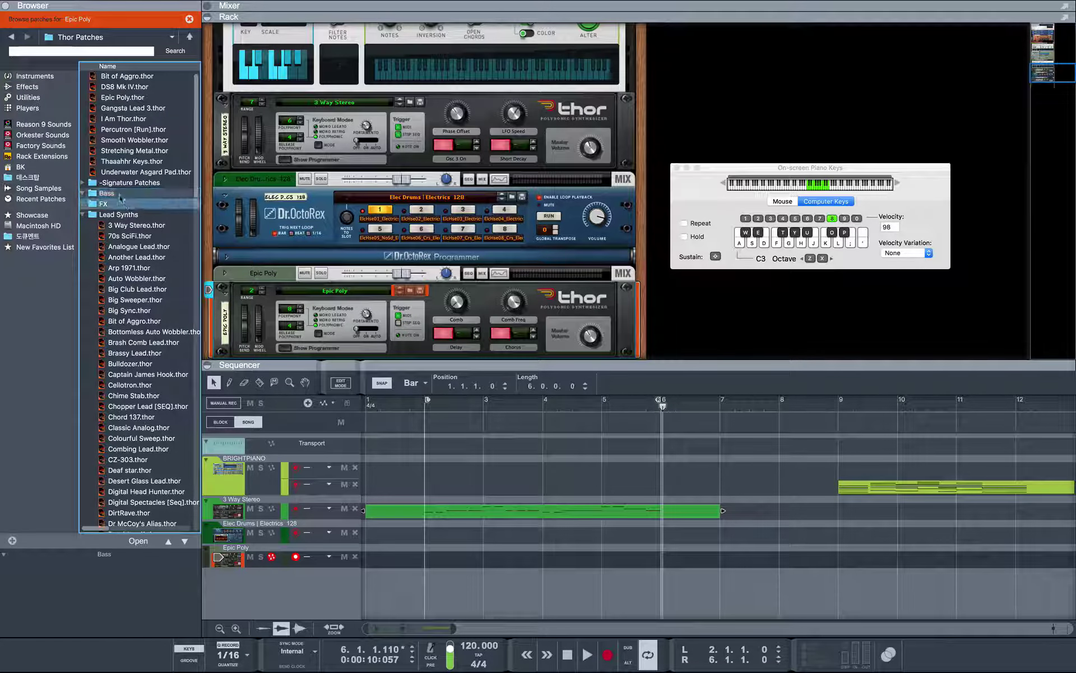
{"action": "double_click", "coordinate": [126, 195]}
{"action": "left_click", "coordinate": [127, 217]}
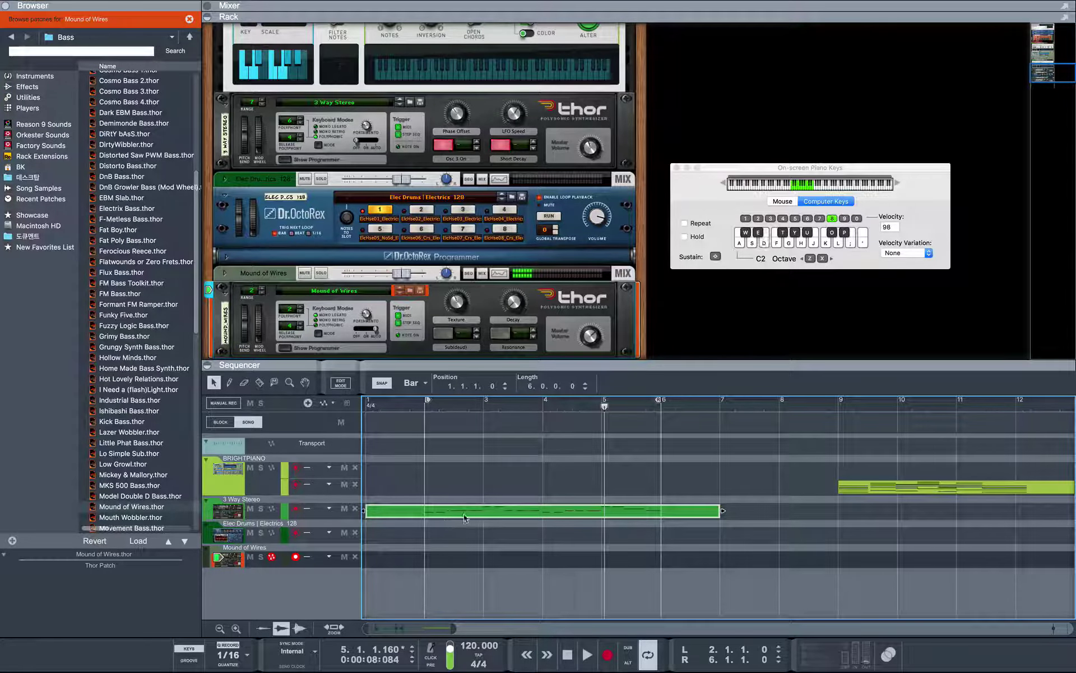
Copy the recorded chord clip to the Mound of Wires track and open the copy for note editing.
{"action": "left_click_drag", "start_coordinate": [443, 521], "coordinate": [464, 558]}
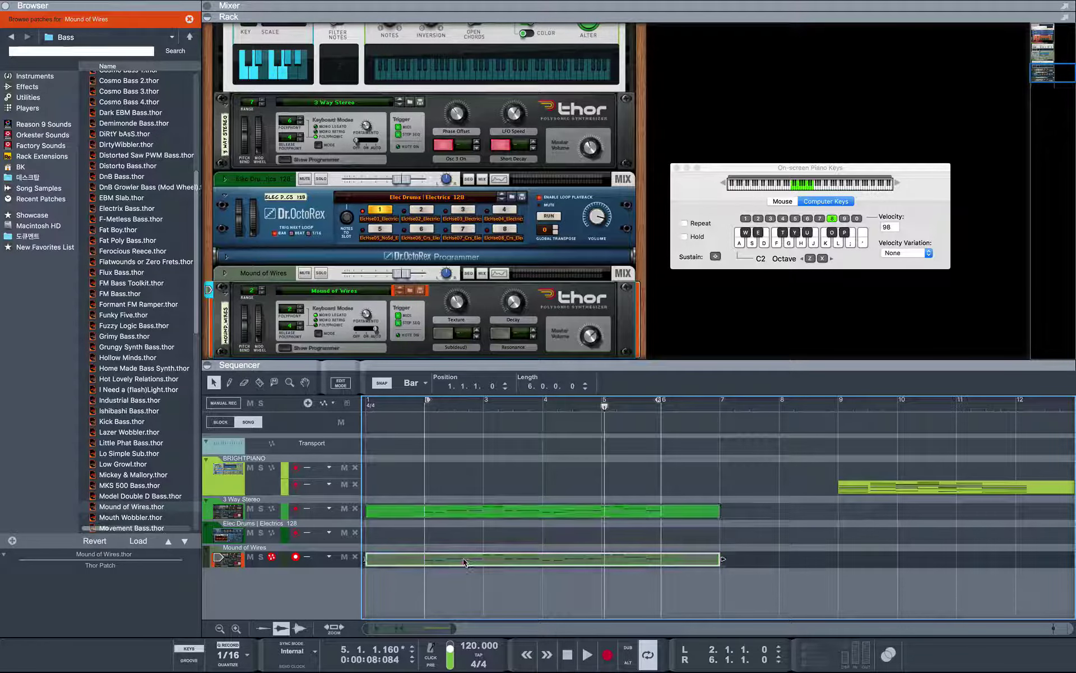
{"action": "double_click", "coordinate": [487, 559]}
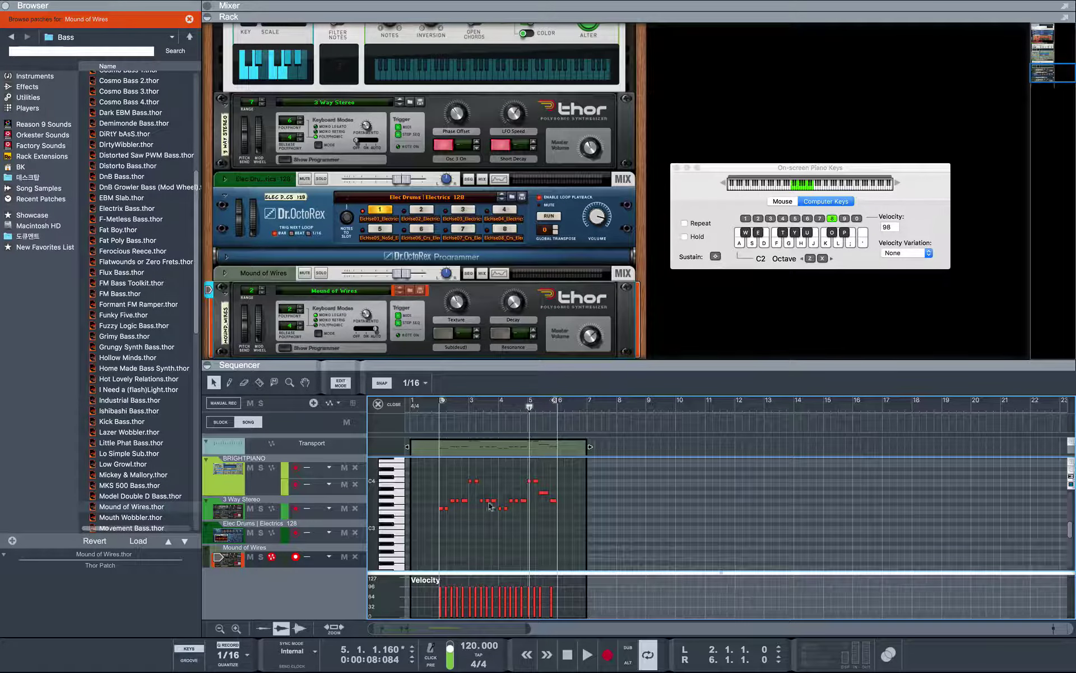
Transpose all notes in the Mound of Wires clip by -12 semitones.
{"action": "key", "text": "super+a"}
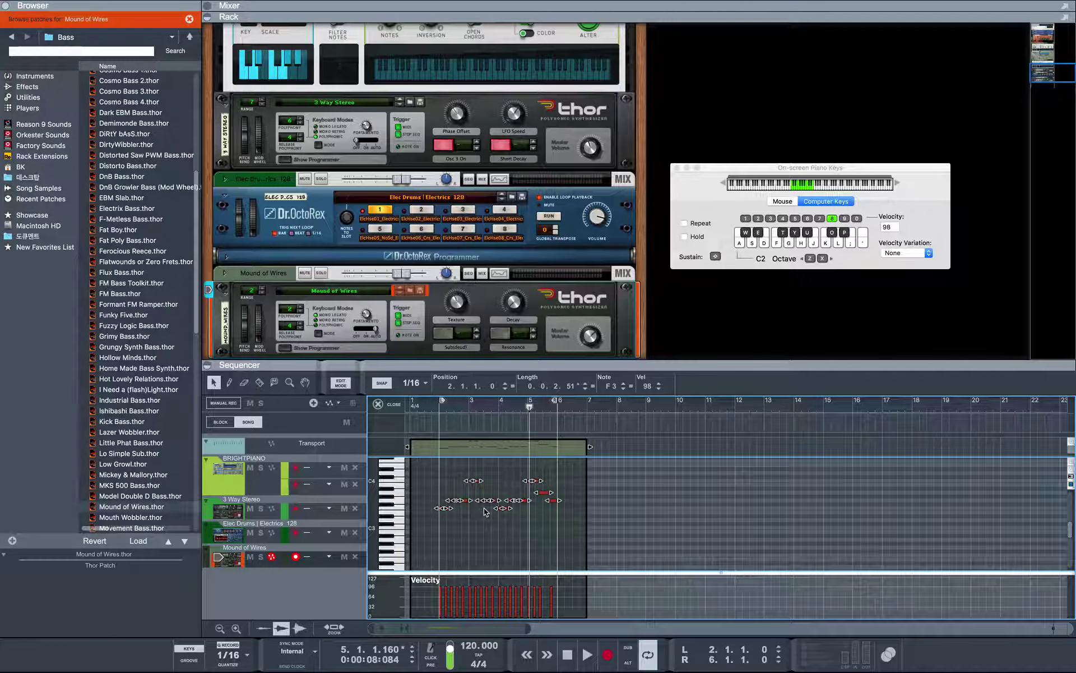
{"action": "key", "text": "F8"}
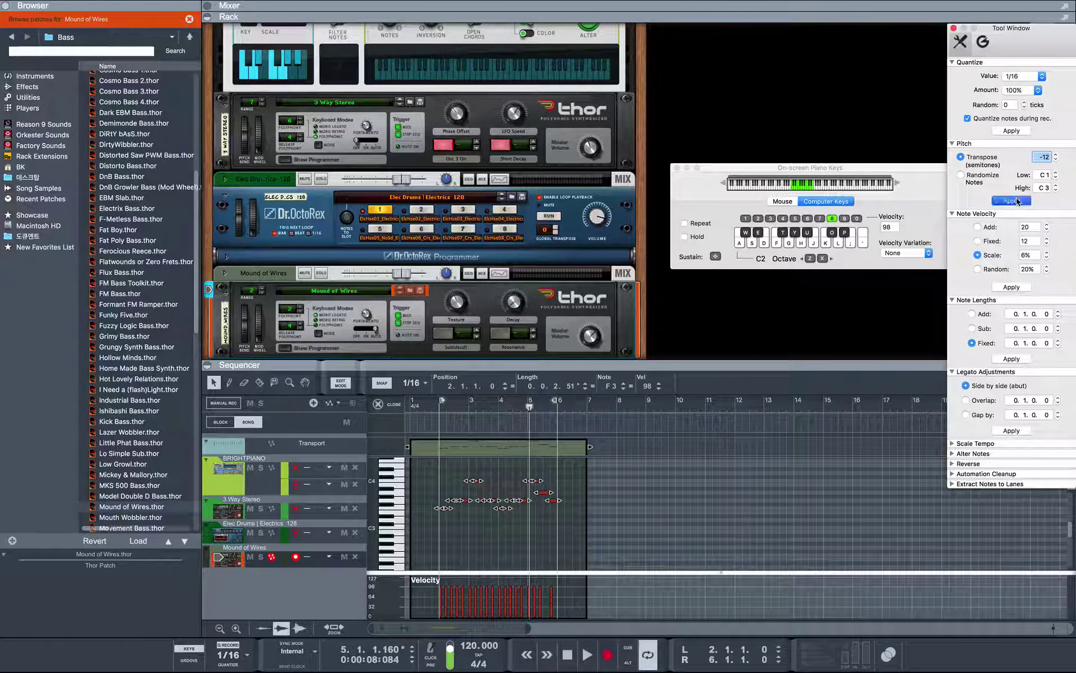
{"action": "left_click", "coordinate": [1018, 202]}
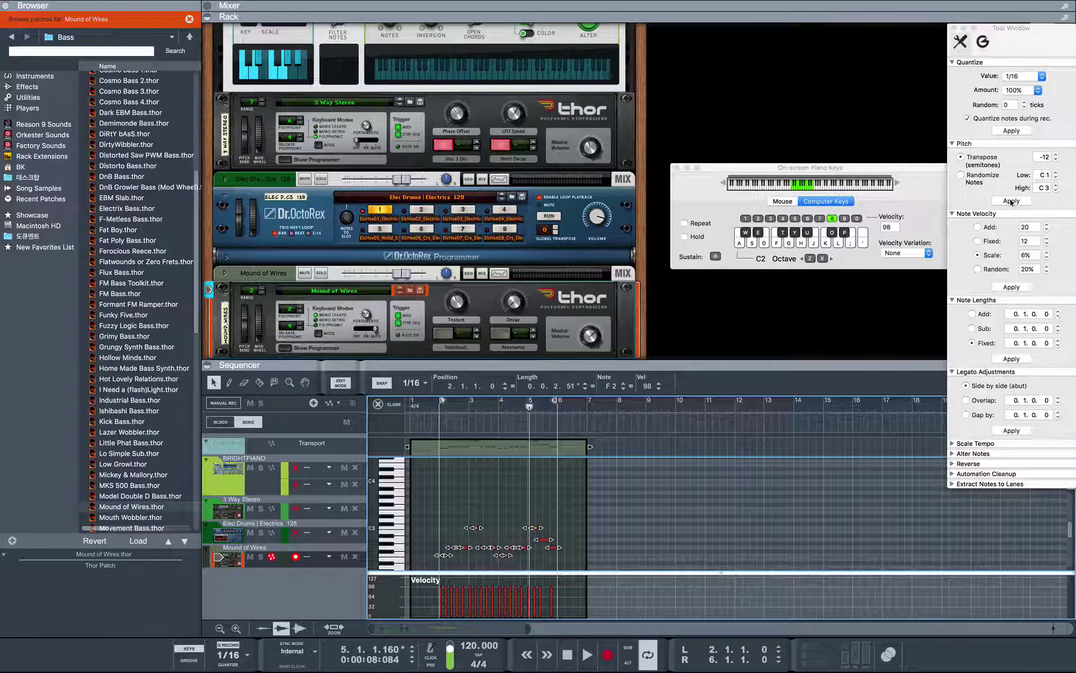
Play the loop from bar 2 and lower the Mound of Wires channel level to about -6.36 dB.
{"action": "left_click", "coordinate": [439, 407]}
{"action": "key", "text": "space"}
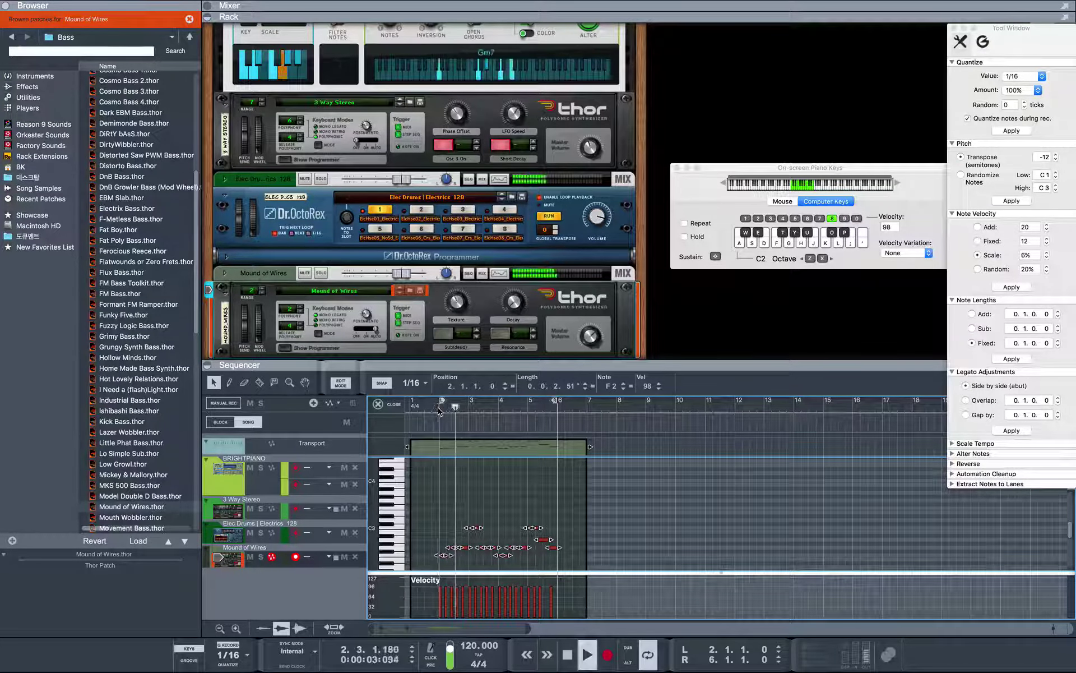
{"action": "mouse_move", "coordinate": [402, 274]}
{"action": "left_mouse_down"}
{"action": "mouse_move", "coordinate": [377, 281]}
{"action": "mouse_move", "coordinate": [389, 273]}
{"action": "left_mouse_up"}
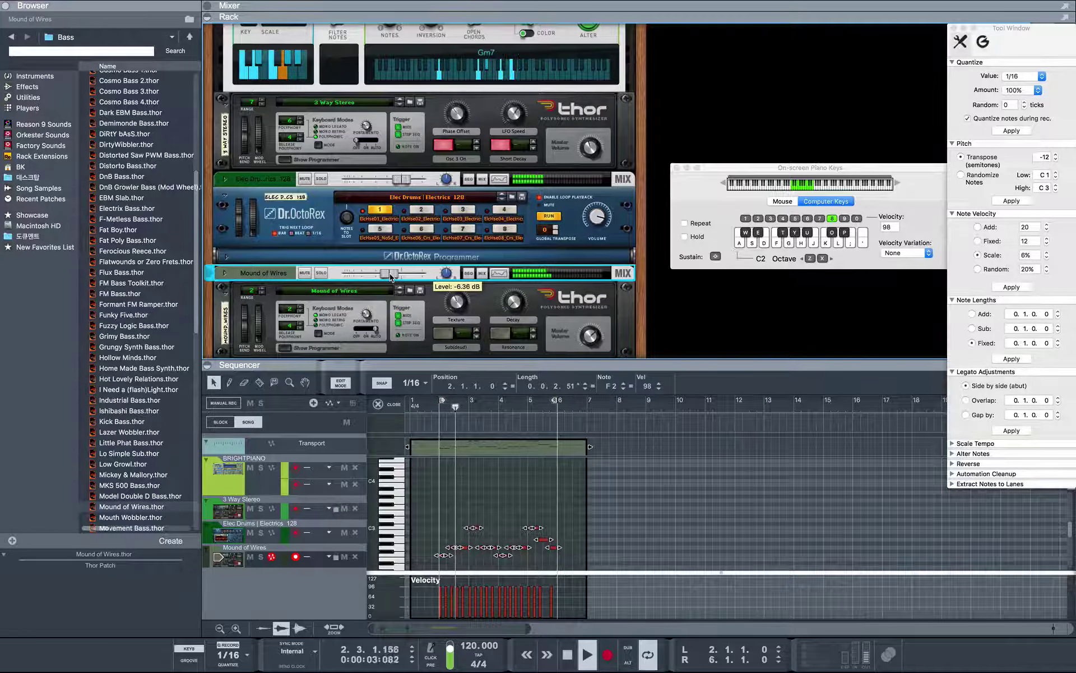
{"action": "key", "text": "space"}
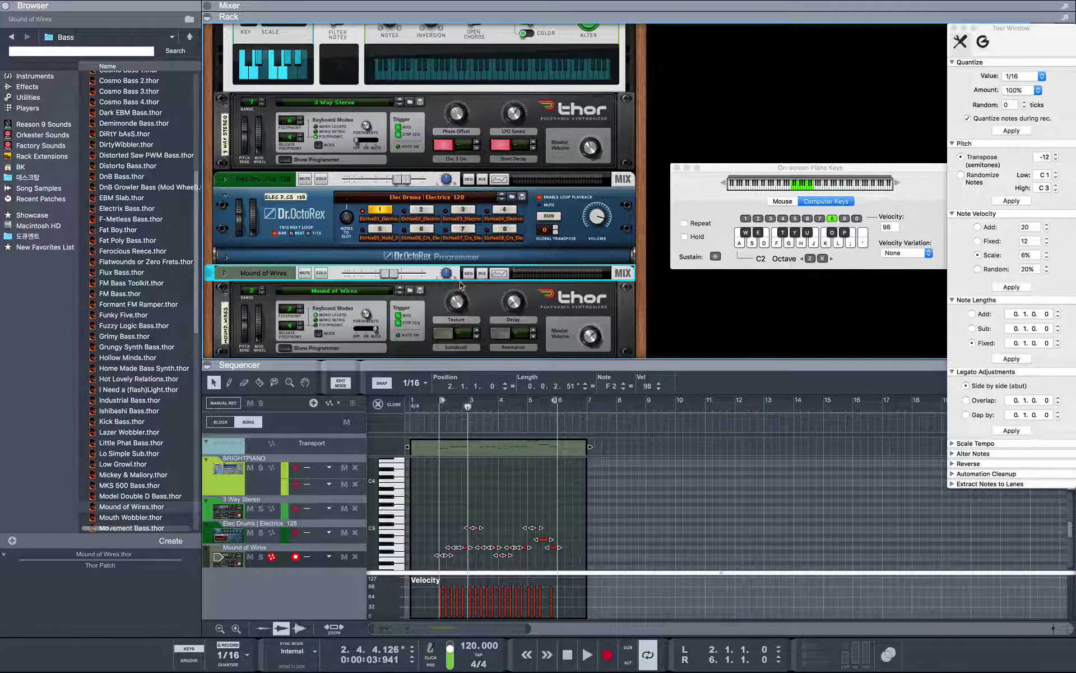
Undo the Mound of Wires level change and the transposition of its notes.
{"action": "scroll", "coordinate": [457, 281], "scroll_direction": "down", "scroll_amount": 2}
{"action": "scroll", "coordinate": [459, 282], "scroll_direction": "down", "scroll_amount": 2}
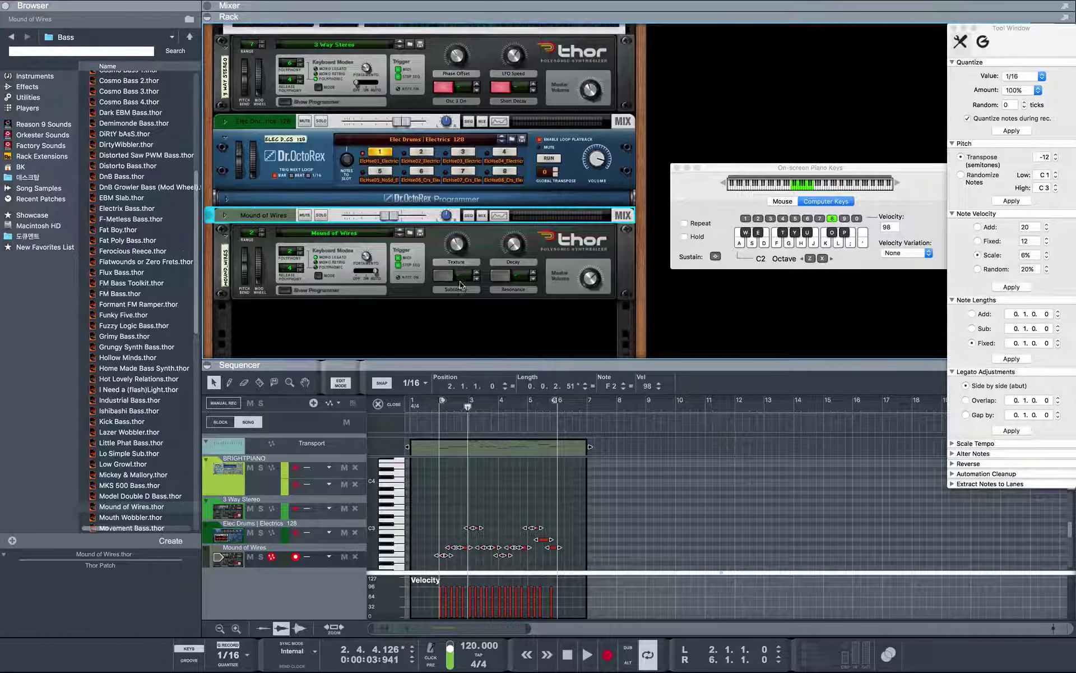
{"action": "scroll", "coordinate": [460, 282], "scroll_direction": "down", "scroll_amount": 2}
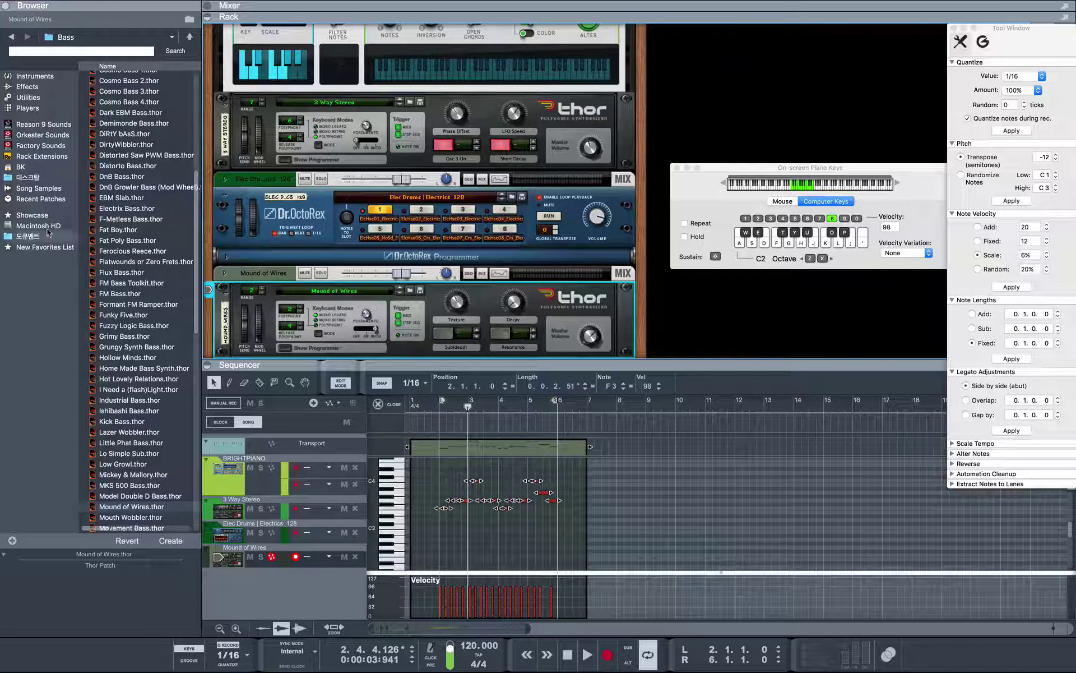
Add a Scales & Chords player to the Mound of Wires Thor and load its EDM Chords (Cm) patch.
{"action": "left_click", "coordinate": [28, 107]}
{"action": "left_click", "coordinate": [171, 167]}
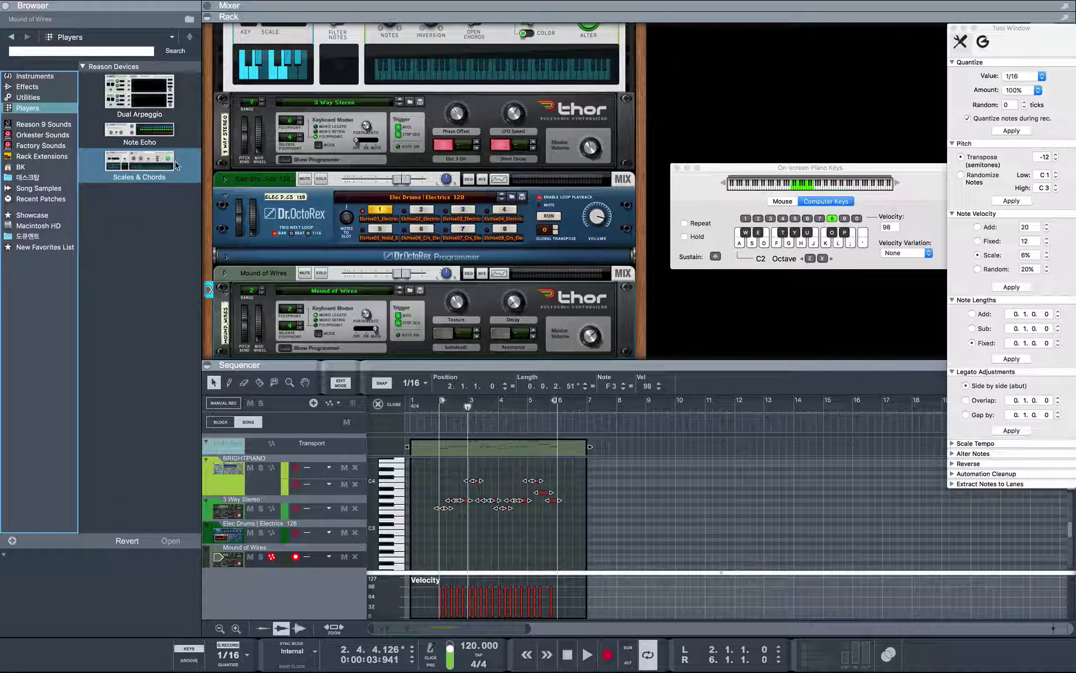
{"action": "left_click_drag", "start_coordinate": [145, 166], "coordinate": [447, 275]}
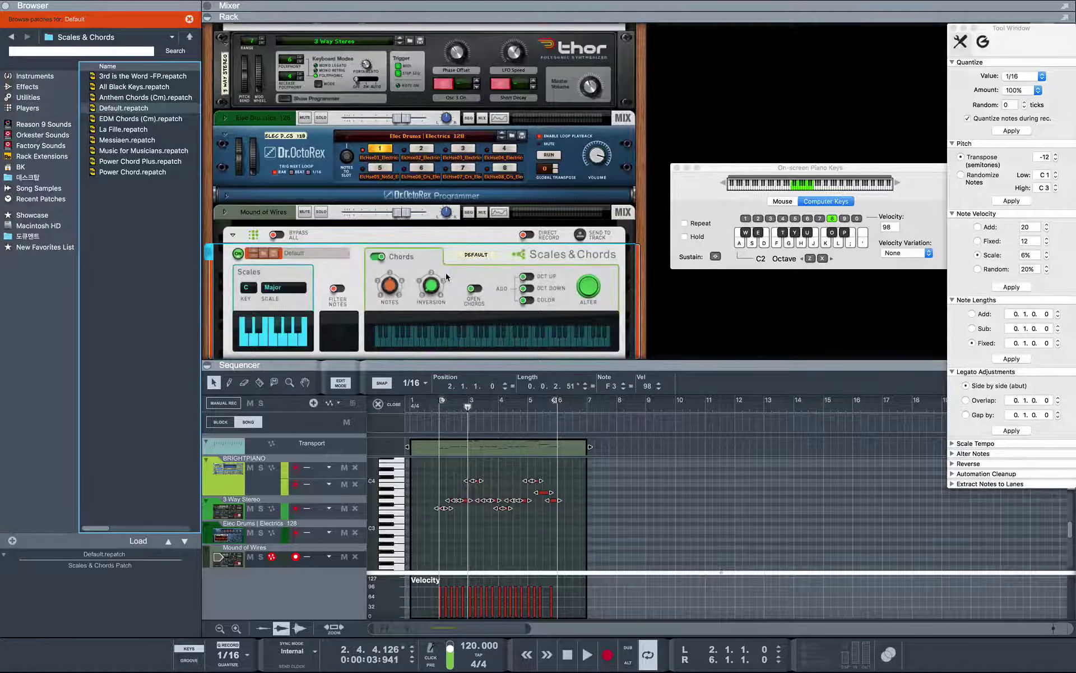
{"action": "scroll", "coordinate": [447, 276], "scroll_direction": "down", "scroll_amount": 3}
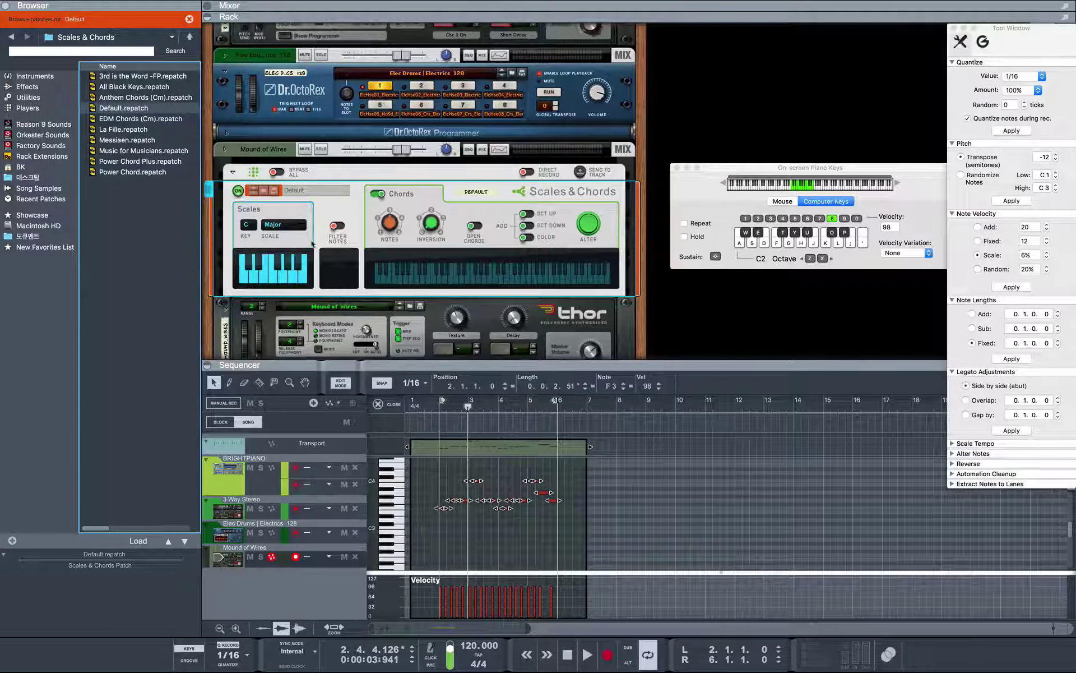
{"action": "left_click", "coordinate": [305, 193]}
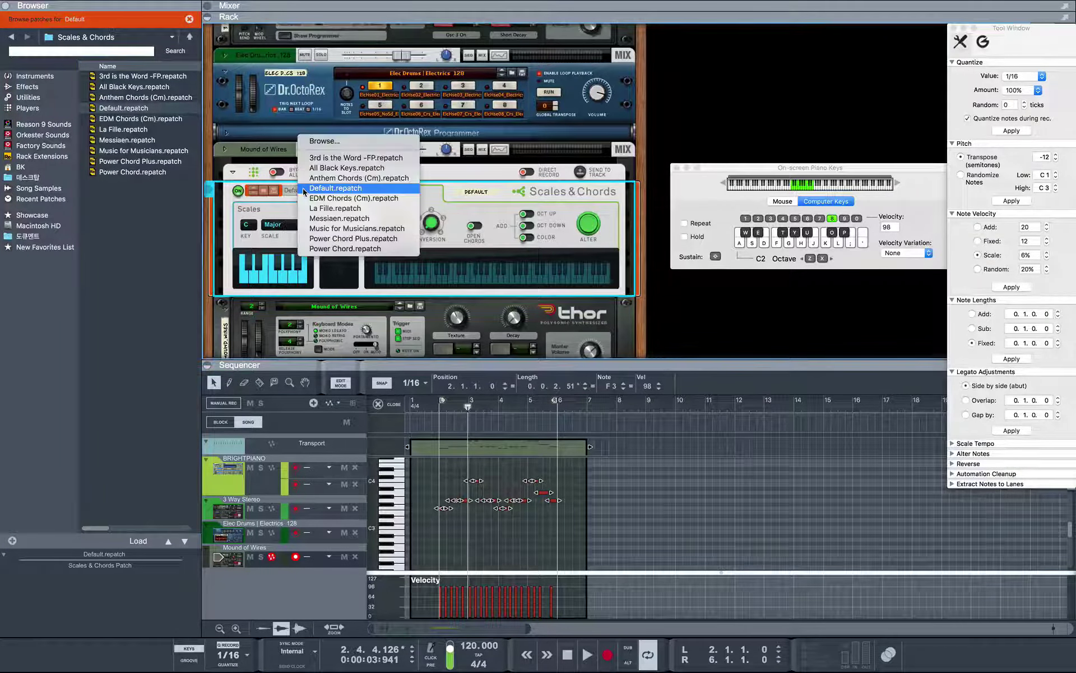
{"action": "left_click", "coordinate": [319, 203]}
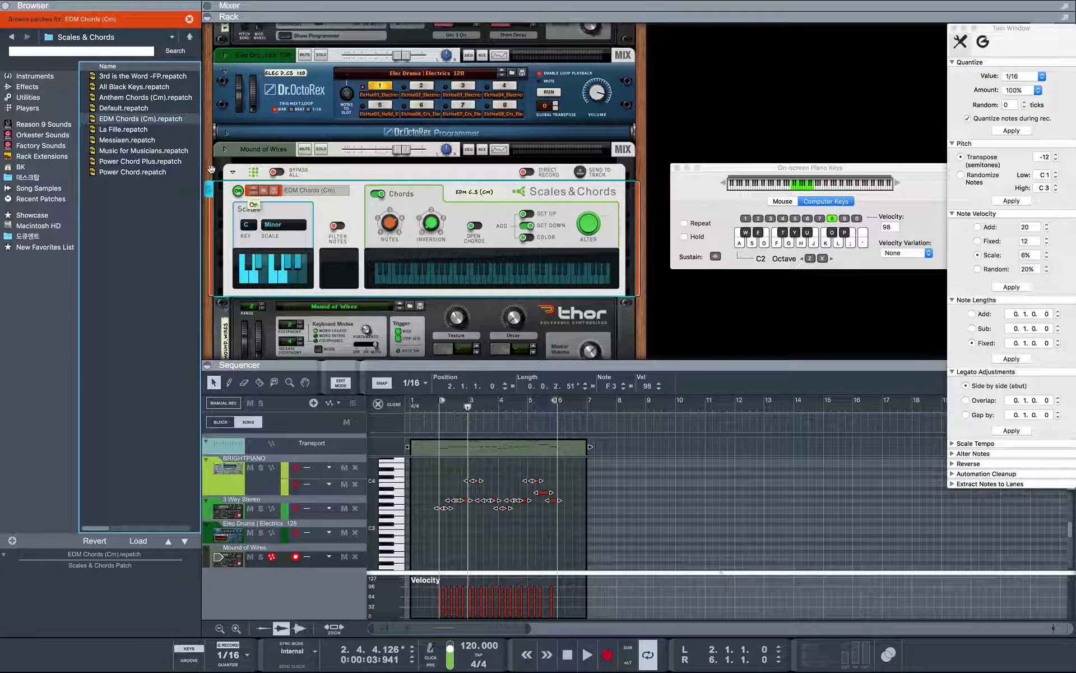
Add a Dual Arpeggio player below Scales & Chords on the Mound of Wires Thor and play the loop.
{"action": "left_click", "coordinate": [35, 107]}
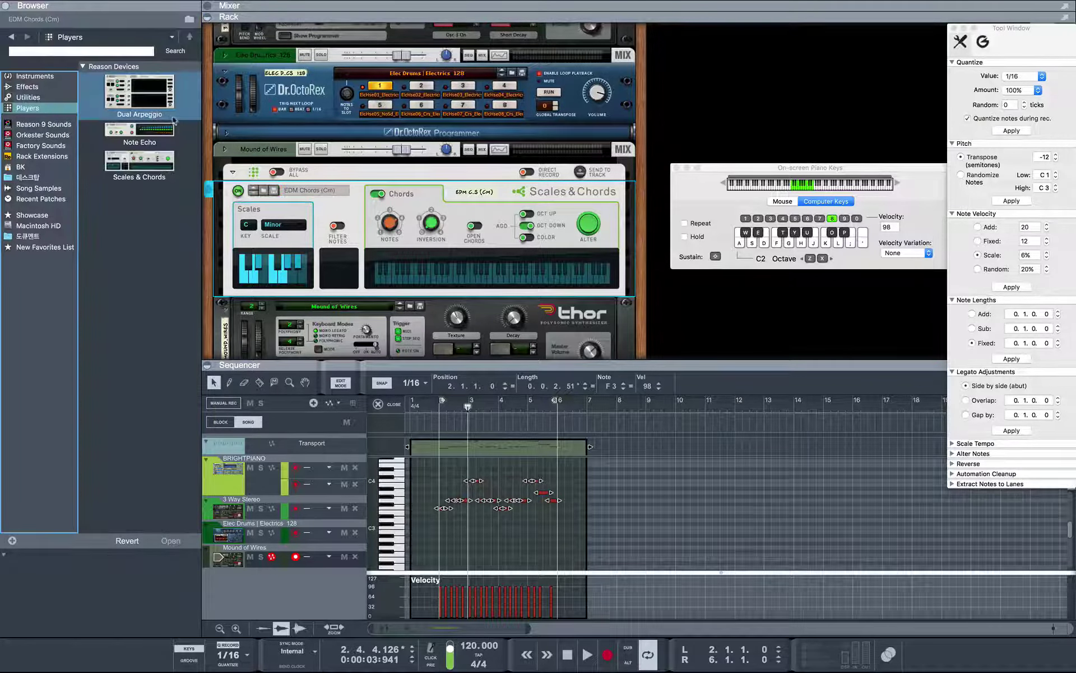
{"action": "left_click_drag", "start_coordinate": [146, 104], "coordinate": [297, 307]}
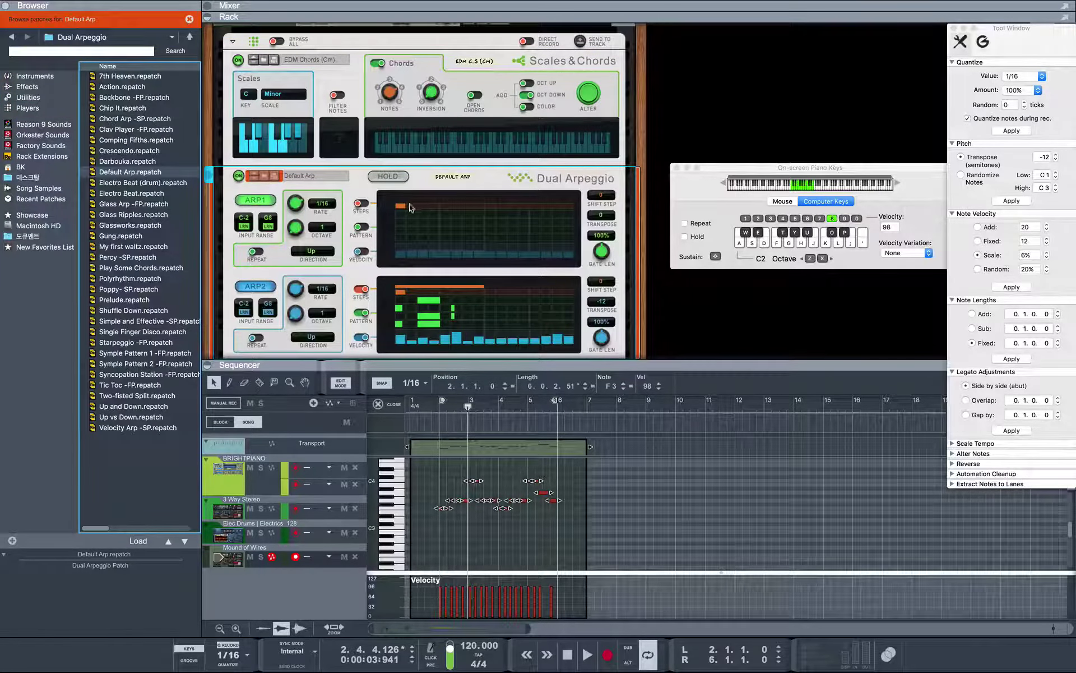
{"action": "key", "text": "space"}
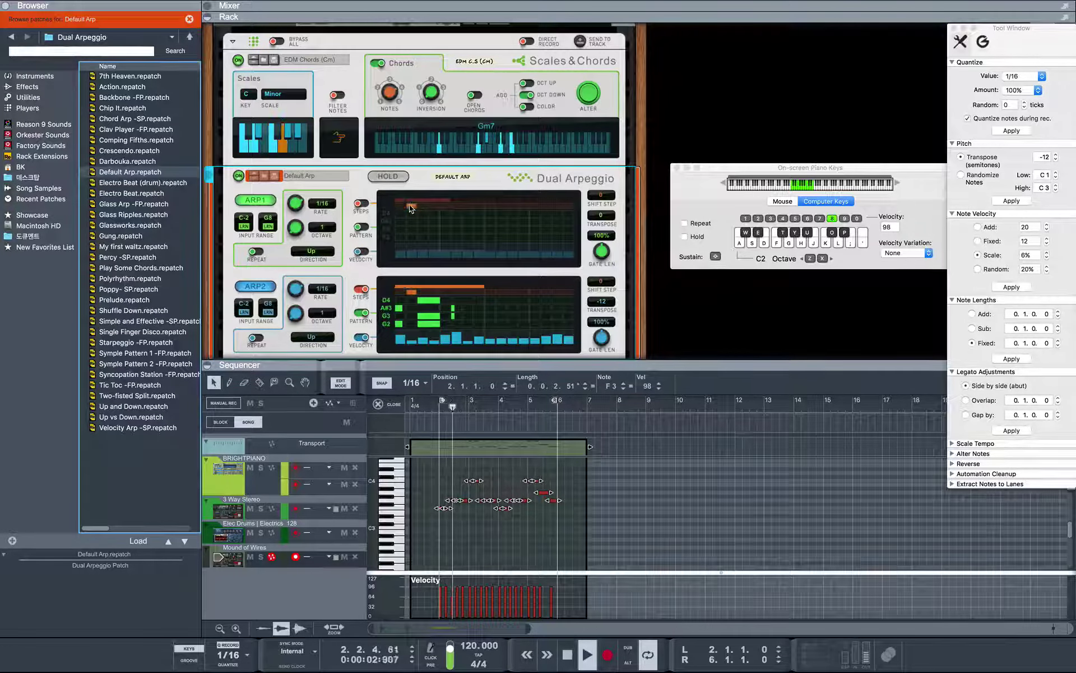
{"action": "key", "text": "space"}
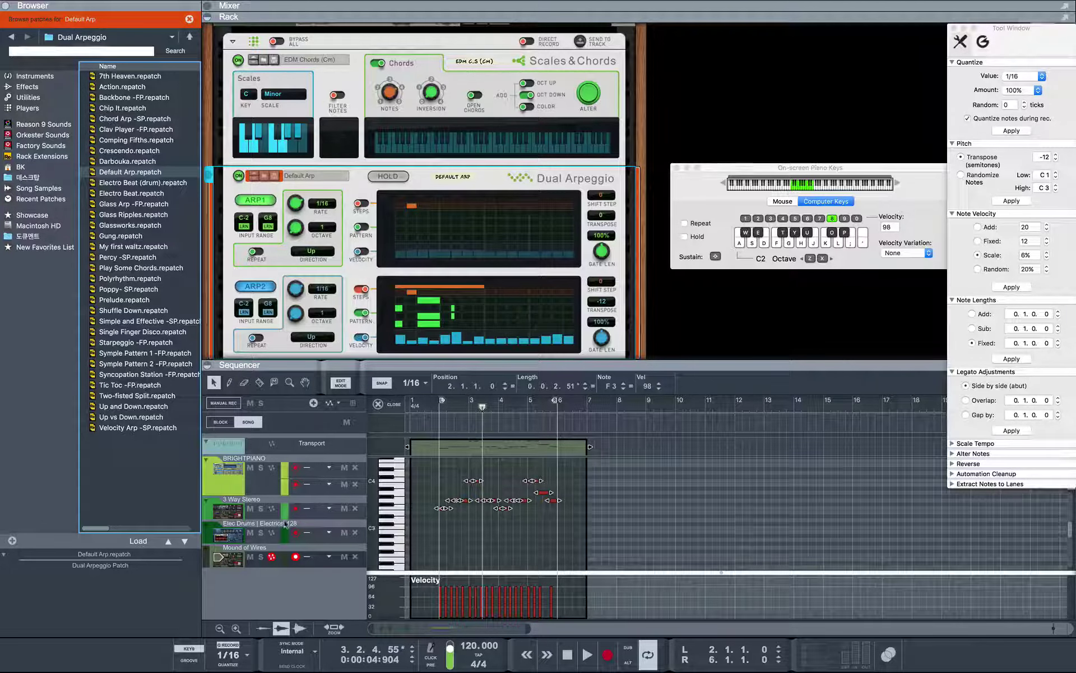
Audition the Another Lead patch on the Mound of Wires Thor during playback and settle on Big Club Lead from Lead Synths.
{"action": "left_click", "coordinate": [301, 564]}
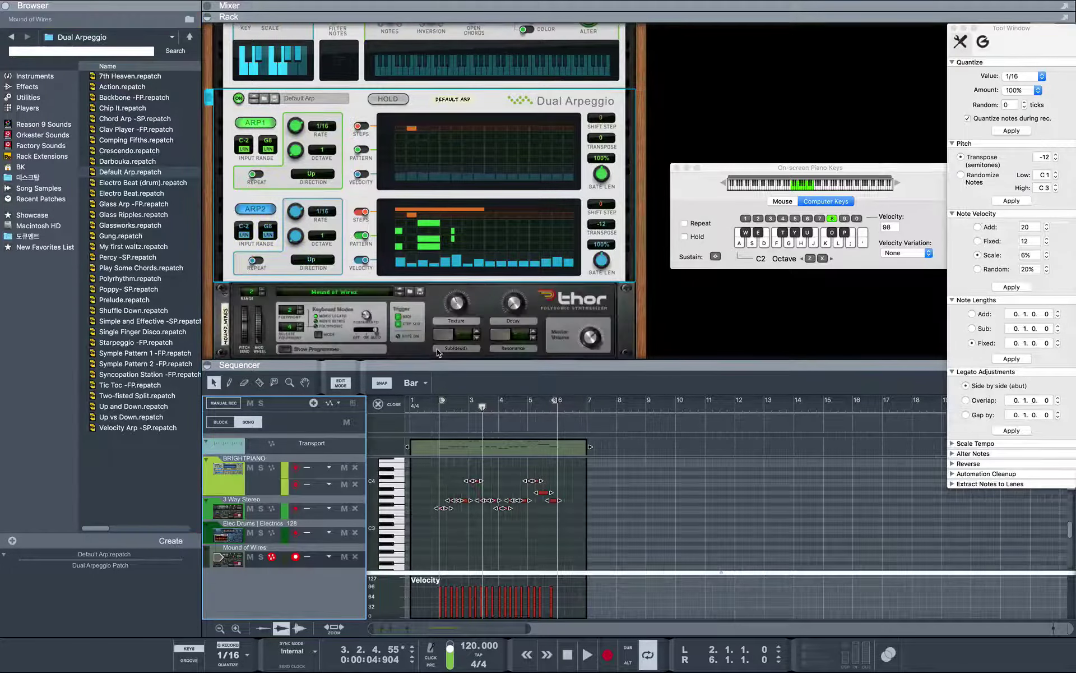
{"action": "left_click", "coordinate": [409, 292]}
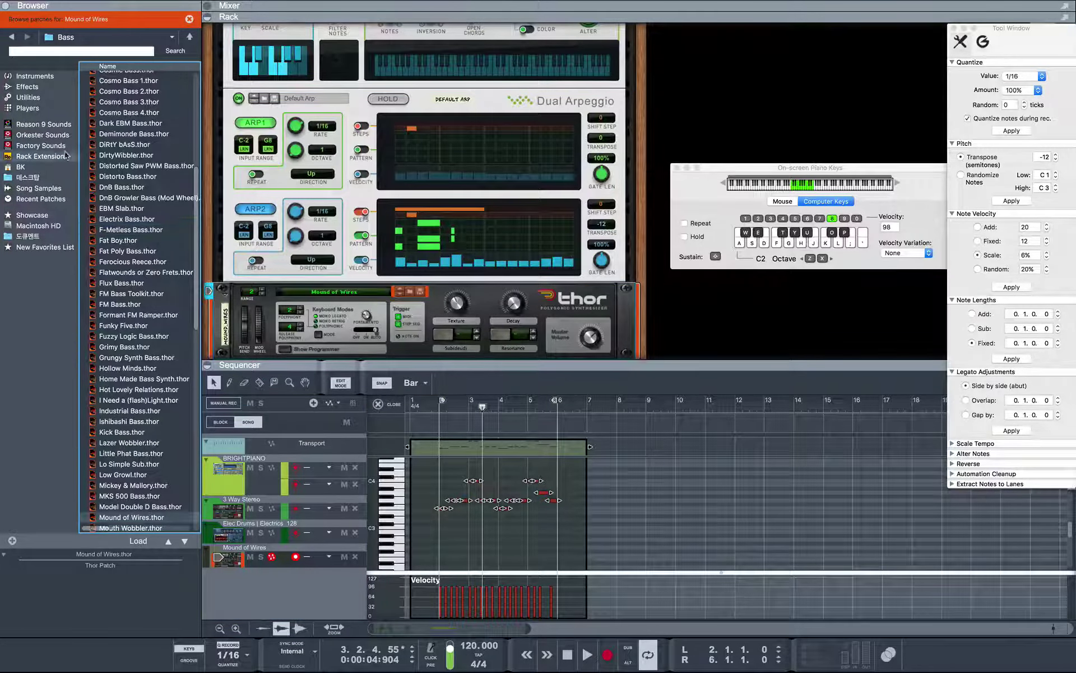
{"action": "left_click", "coordinate": [190, 36]}
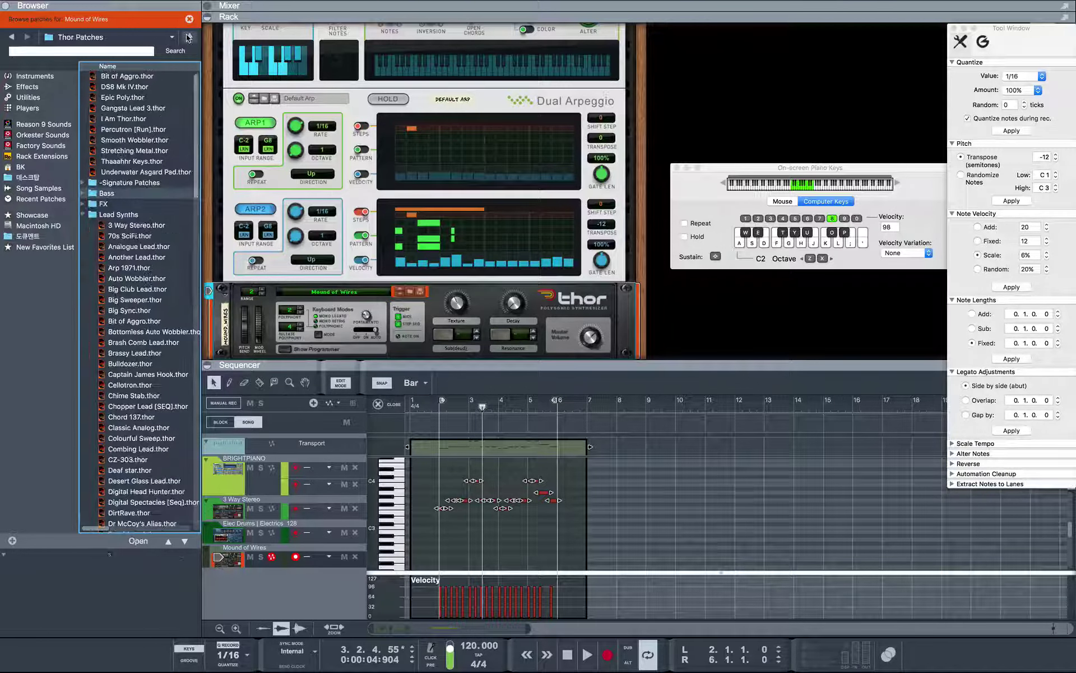
{"action": "left_click", "coordinate": [140, 258]}
{"action": "key", "text": "space"}
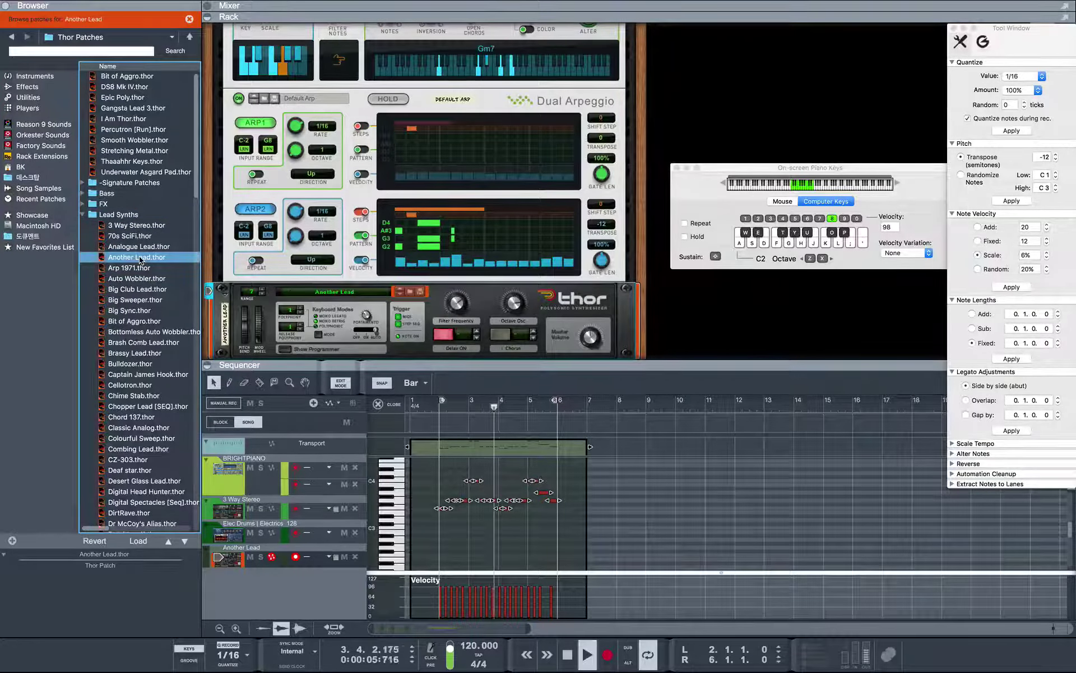
{"action": "left_click", "coordinate": [132, 290]}
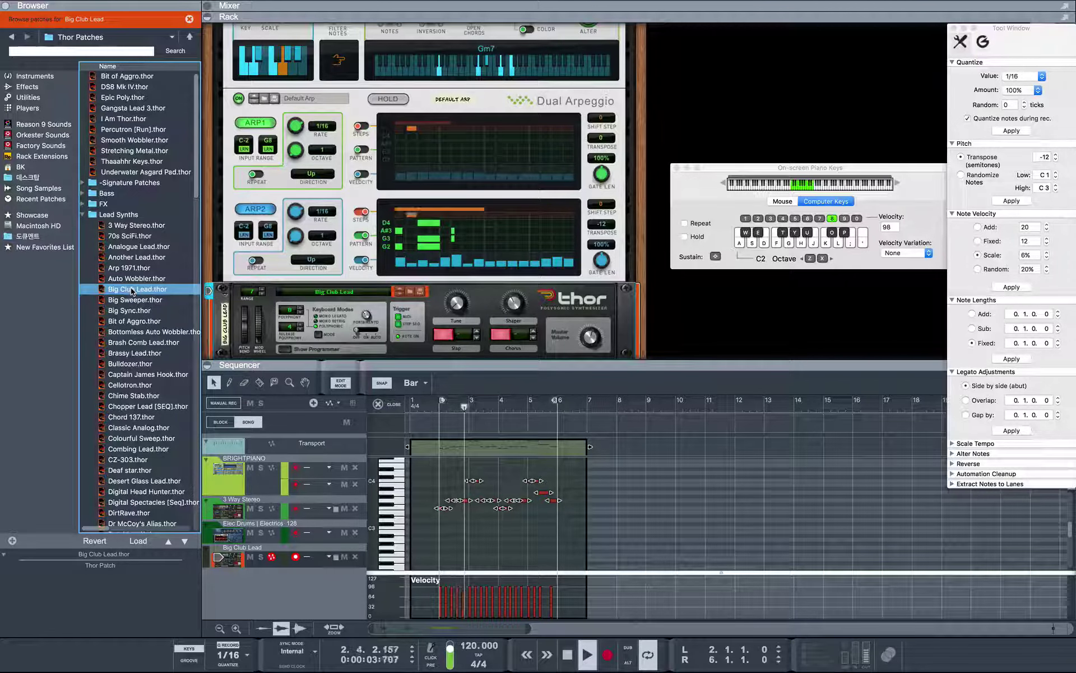
{"action": "key", "text": "space"}
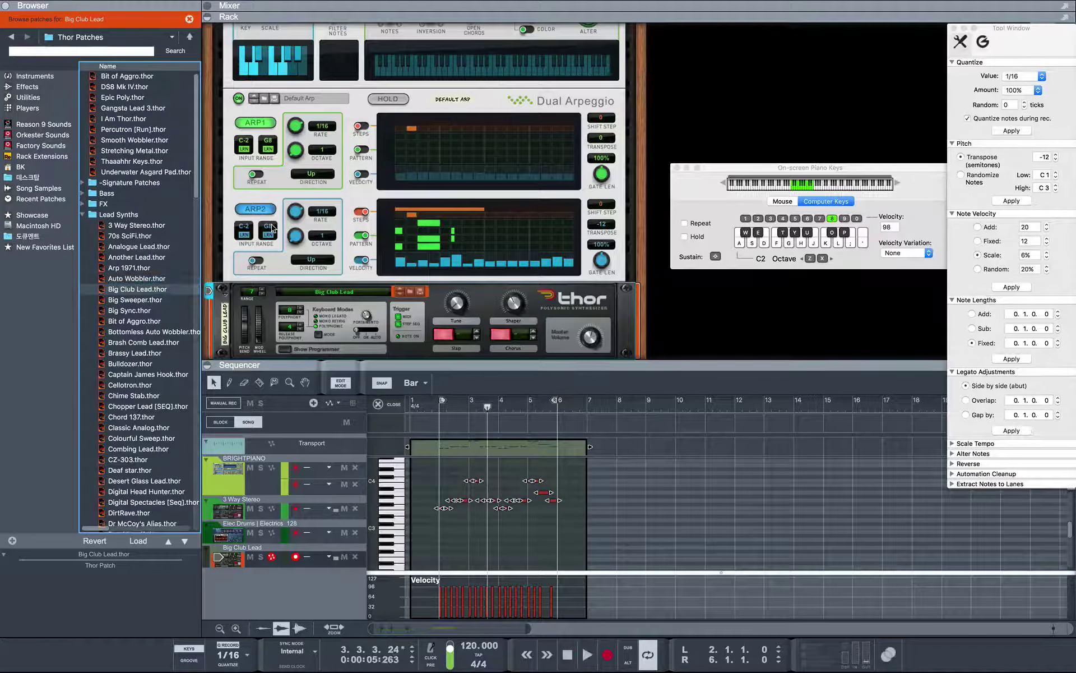
Play the loop and lower the Big Club Lead mix channel level slightly to balance it.
{"action": "scroll", "coordinate": [301, 270], "scroll_direction": "up", "scroll_amount": 5}
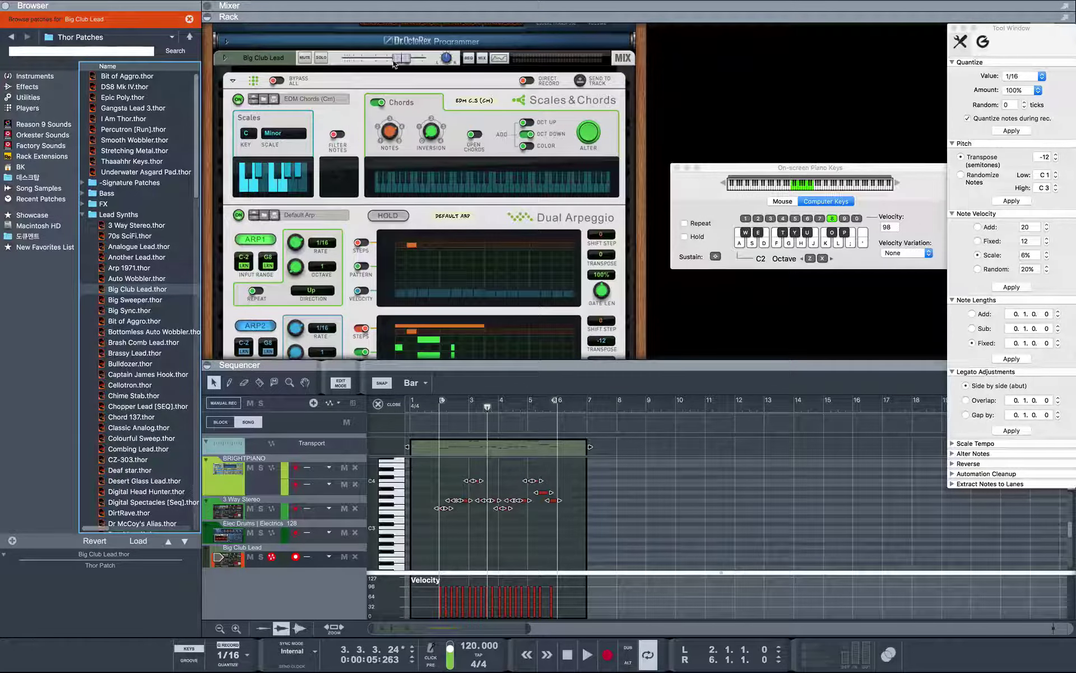
{"action": "scroll", "coordinate": [428, 157], "scroll_direction": "down", "scroll_amount": 5}
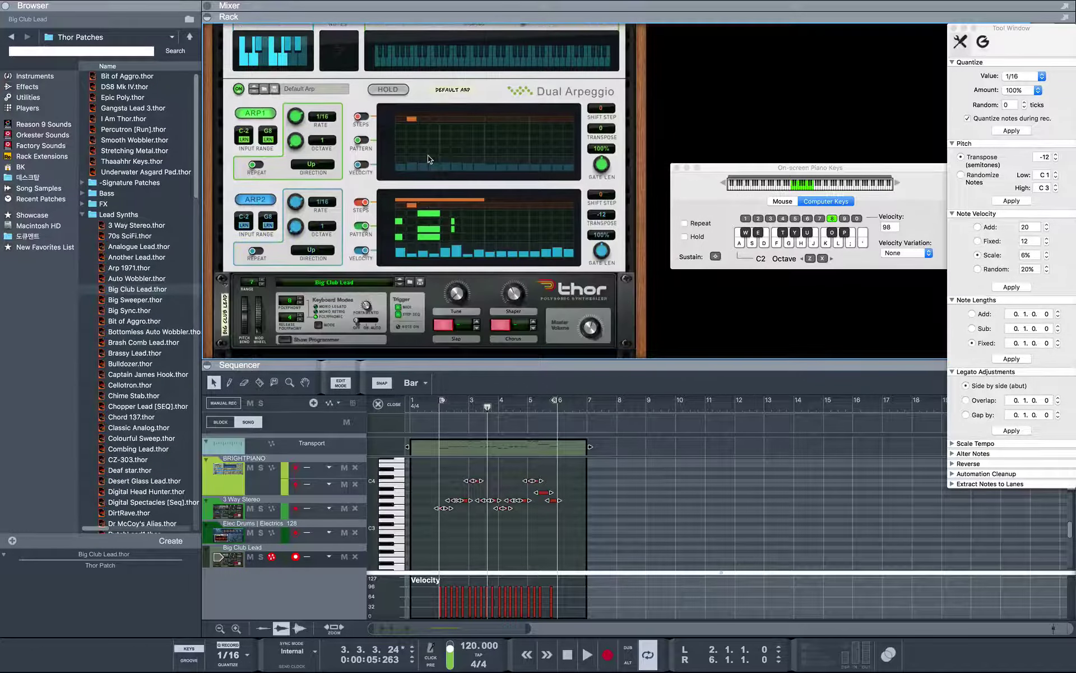
{"action": "key", "text": "space"}
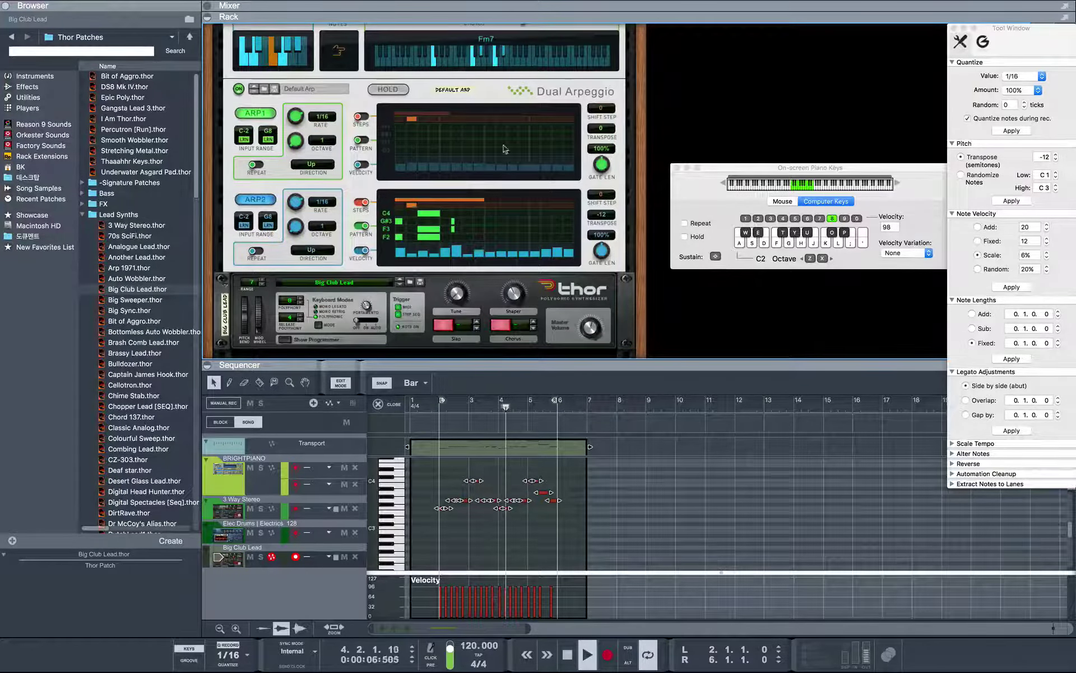
{"action": "scroll", "coordinate": [482, 133], "scroll_direction": "up", "scroll_amount": 10}
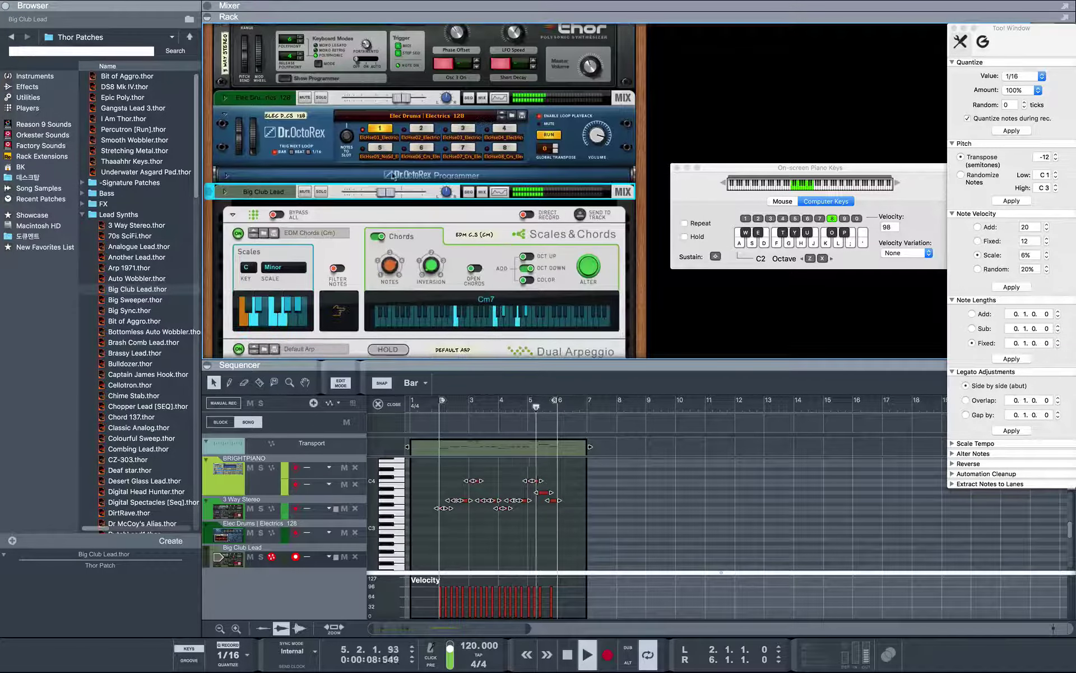
{"action": "left_click_drag", "start_coordinate": [388, 195], "coordinate": [395, 194]}
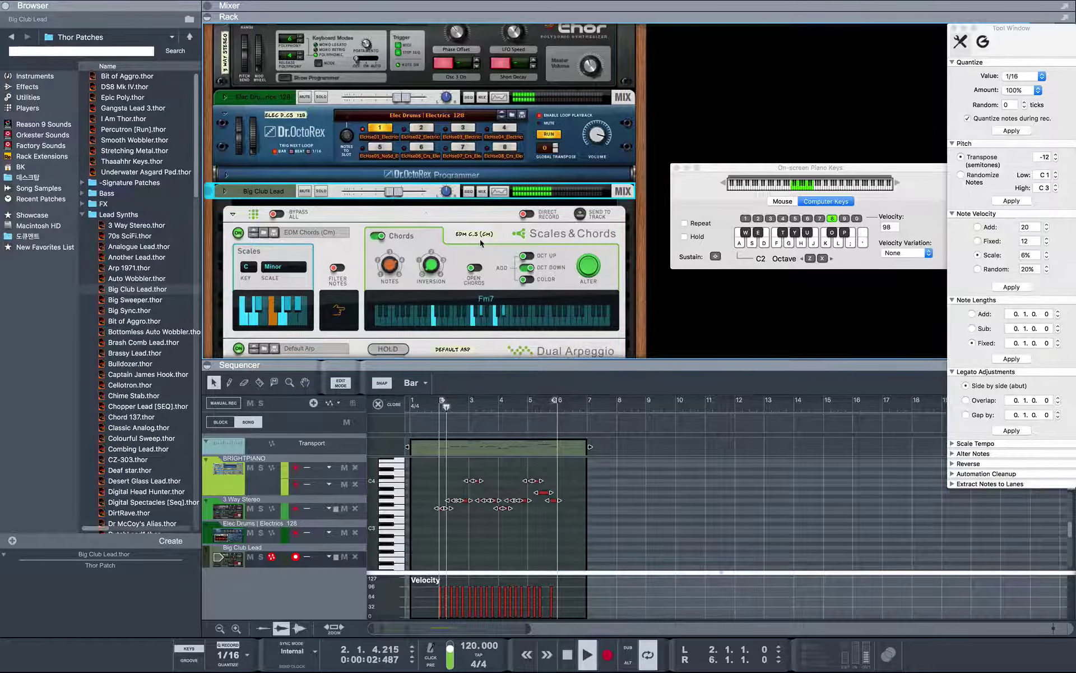
Audition the Glass Ripples patch on the Dual Arpeggio while the loop plays.
{"action": "scroll", "coordinate": [481, 241], "scroll_direction": "down", "scroll_amount": 3}
{"action": "scroll", "coordinate": [480, 240], "scroll_direction": "down", "scroll_amount": 5}
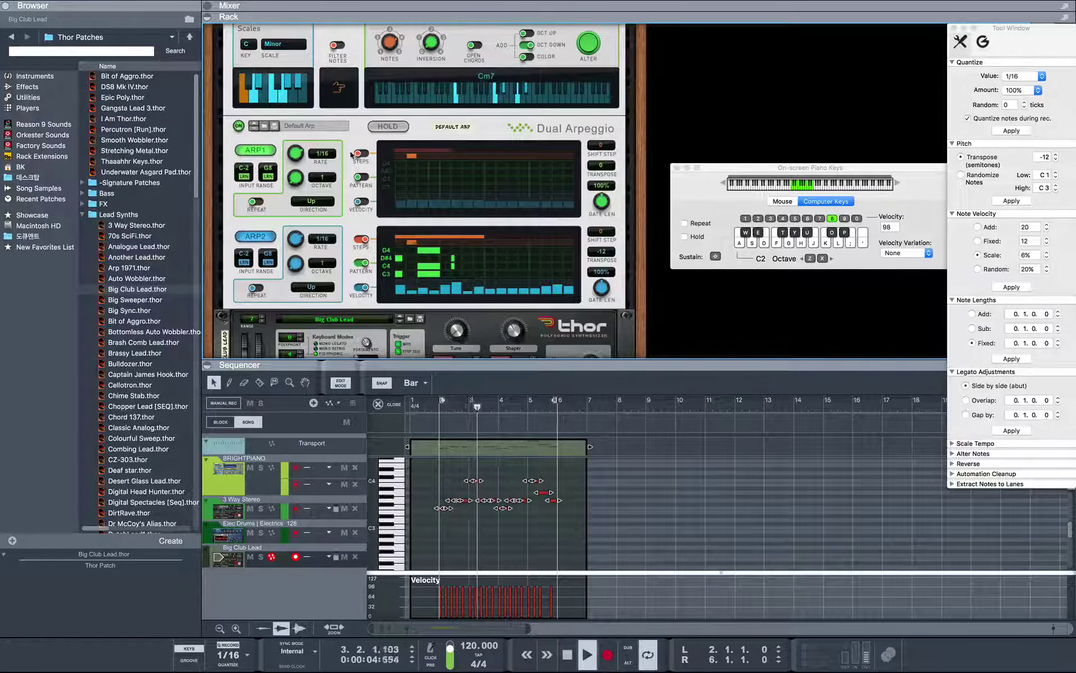
{"action": "left_click", "coordinate": [309, 128]}
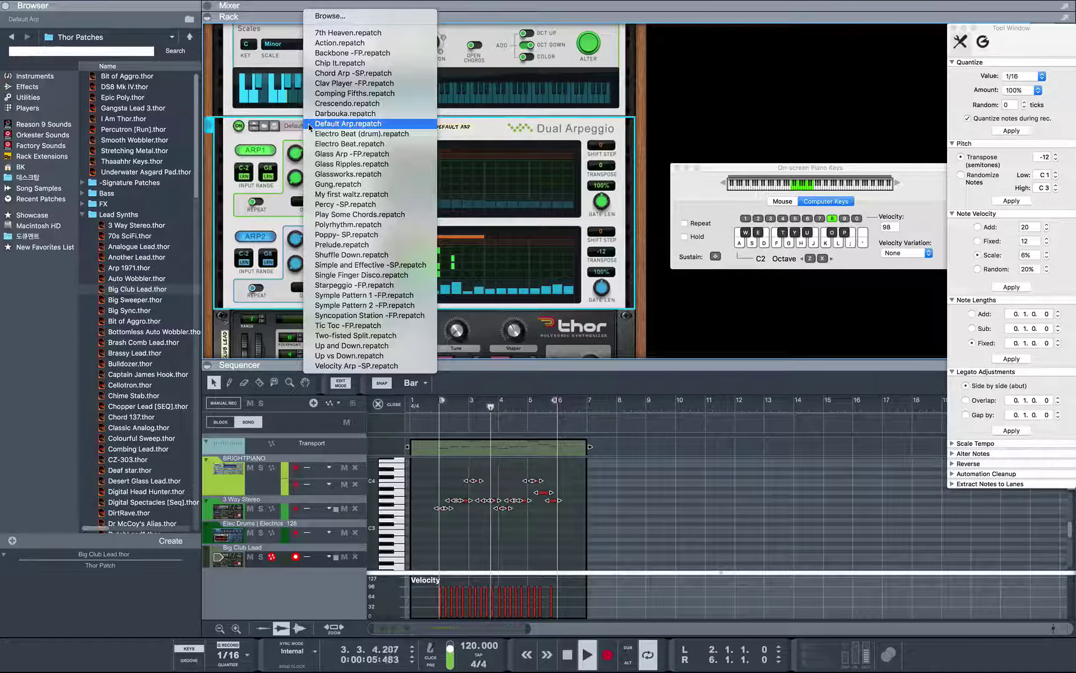
{"action": "left_click", "coordinate": [335, 164]}
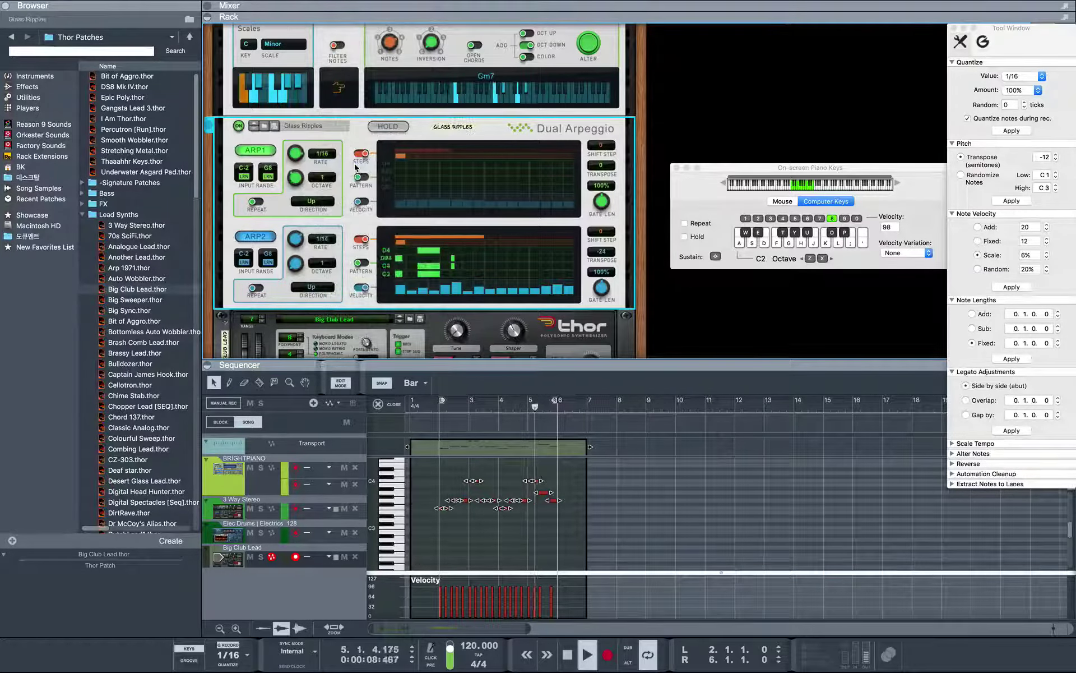
Load the Prelude patch on the Dual Arpeggio and set the Arp 1 gate length to 209%.
{"action": "left_click", "coordinate": [321, 127]}
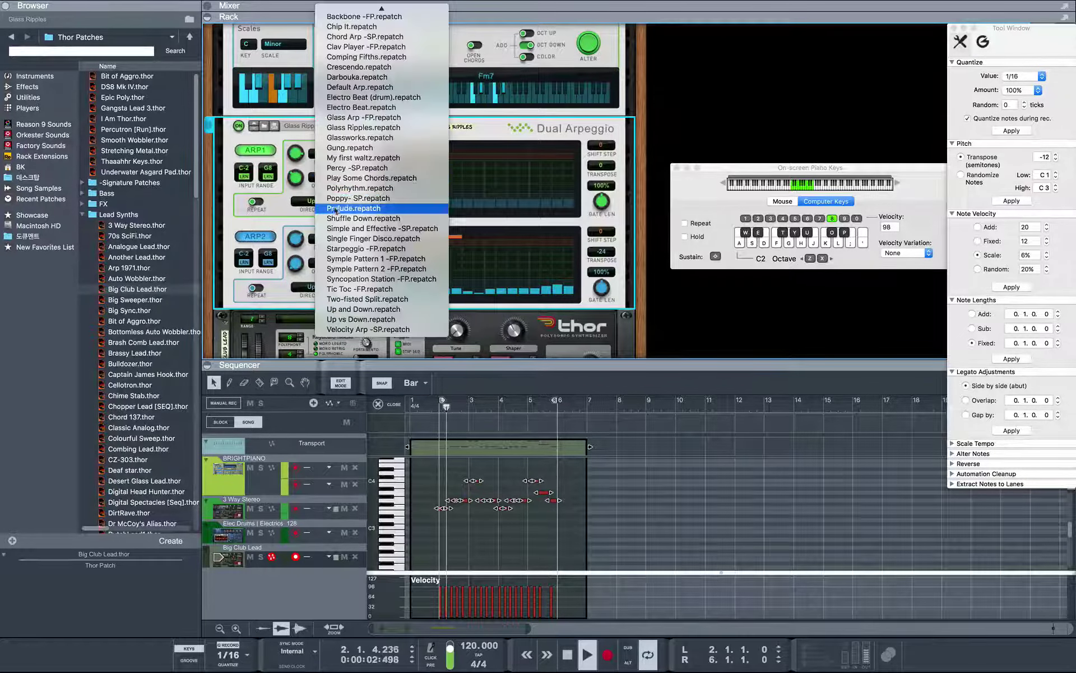
{"action": "left_click", "coordinate": [335, 209]}
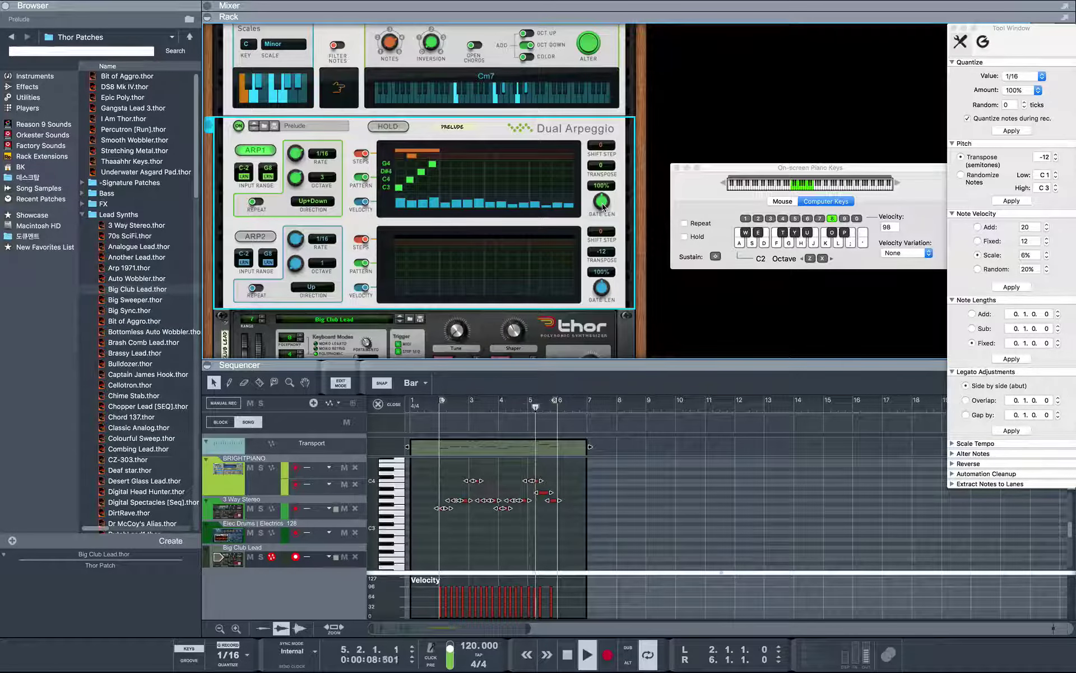
{"action": "left_click_drag", "start_coordinate": [602, 204], "coordinate": [597, 194]}
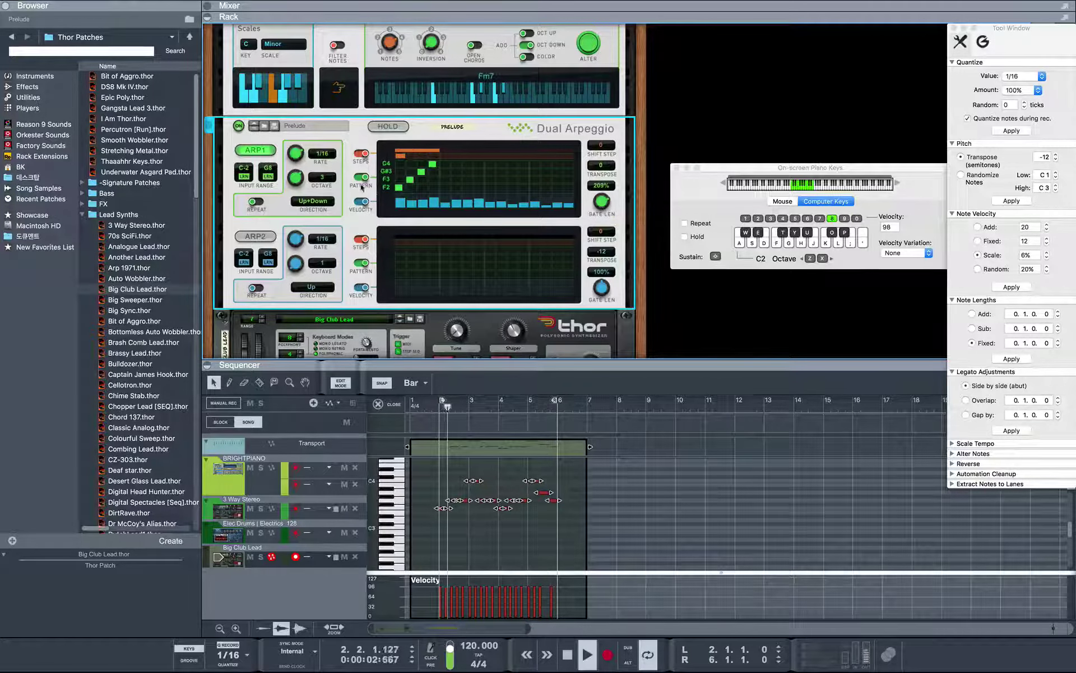
Switch the Dual Arpeggio to the next patch, Shuffle Down, during loop playback.
{"action": "left_click", "coordinate": [257, 127]}
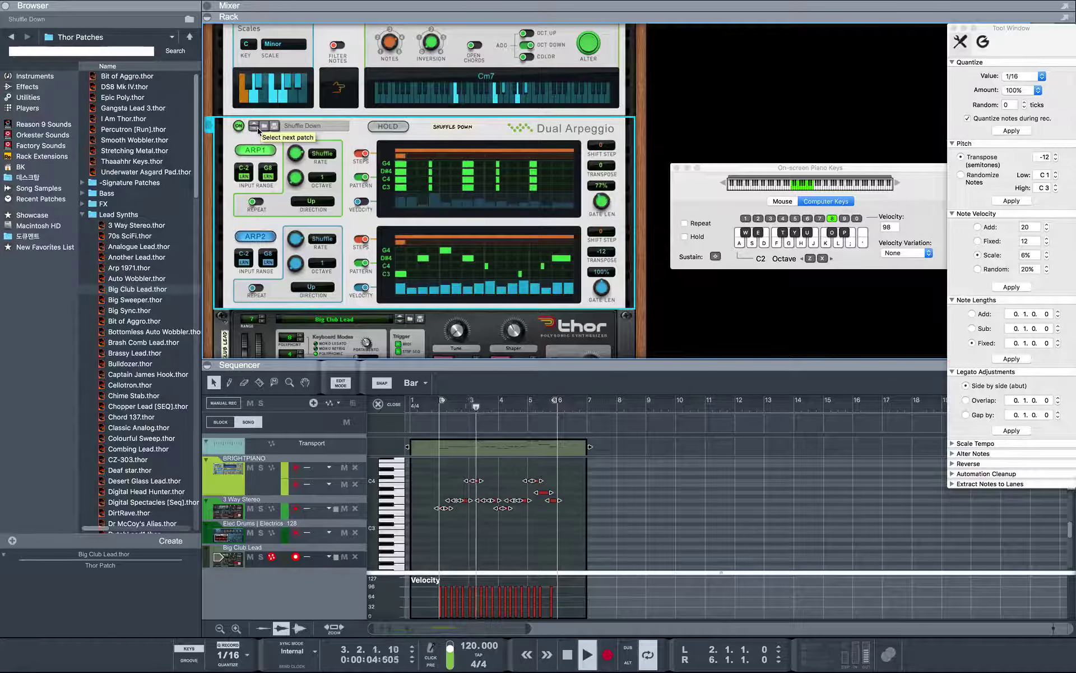